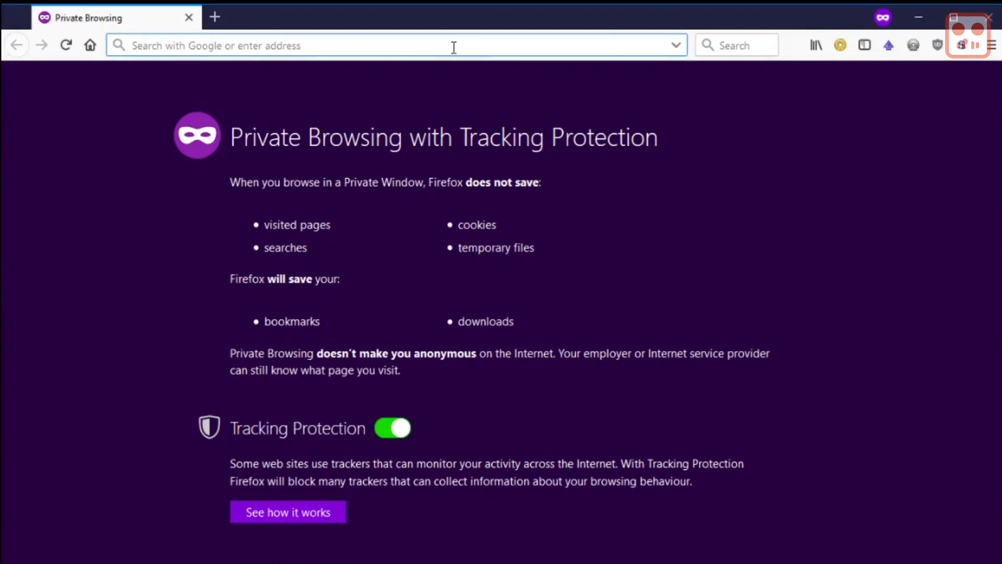
Load raspberrypi.org/downloads/raspbian and download the Raspbian Stretch Lite ZIP
{"action": "type", "text": "https://www.raspberrypi.org/downloads/raspbian/"}
{"action": "key", "text": "Return"}
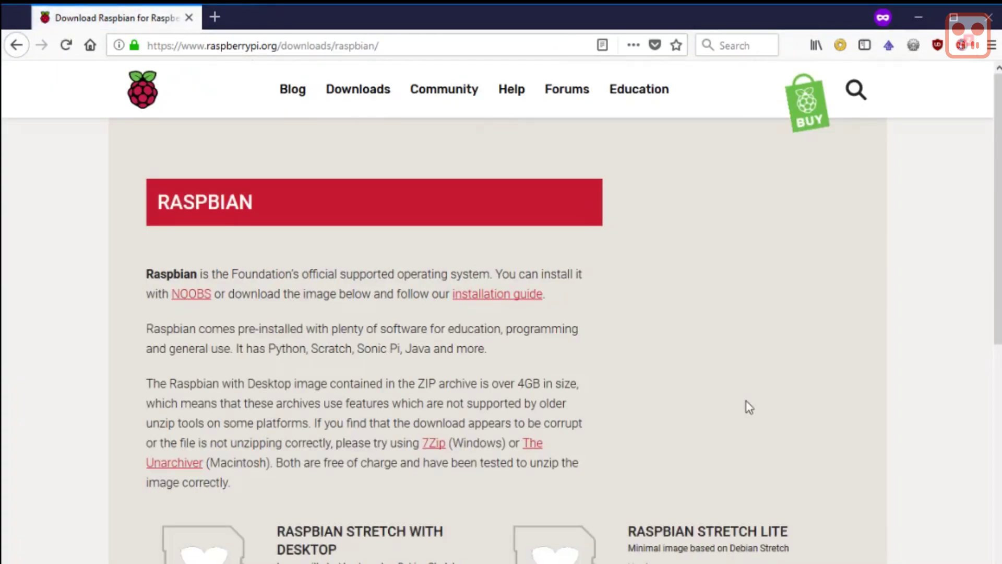
{"action": "scroll", "coordinate": [746, 400], "scroll_direction": "down", "scroll_amount": 3}
{"action": "left_click", "coordinate": [751, 489]}
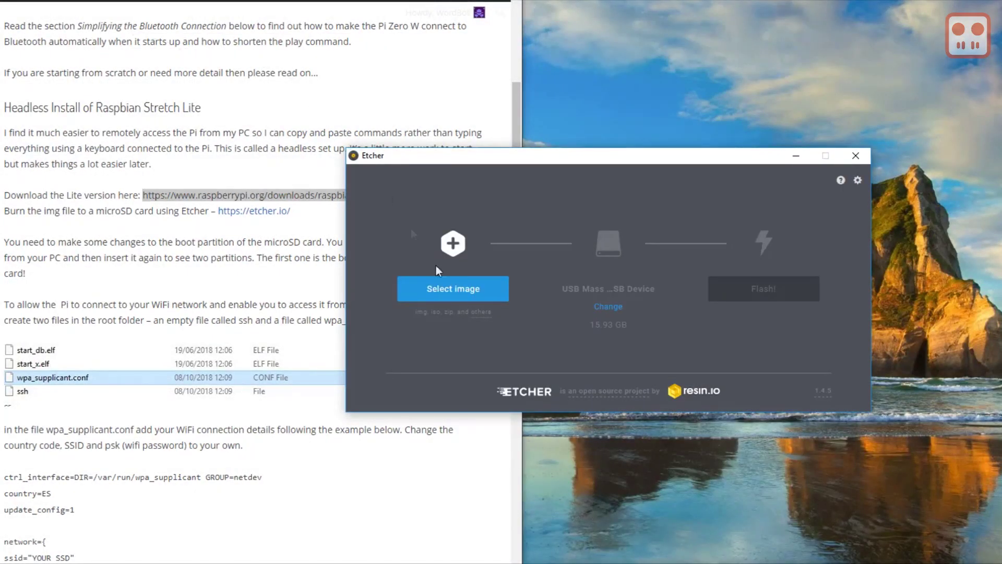
Choose 2018-10-09-raspbian-stretch-lite.img as the image for Etcher to flash
{"action": "left_click", "coordinate": [455, 284]}
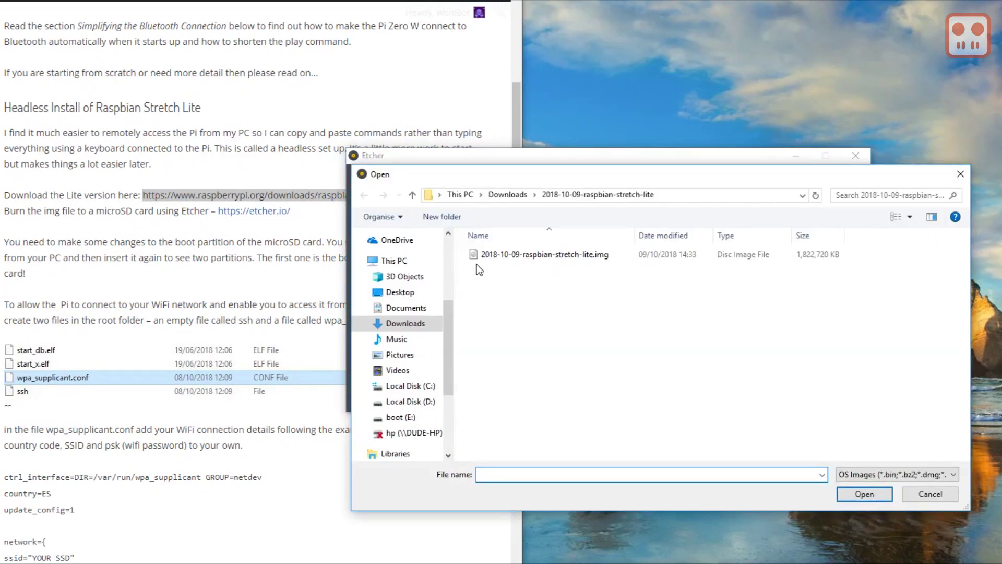
{"action": "double_click", "coordinate": [478, 254]}
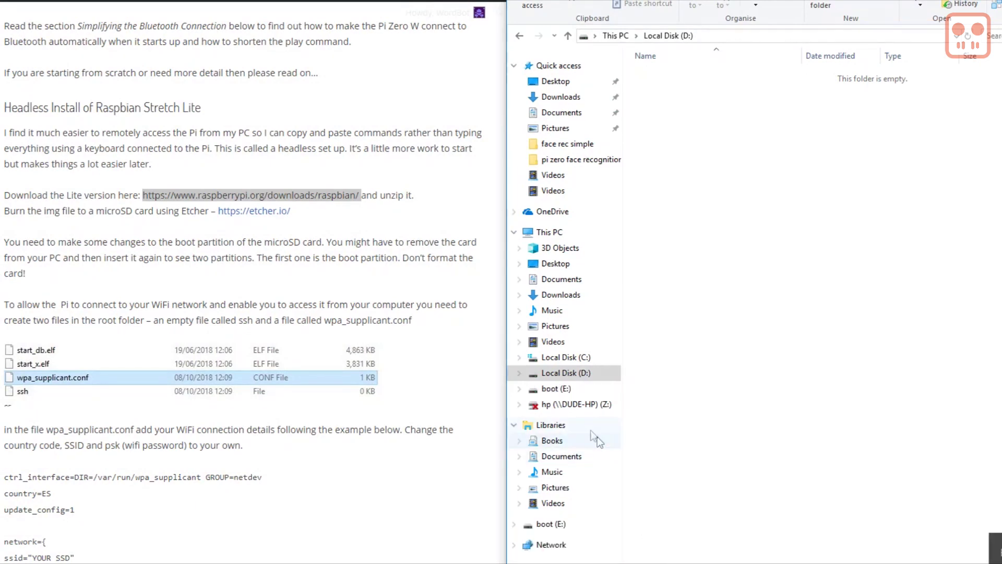
Create an empty file named ssh, with no extension, on the boot (E:) drive
{"action": "left_click", "coordinate": [554, 391]}
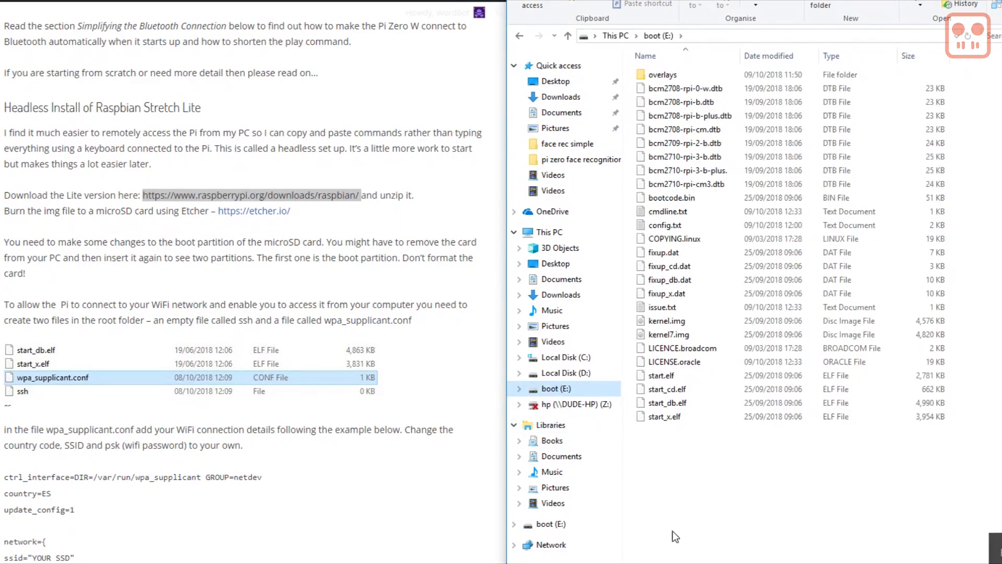
{"action": "scroll", "coordinate": [250, 282], "scroll_direction": "down", "scroll_amount": 2}
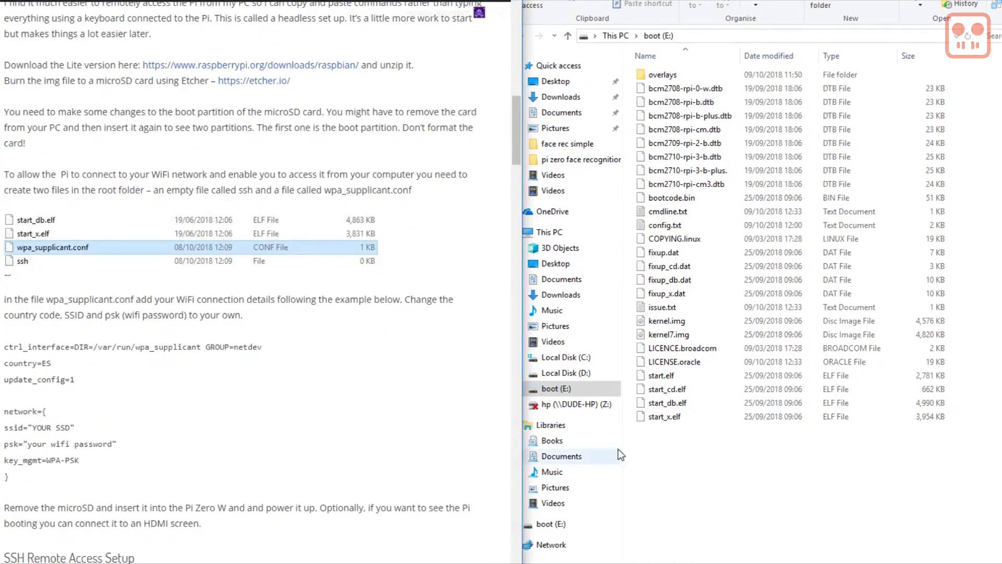
{"action": "right_click", "coordinate": [672, 434]}
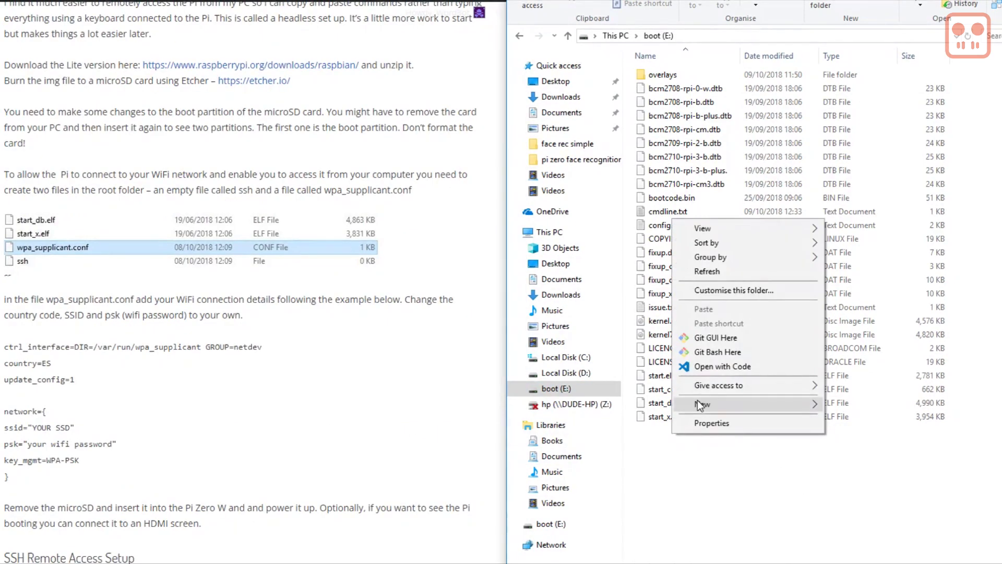
{"action": "mouse_move", "coordinate": [699, 403]}
{"action": "left_click", "coordinate": [858, 374]}
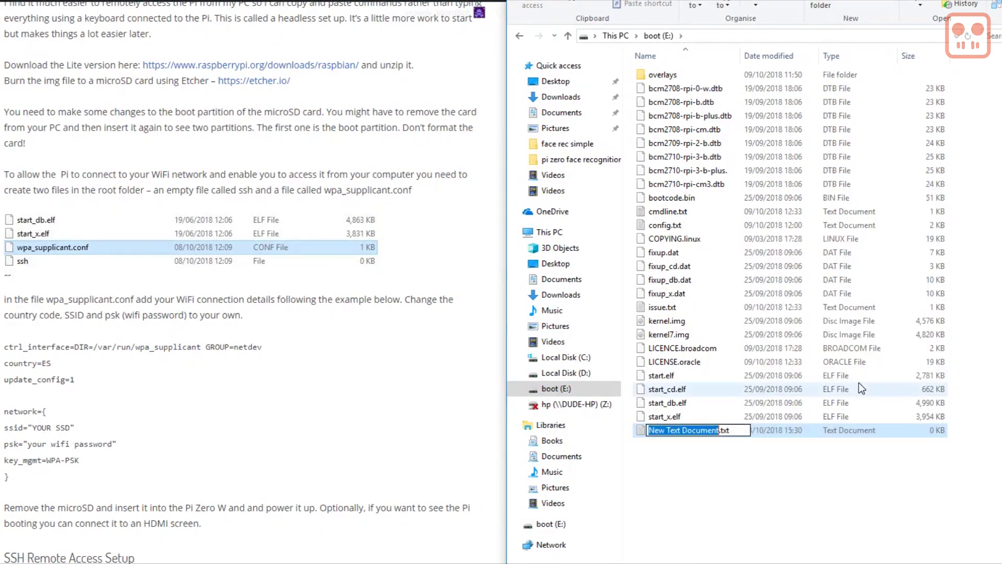
{"action": "type", "text": "ssh"}
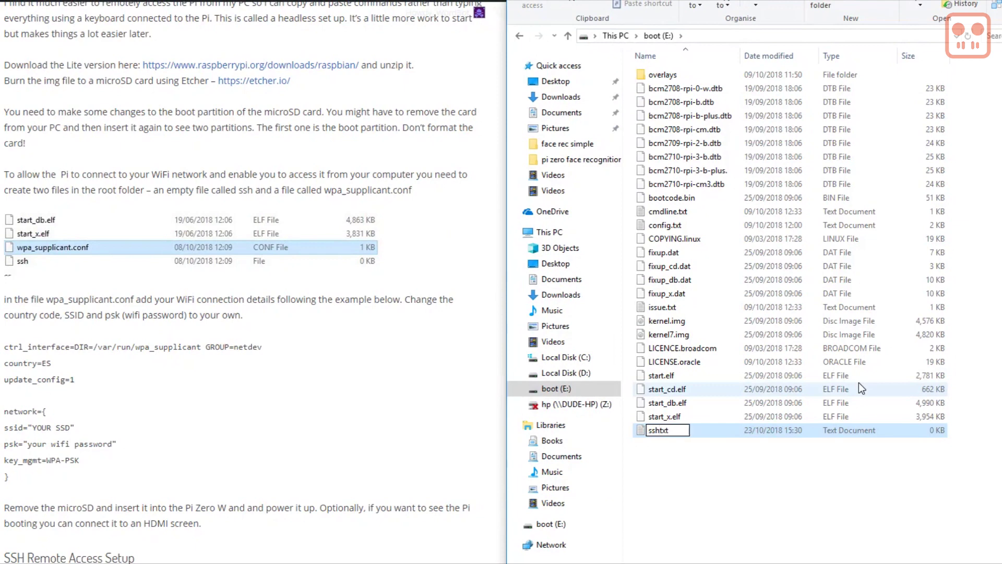
{"action": "key", "text": "Delete"}
{"action": "key", "text": "Delete"}
{"action": "key", "text": "Delete"}
{"action": "key", "text": "Delete"}
{"action": "key", "text": "Return"}
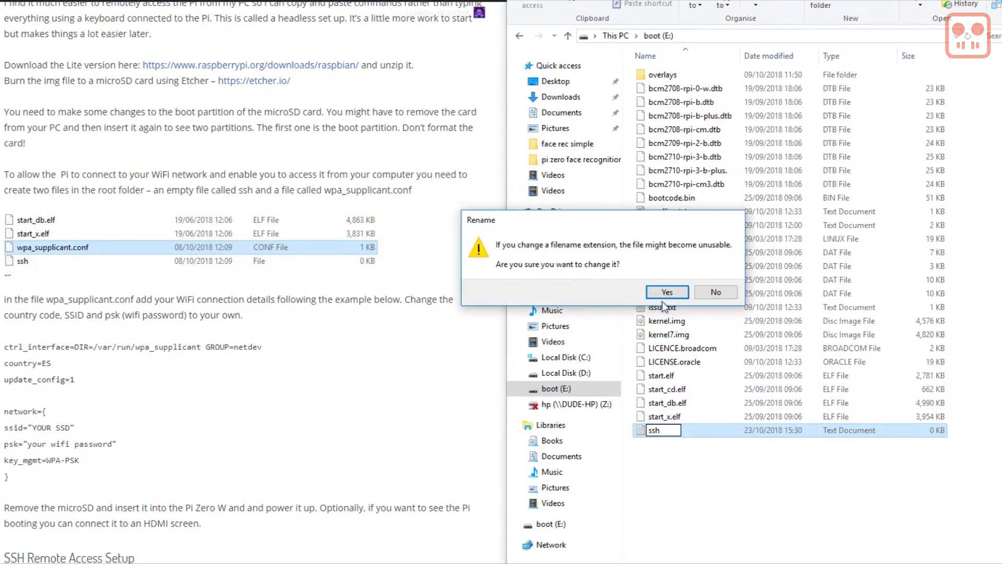
{"action": "left_click", "coordinate": [663, 297]}
Create an empty wpa_supplicant.conf file on the boot (E:) drive
{"action": "right_click", "coordinate": [662, 448]}
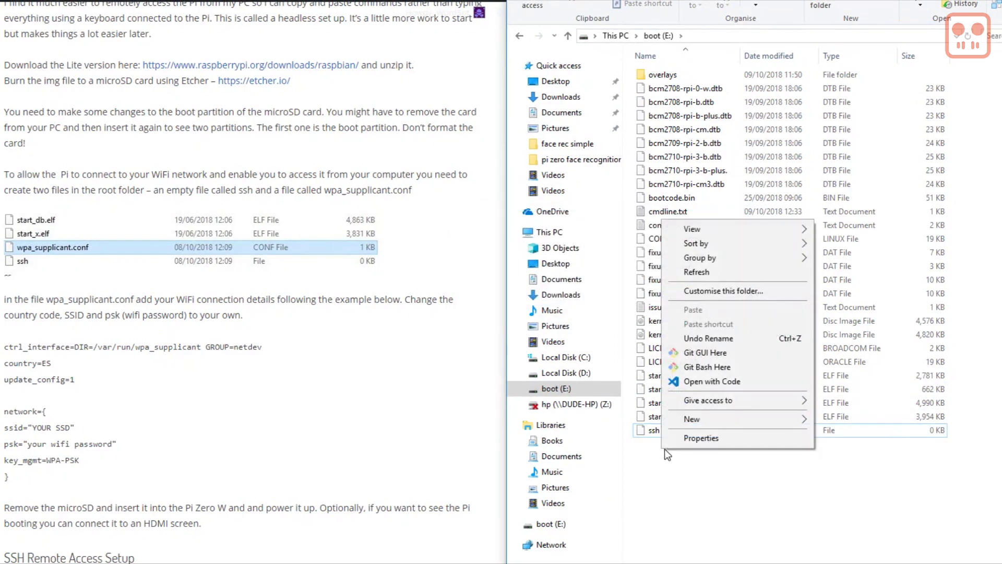
{"action": "mouse_move", "coordinate": [703, 418]}
{"action": "left_click", "coordinate": [846, 388]}
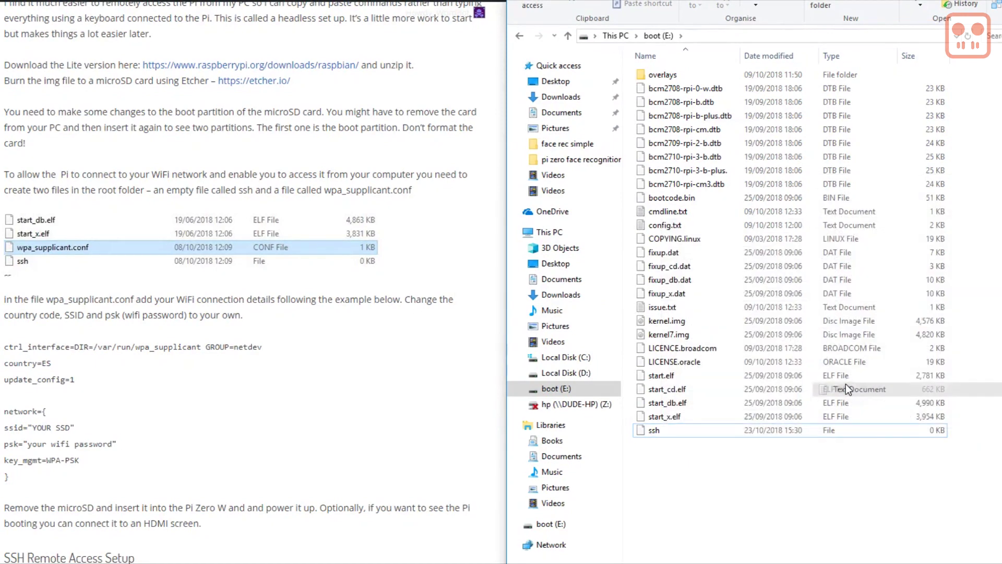
{"action": "type", "text": "wpa"}
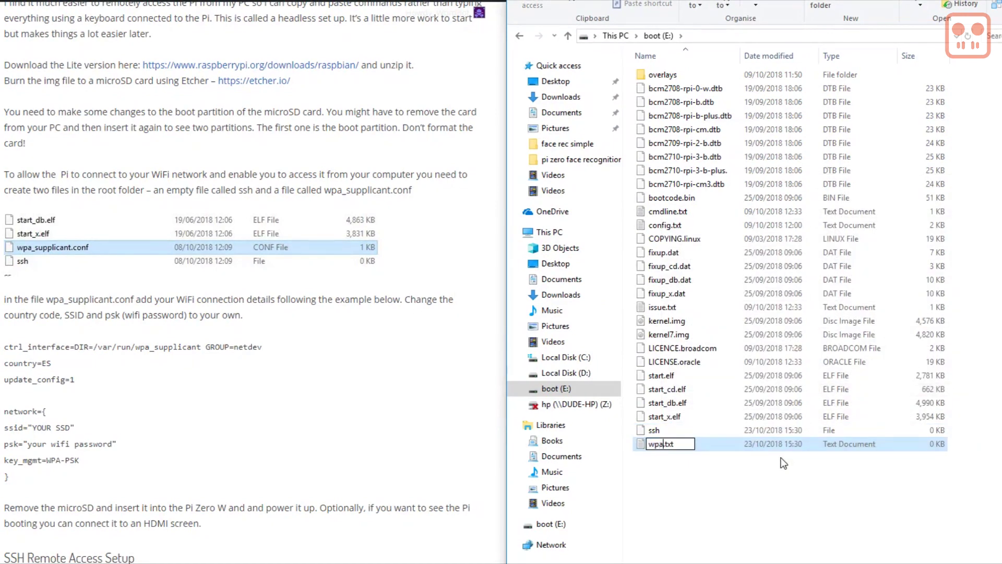
{"action": "type", "text": "_supplicant"}
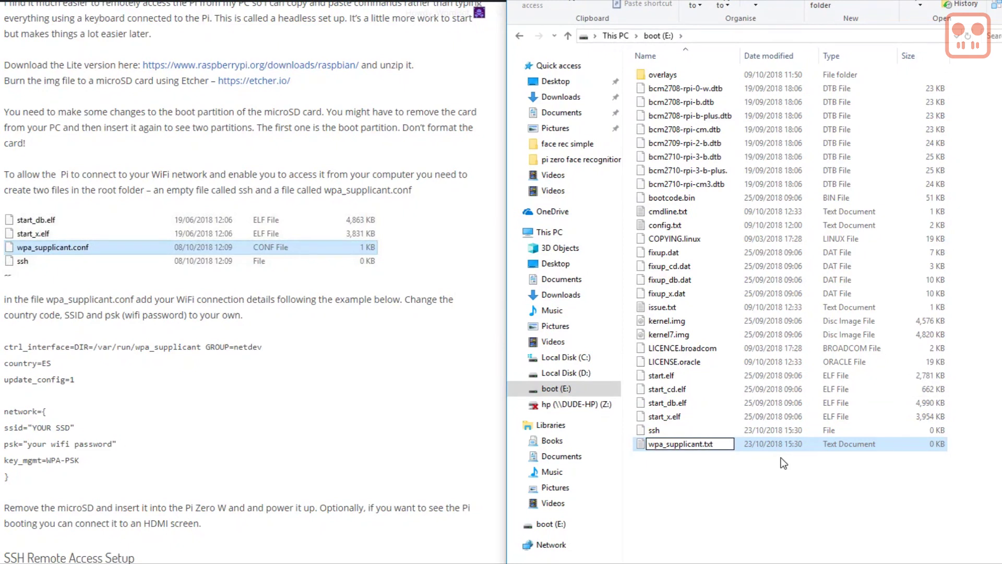
{"action": "type", "text": ".conf"}
{"action": "key", "text": "Return"}
{"action": "left_click", "coordinate": [665, 294]}
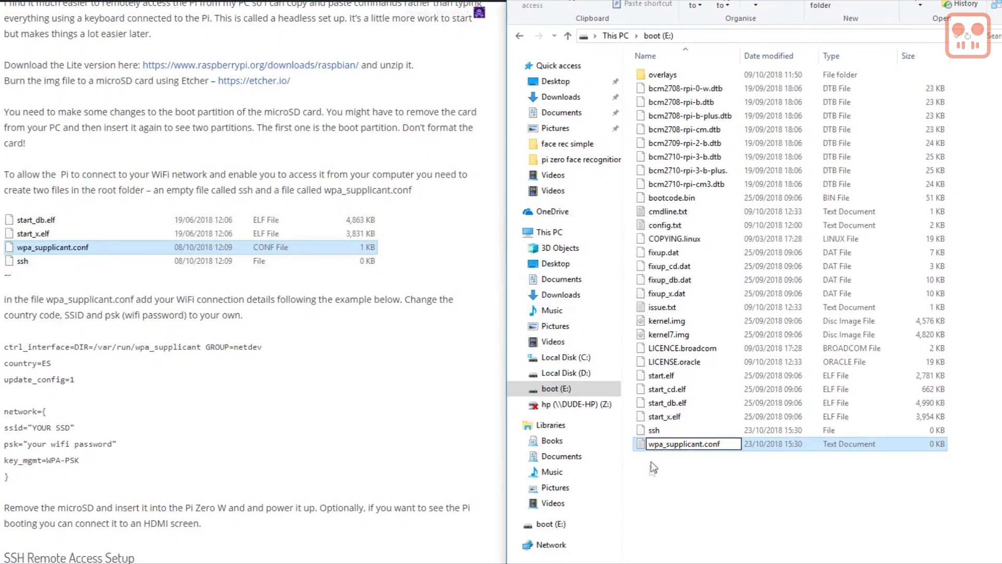
{"action": "double_click", "coordinate": [650, 447]}
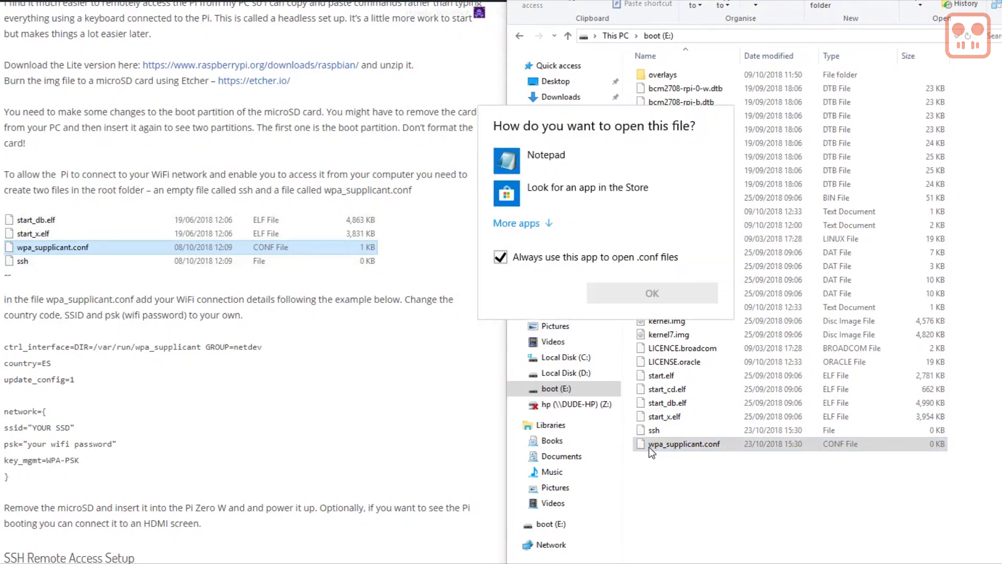
Open wpa_supplicant.conf in Notepad and paste in the guide's example WiFi configuration
{"action": "left_click", "coordinate": [537, 153]}
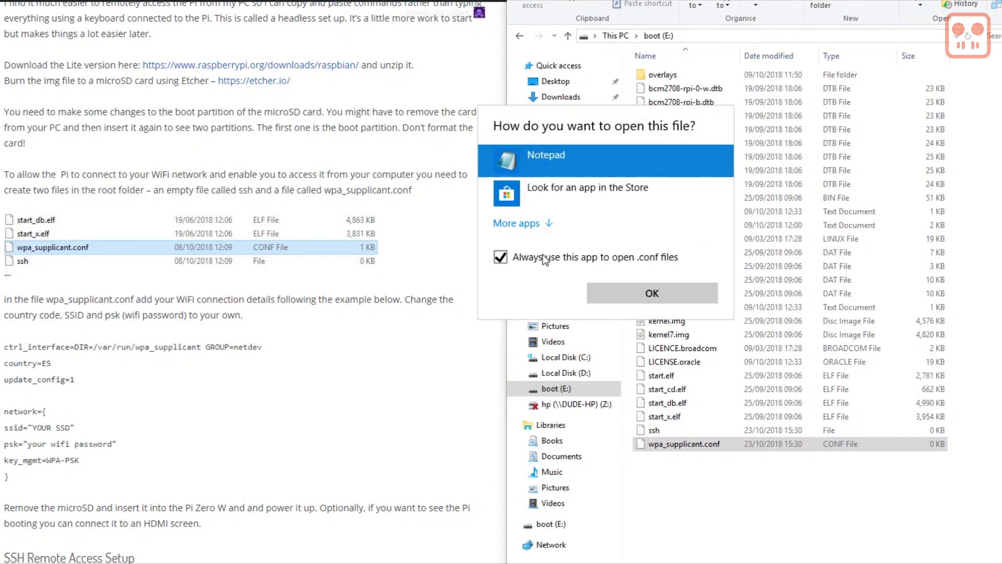
{"action": "left_click", "coordinate": [545, 259]}
{"action": "left_click", "coordinate": [615, 298]}
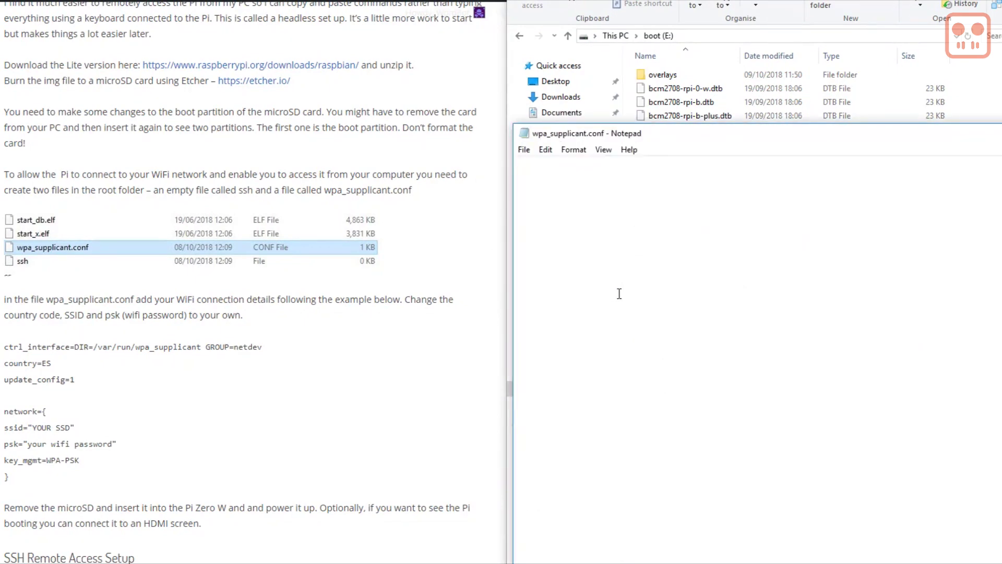
{"action": "left_click_drag", "start_coordinate": [41, 488], "coordinate": [1, 340]}
{"action": "key", "text": "ctrl+c"}
{"action": "right_click", "coordinate": [9, 354]}
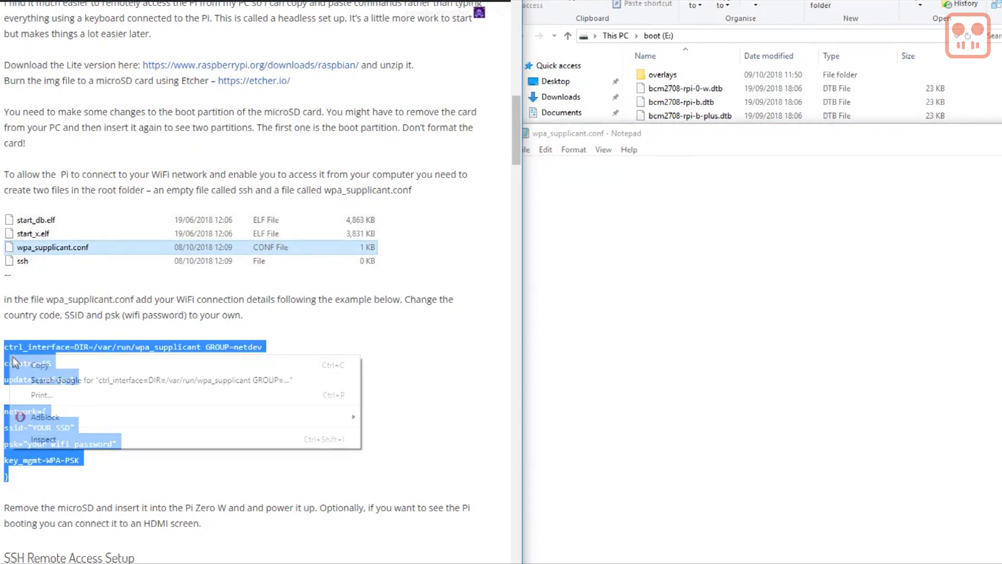
{"action": "left_click", "coordinate": [31, 364]}
{"action": "left_click", "coordinate": [537, 278]}
{"action": "right_click", "coordinate": [600, 276]}
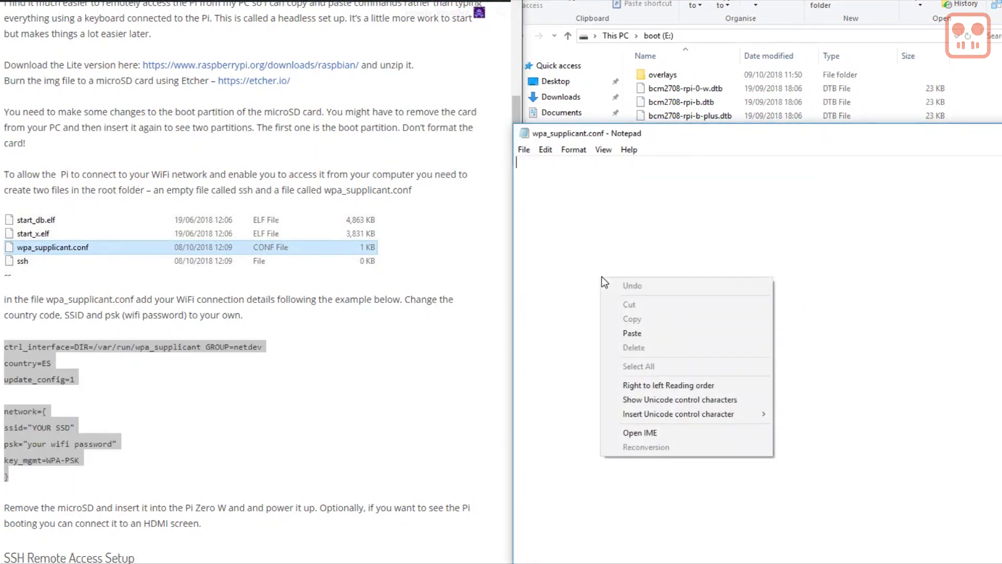
{"action": "left_click", "coordinate": [633, 332]}
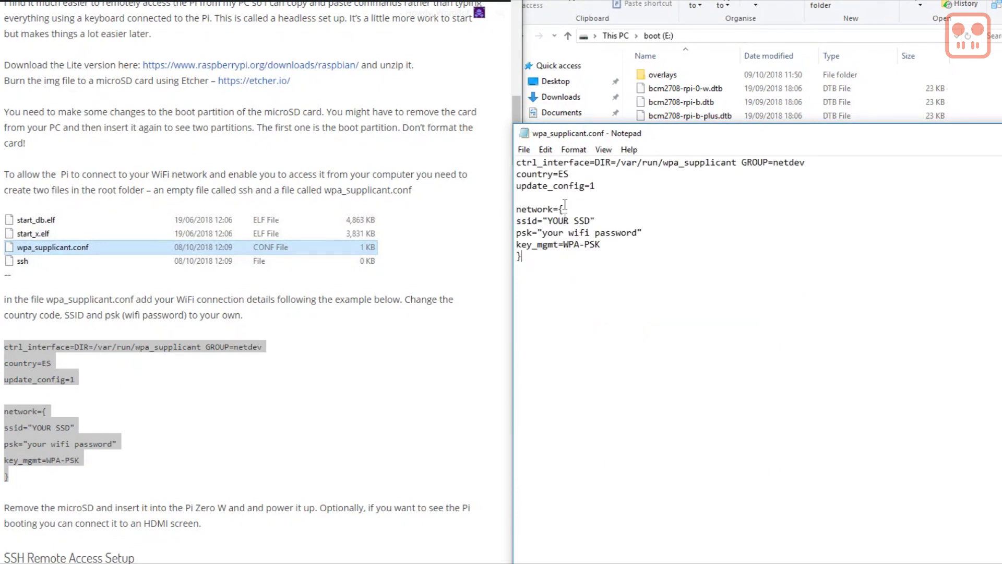
Edit the country=ES, ssid and psk lines, then save wpa_supplicant.conf
{"action": "double_click", "coordinate": [562, 174]}
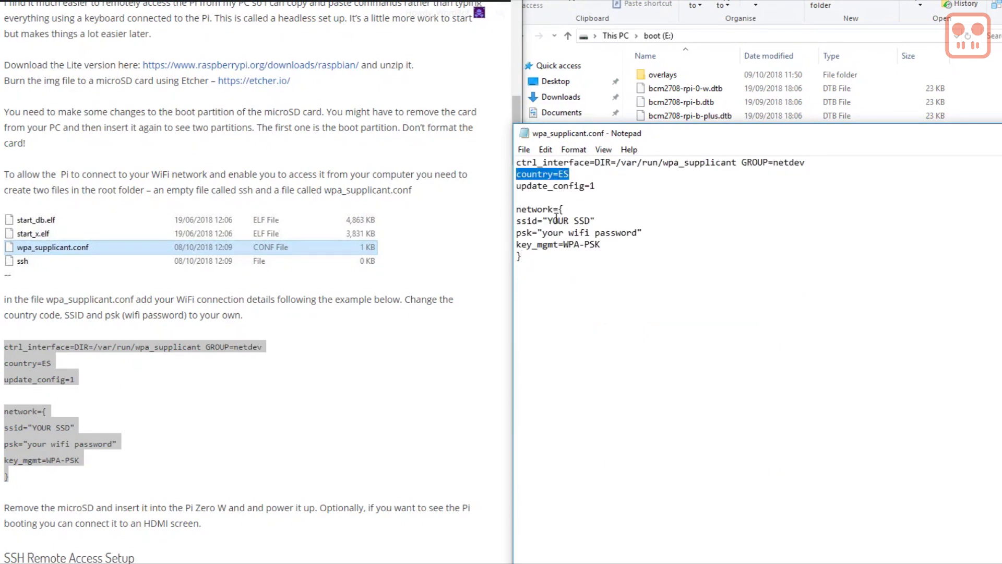
{"action": "left_click_drag", "start_coordinate": [516, 221], "coordinate": [574, 220]}
{"action": "left_click", "coordinate": [596, 221]}
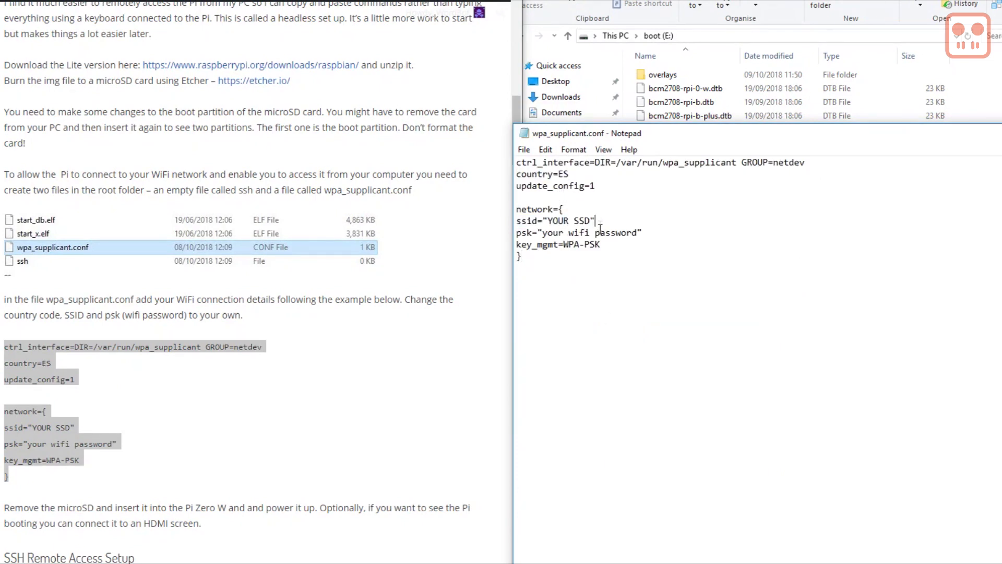
{"action": "left_click_drag", "start_coordinate": [645, 230], "coordinate": [509, 234]}
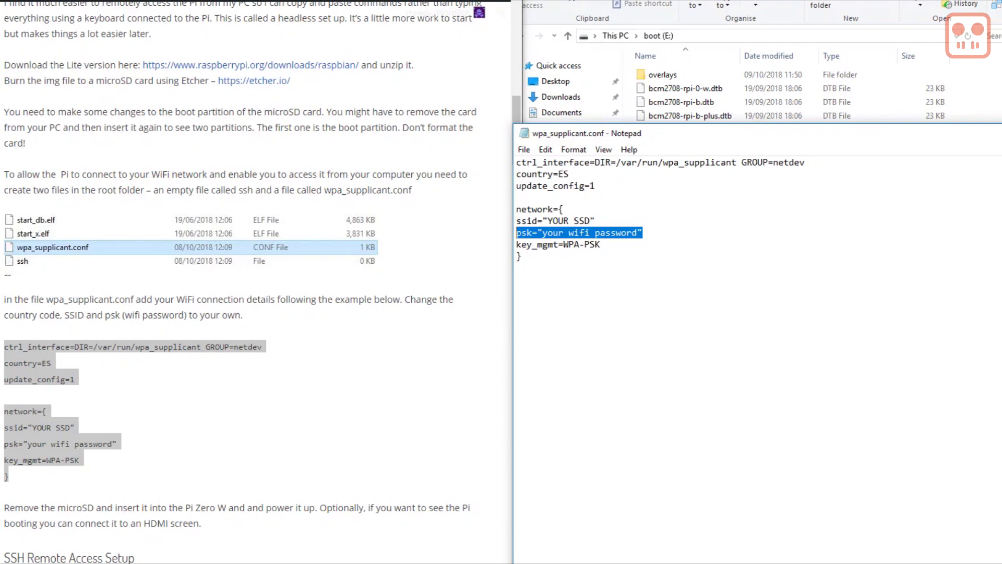
{"action": "key", "text": "alt+F4"}
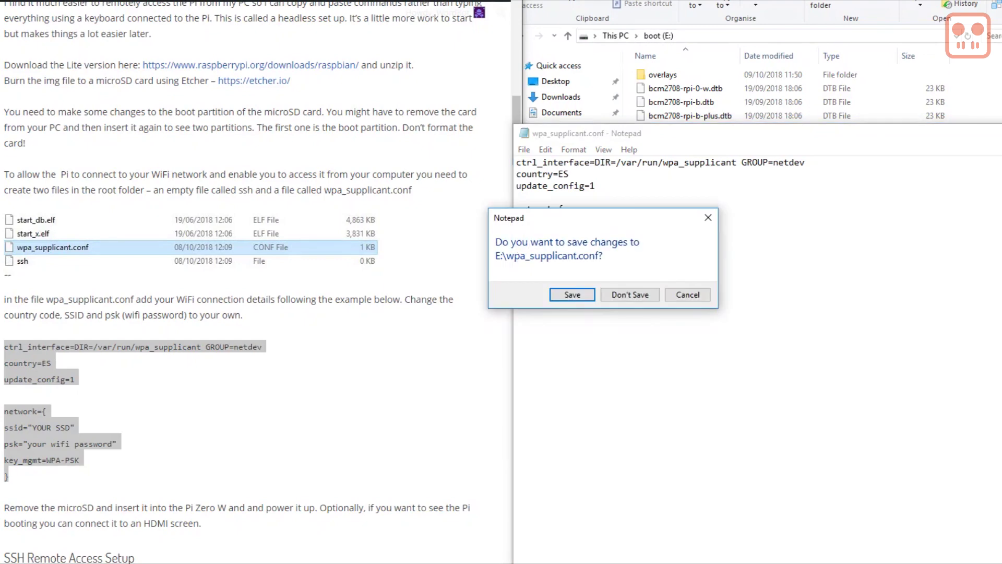
{"action": "left_click", "coordinate": [573, 294]}
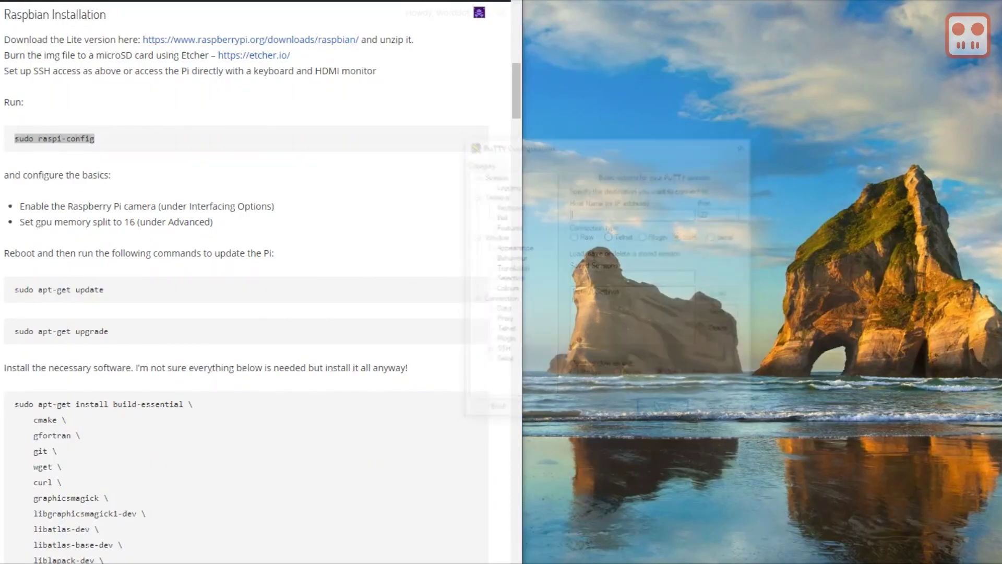
Open an SSH connection to the Pi at 192.168.1.103
{"action": "type", "text": "1"}
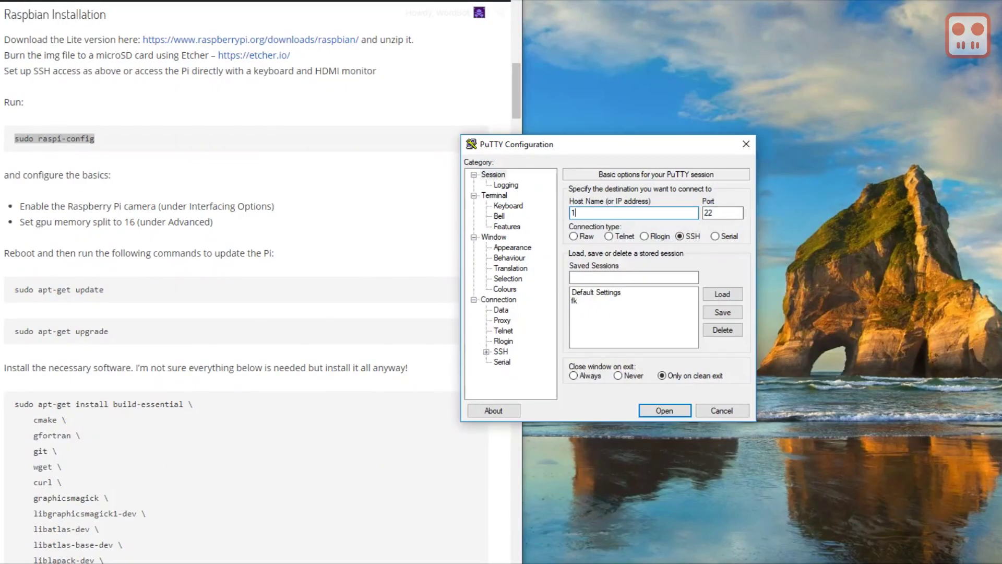
{"action": "type", "text": "92.168.1.103"}
{"action": "key", "text": "Return"}
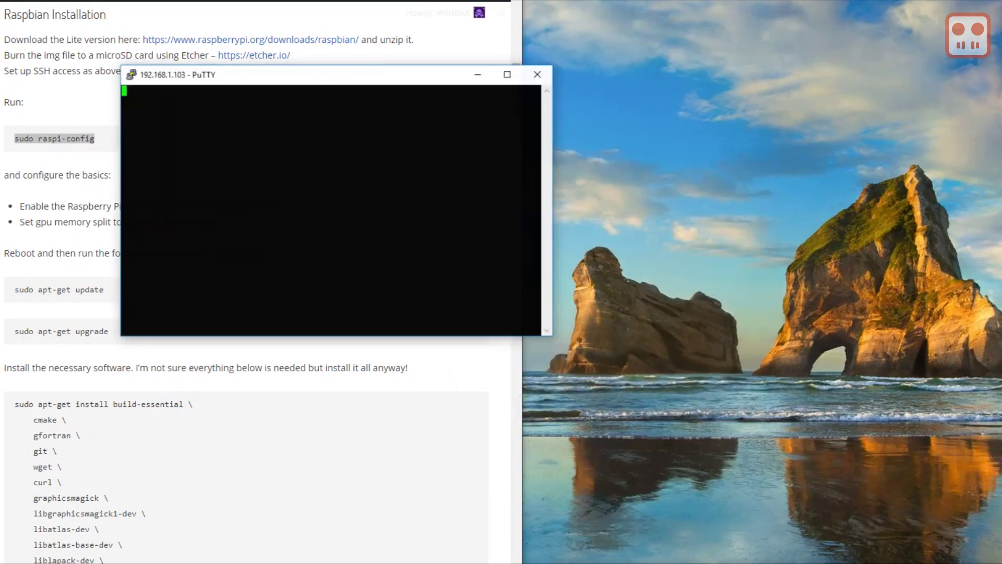
{"action": "left_click_drag", "start_coordinate": [320, 79], "coordinate": [641, 98]}
Log in as user pi and enlarge the terminal window
{"action": "type", "text": "pi"}
{"action": "key", "text": "Return"}
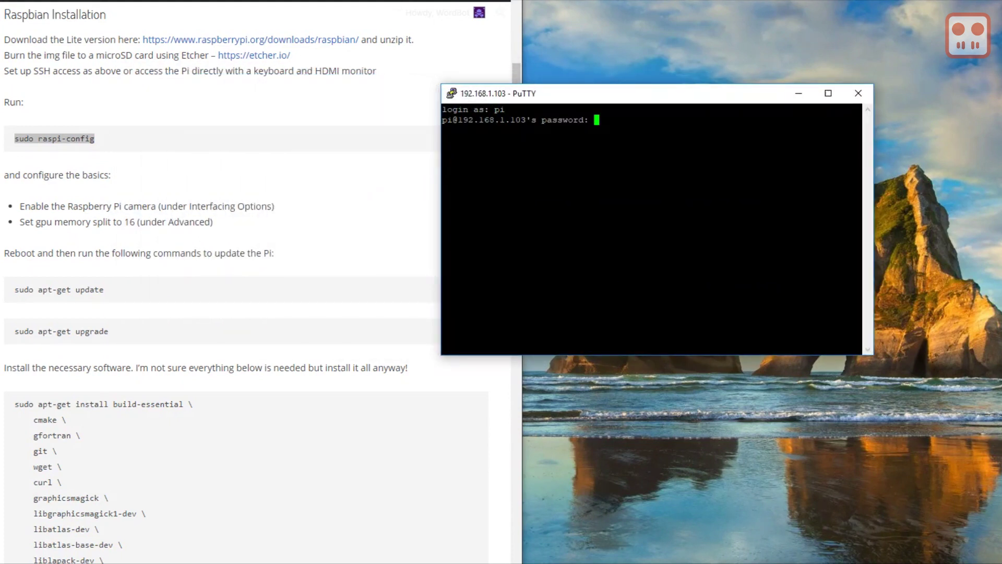
{"action": "key", "text": "Return"}
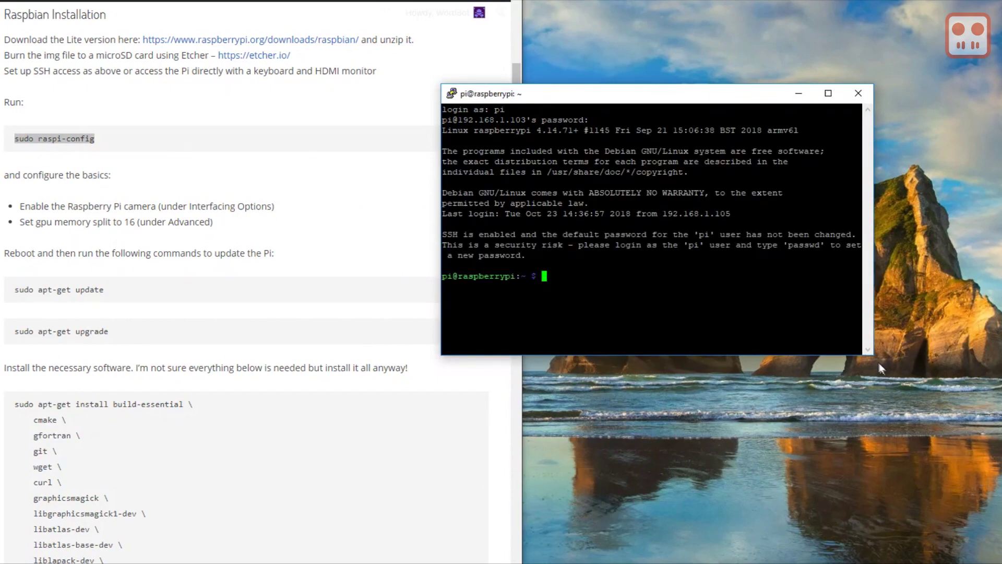
{"action": "left_click_drag", "start_coordinate": [873, 357], "coordinate": [958, 544]}
{"action": "left_click_drag", "start_coordinate": [632, 94], "coordinate": [672, 63]}
Run sudo raspi-config and enable the camera under Interfacing Options
{"action": "triple_click", "coordinate": [48, 136]}
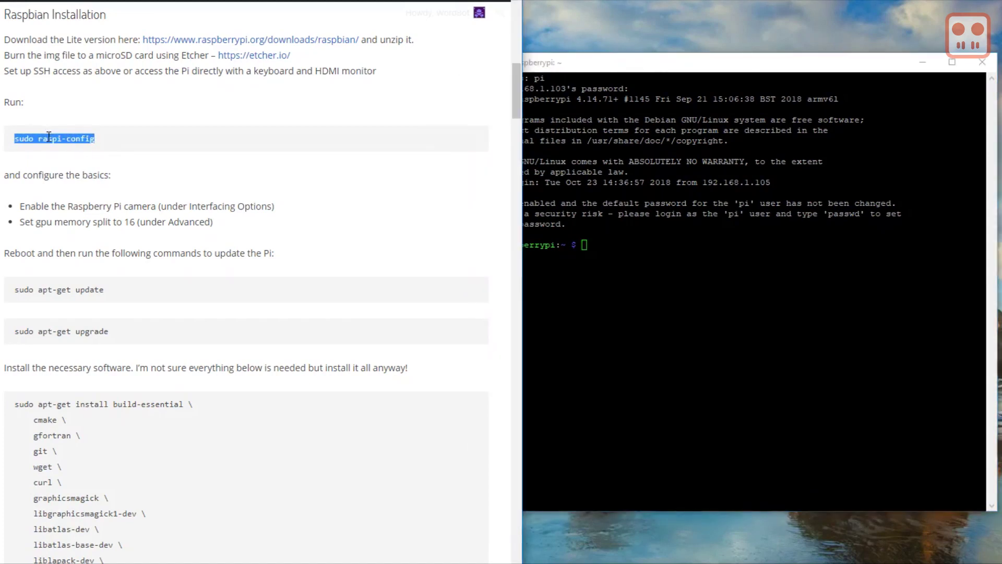
{"action": "right_click", "coordinate": [634, 292]}
{"action": "key", "text": "Return"}
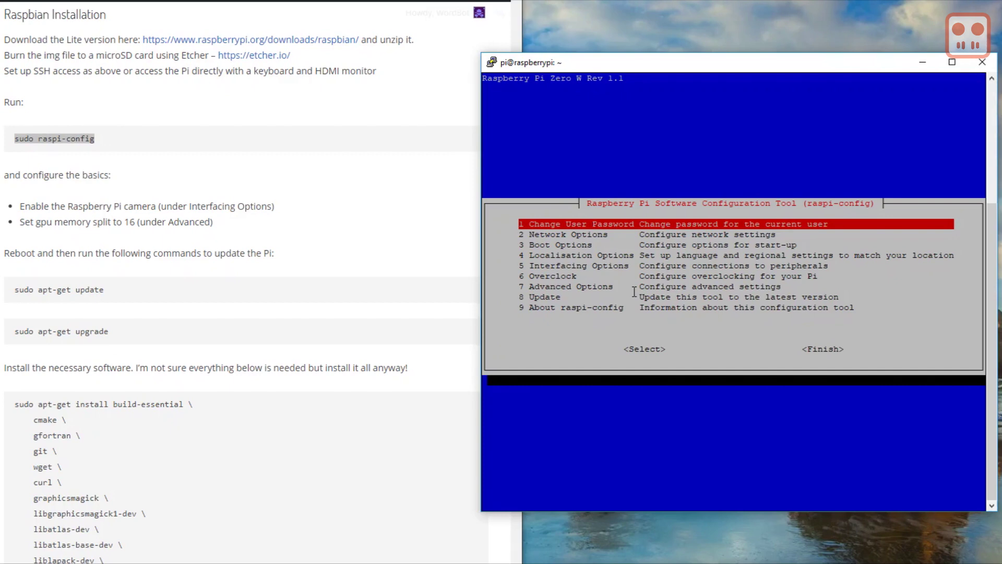
{"action": "key", "text": "Down"}
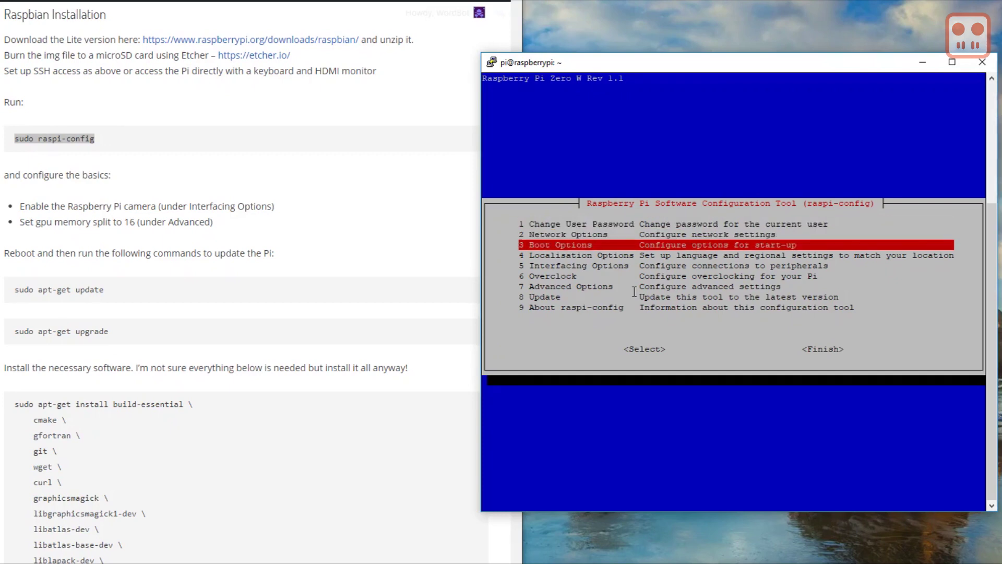
{"action": "key", "text": "Down"}
{"action": "key", "text": "Down"}
{"action": "key", "text": "Return"}
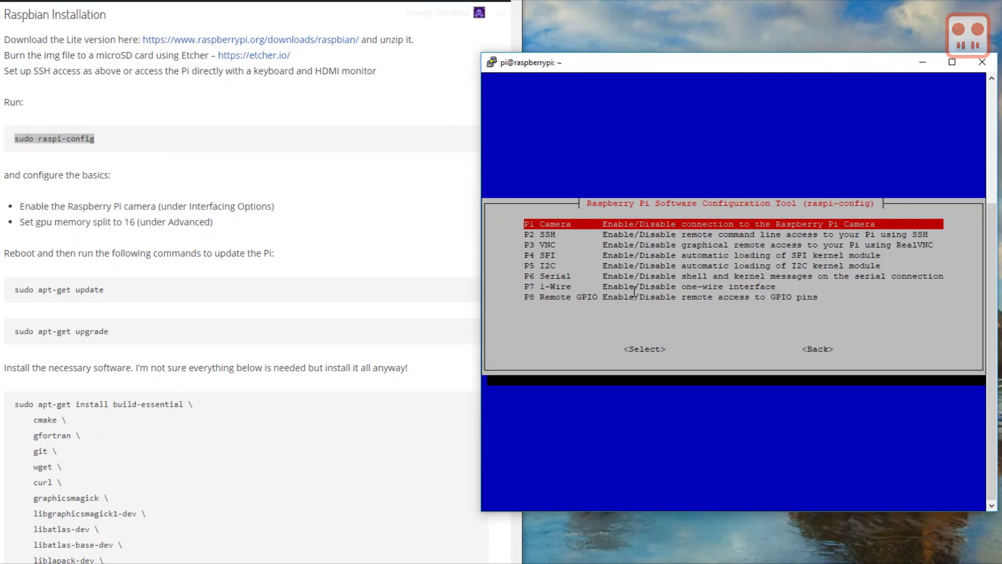
{"action": "key", "text": "Return"}
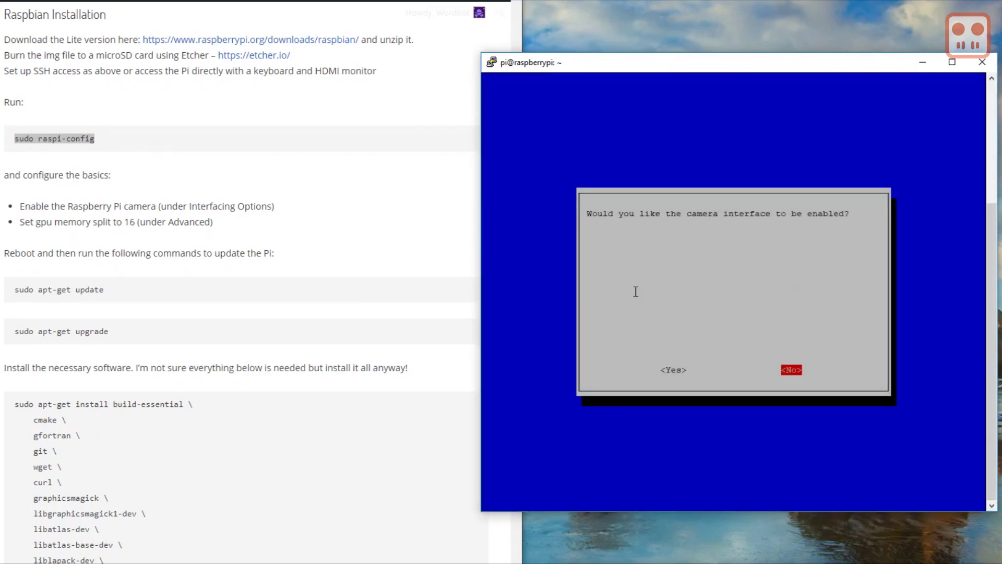
{"action": "key", "text": "Left"}
{"action": "key", "text": "Return"}
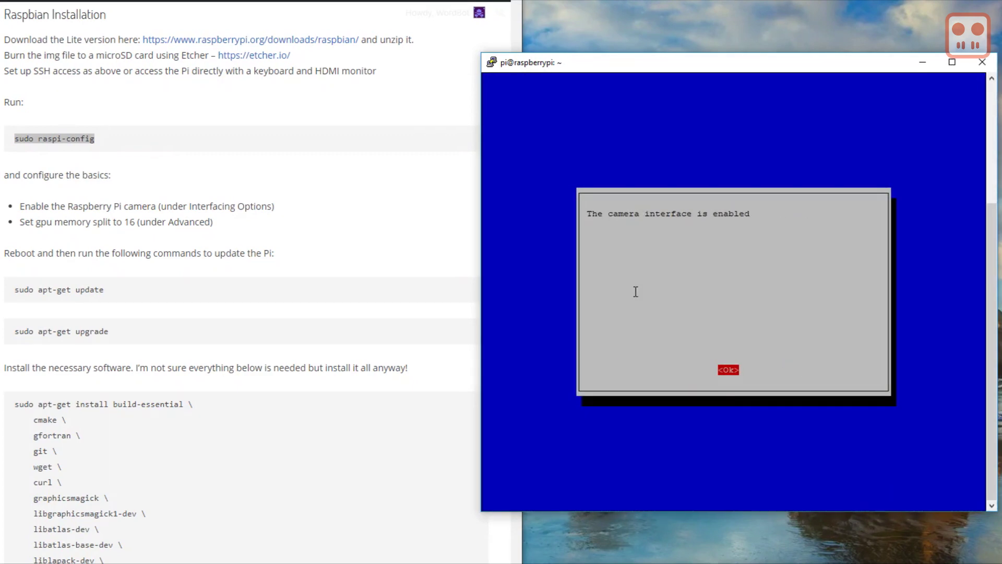
{"action": "key", "text": "Return"}
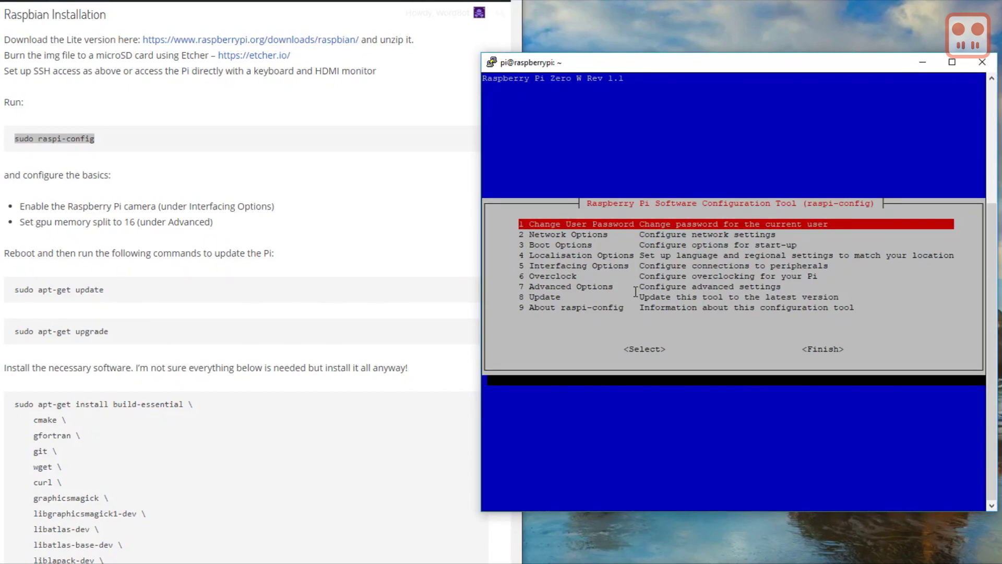
Set Advanced Options > Memory Split to 16, finish and accept the reboot
{"action": "key", "text": "Down"}
{"action": "key", "text": "Down"}
{"action": "key", "text": "Down"}
{"action": "key", "text": "Down"}
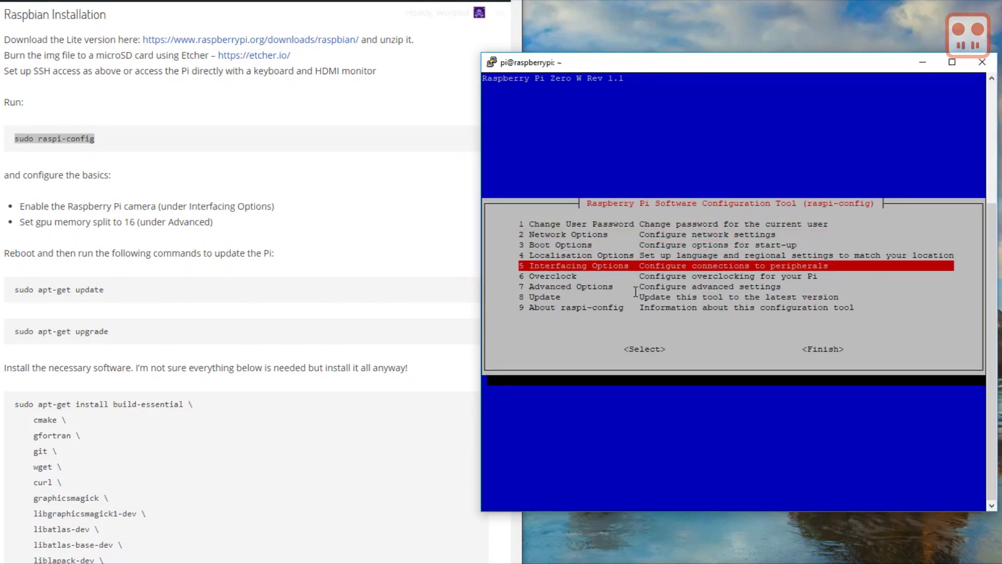
{"action": "key", "text": "Down"}
{"action": "key", "text": "Down"}
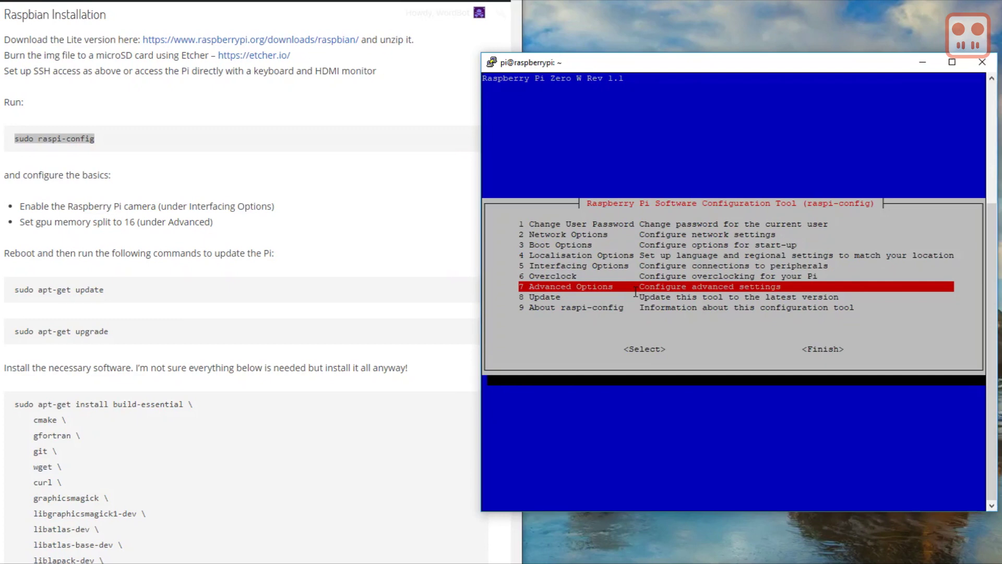
{"action": "key", "text": "Return"}
{"action": "key", "text": "Down"}
{"action": "key", "text": "Down"}
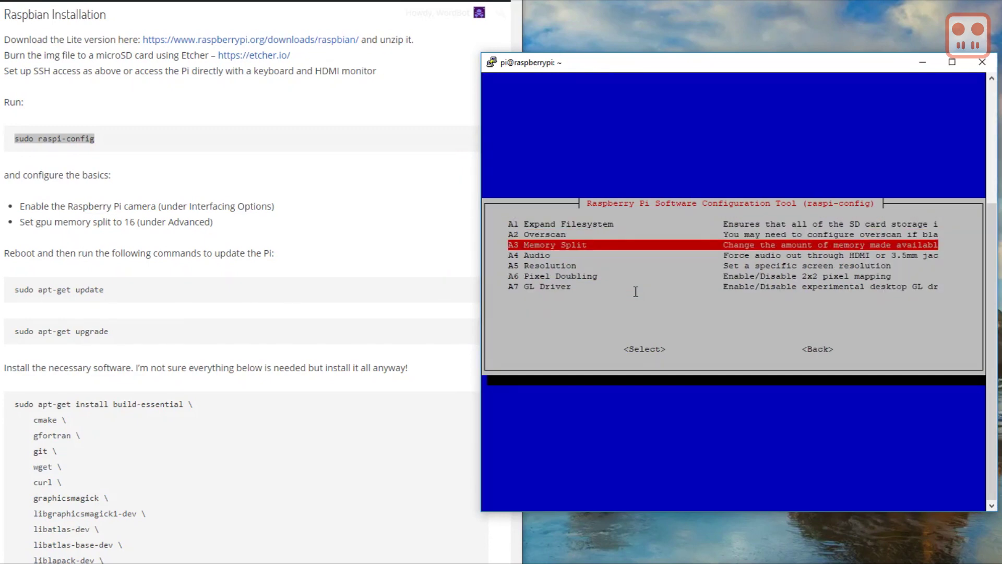
{"action": "key", "text": "Return"}
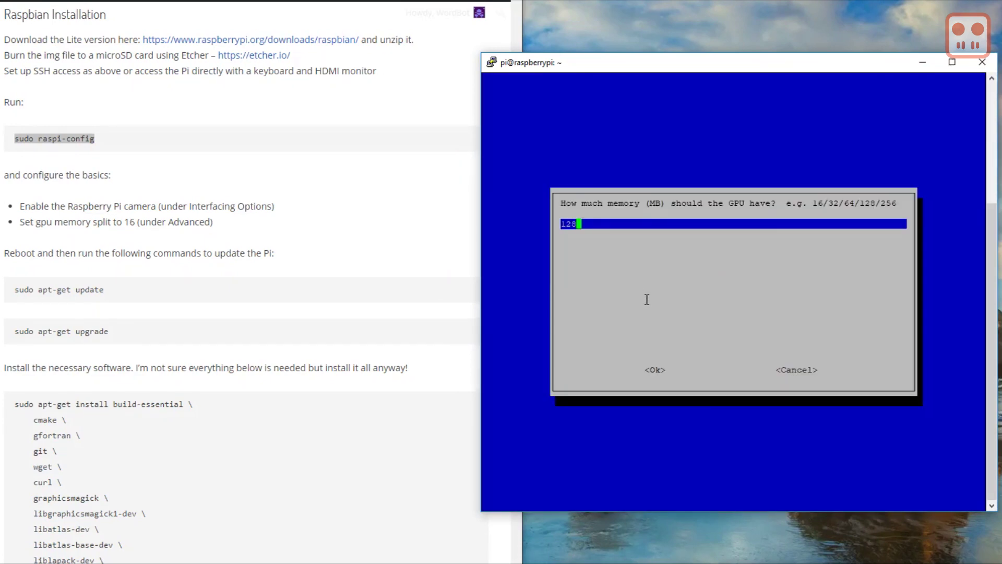
{"action": "type", "text": "16"}
{"action": "key", "text": "Tab"}
{"action": "key", "text": "Return"}
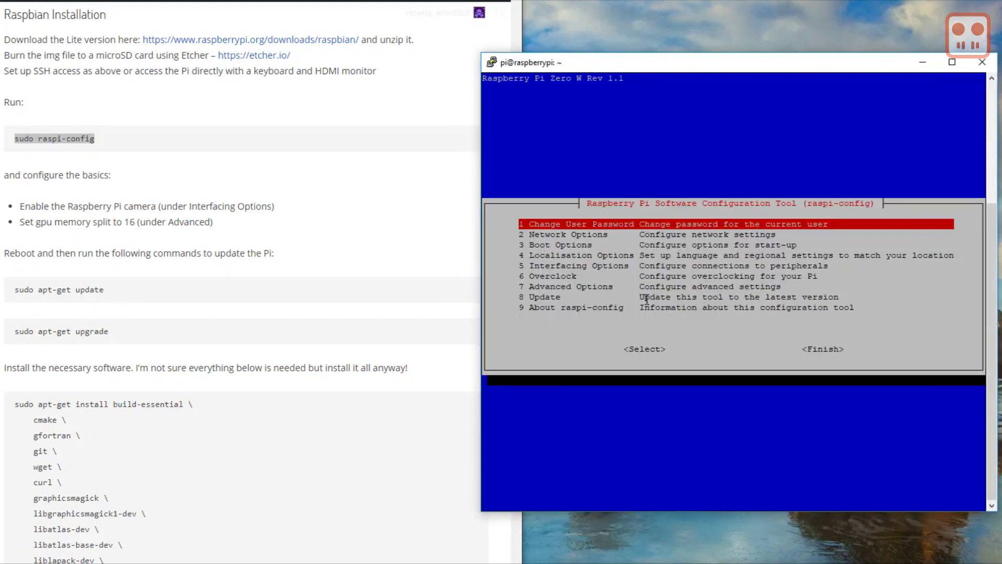
{"action": "key", "text": "Tab"}
{"action": "key", "text": "Tab"}
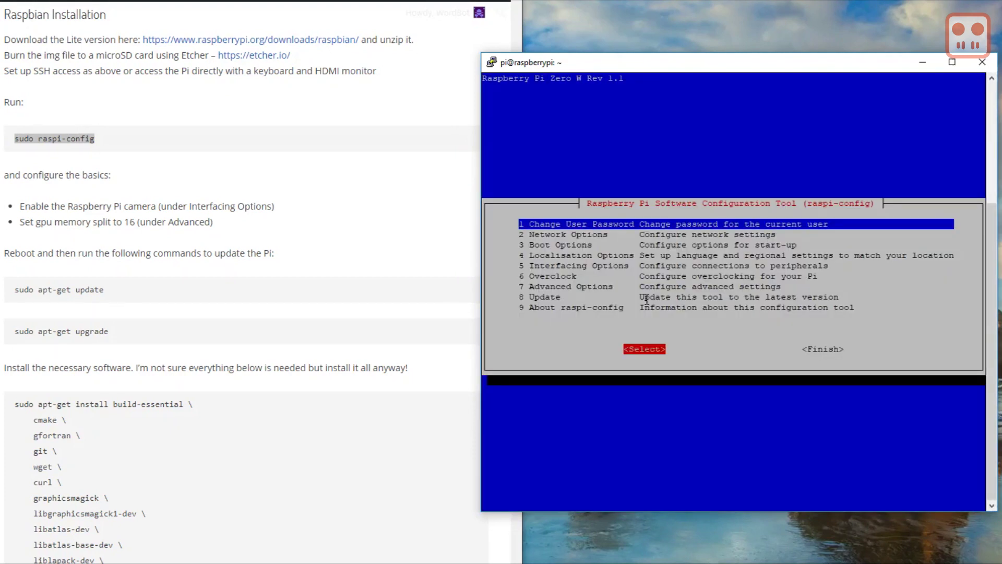
{"action": "key", "text": "Return"}
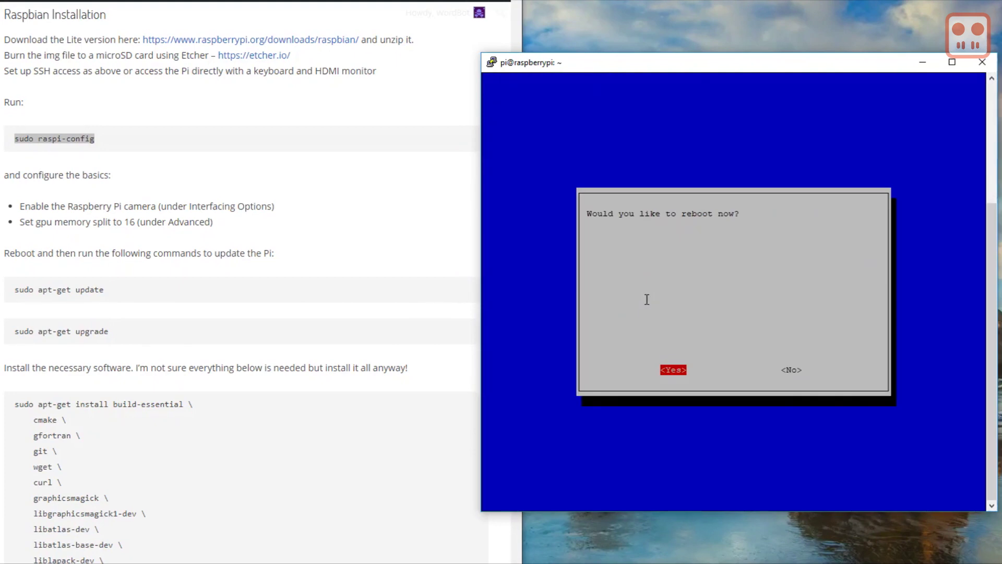
{"action": "key", "text": "Return"}
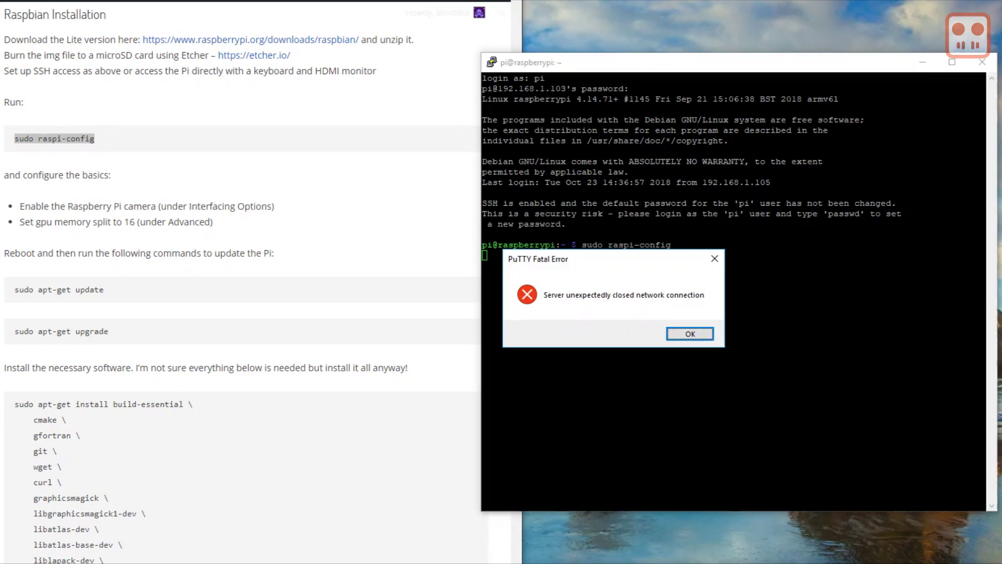
Dismiss the lost-connection error and reconnect to 192.168.1.103
{"action": "key", "text": "Return"}
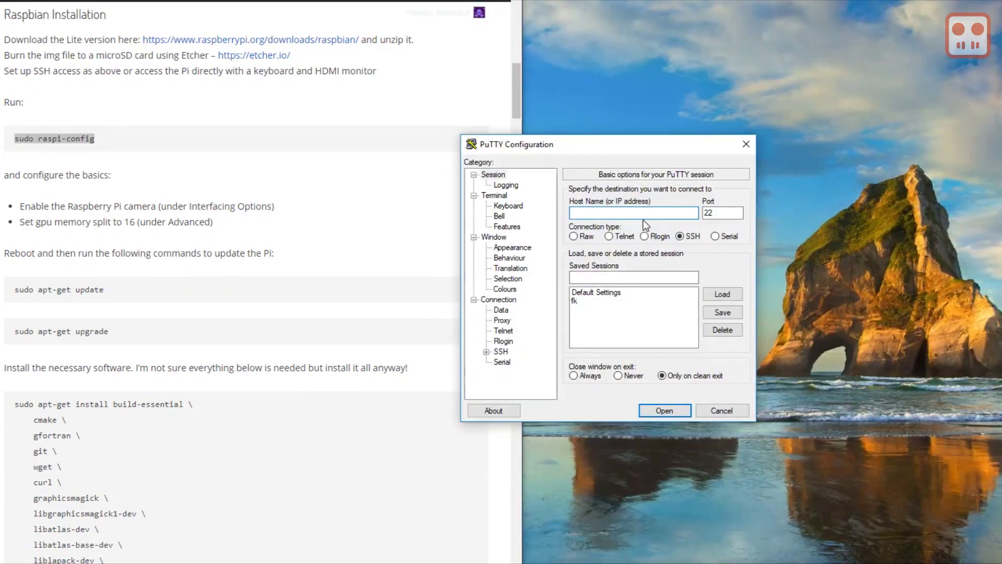
{"action": "type", "text": "192.168.1.103"}
{"action": "key", "text": "Return"}
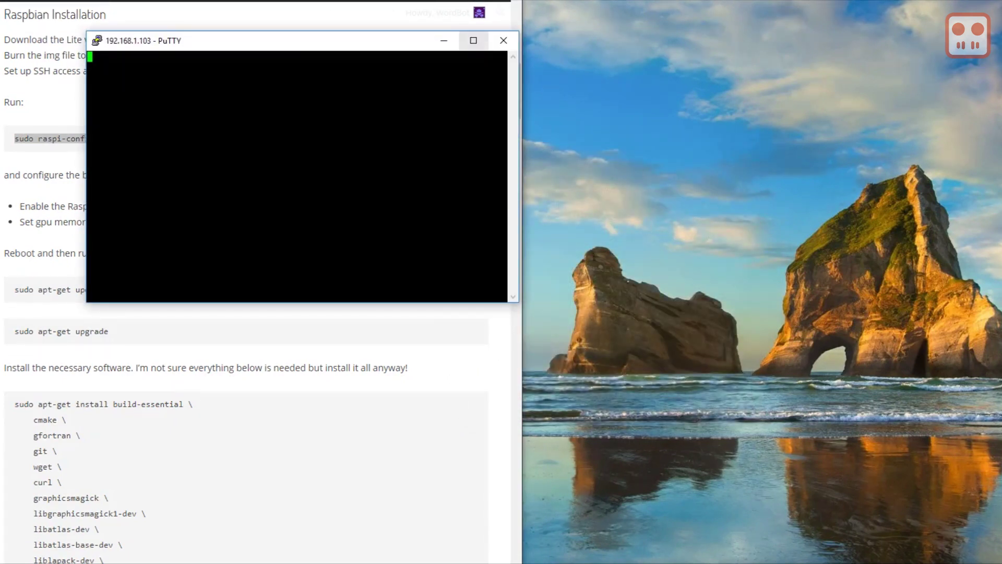
{"action": "left_click_drag", "start_coordinate": [275, 34], "coordinate": [609, 83]}
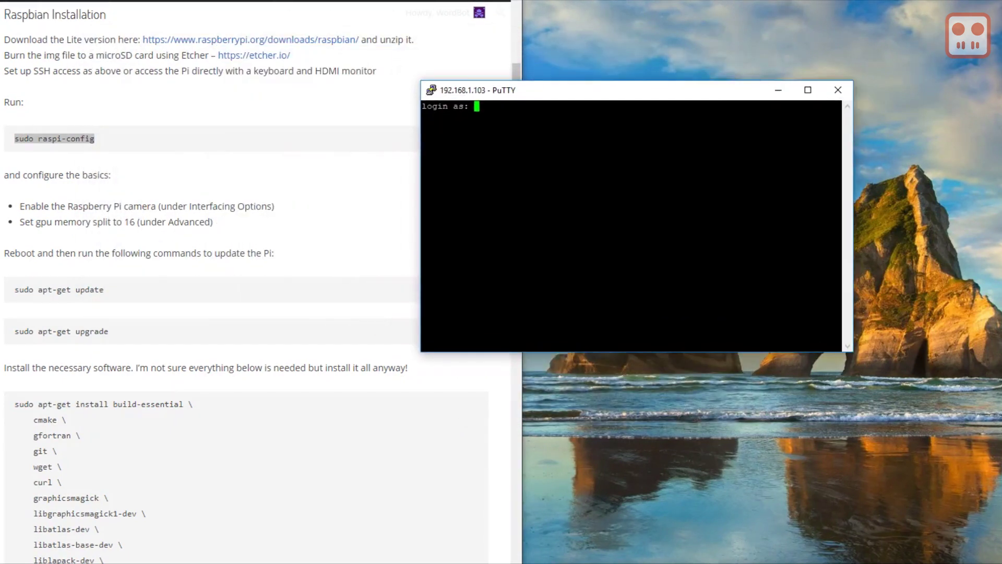
Log back in as pi and enlarge the terminal window
{"action": "type", "text": "pi"}
{"action": "key", "text": "Return"}
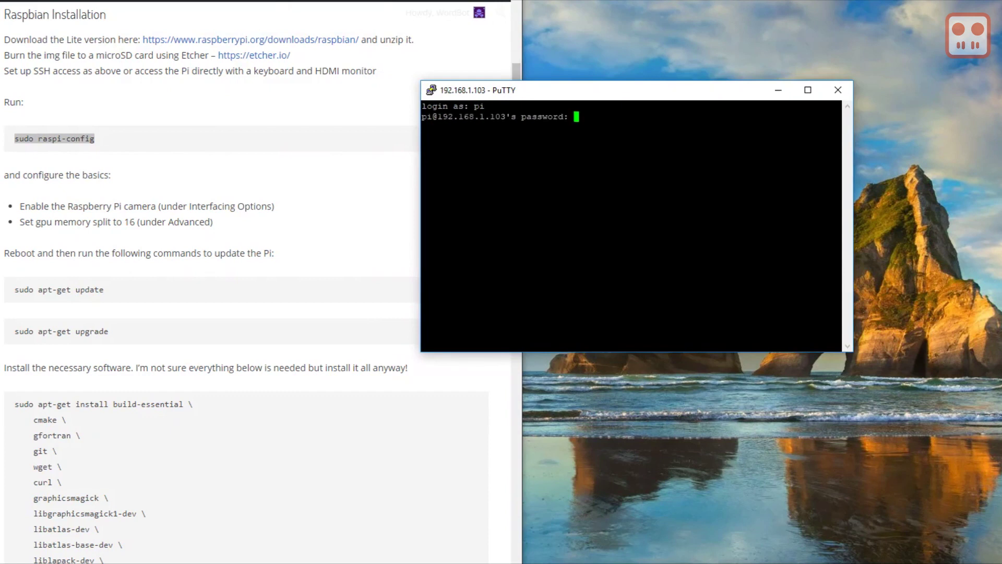
{"action": "key", "text": "Return"}
{"action": "left_click_drag", "start_coordinate": [636, 92], "coordinate": [702, 78]}
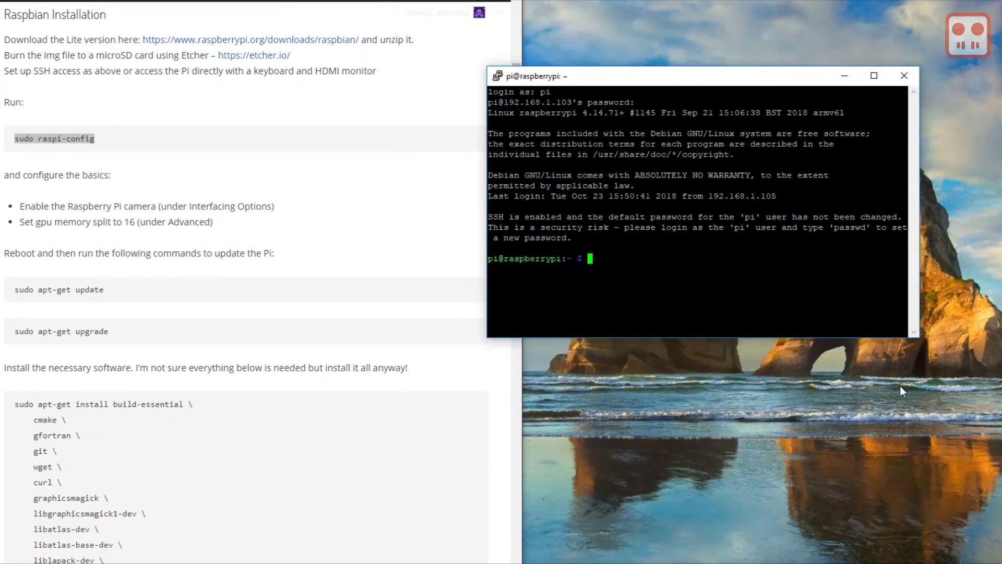
{"action": "left_click_drag", "start_coordinate": [917, 337], "coordinate": [995, 549]}
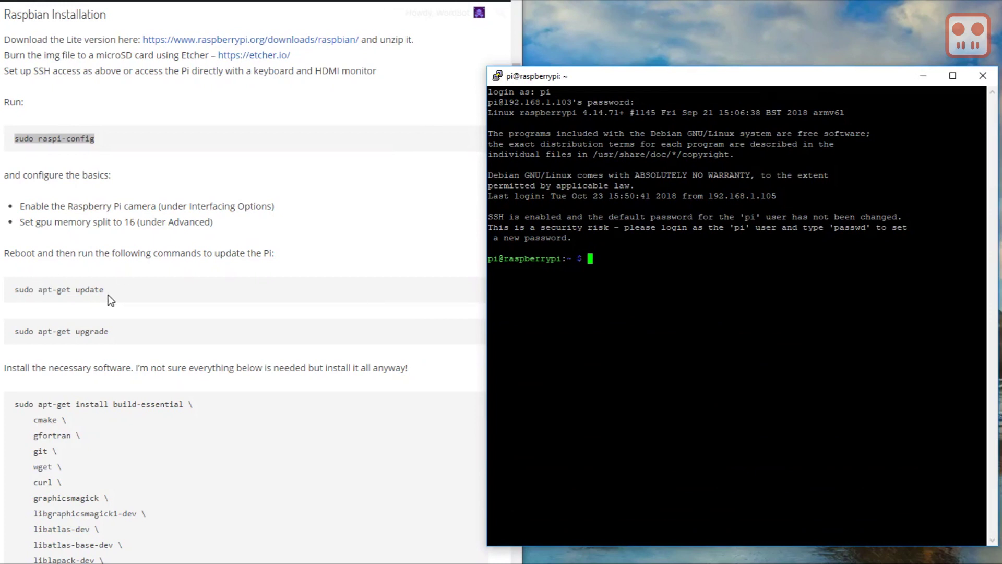
Copy sudo apt-get update from the guide and run it on the Pi
{"action": "left_click_drag", "start_coordinate": [107, 292], "coordinate": [14, 292]}
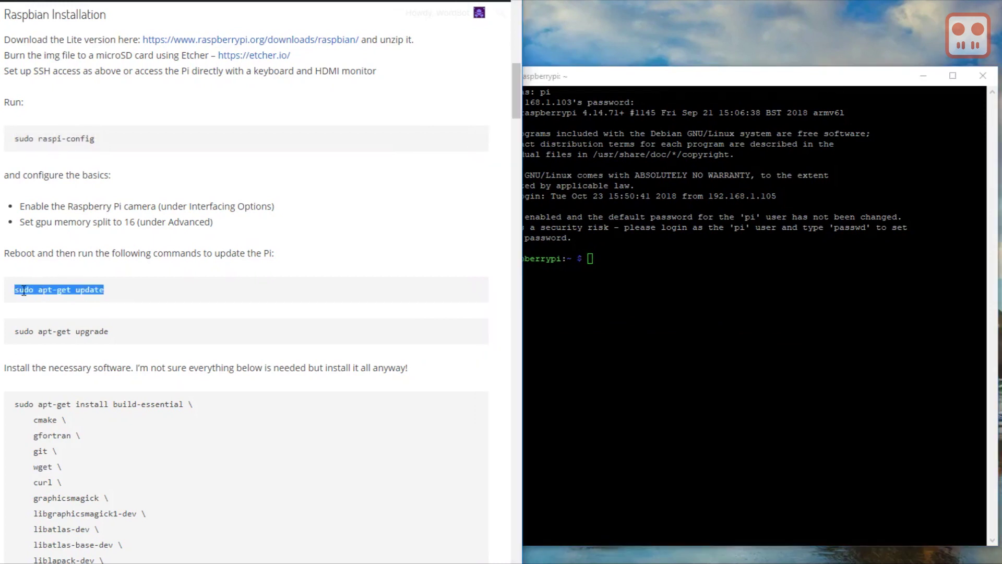
{"action": "right_click", "coordinate": [25, 289]}
{"action": "left_click", "coordinate": [81, 300]}
{"action": "key", "text": "alt+Tab"}
{"action": "key", "text": "shift+Insert"}
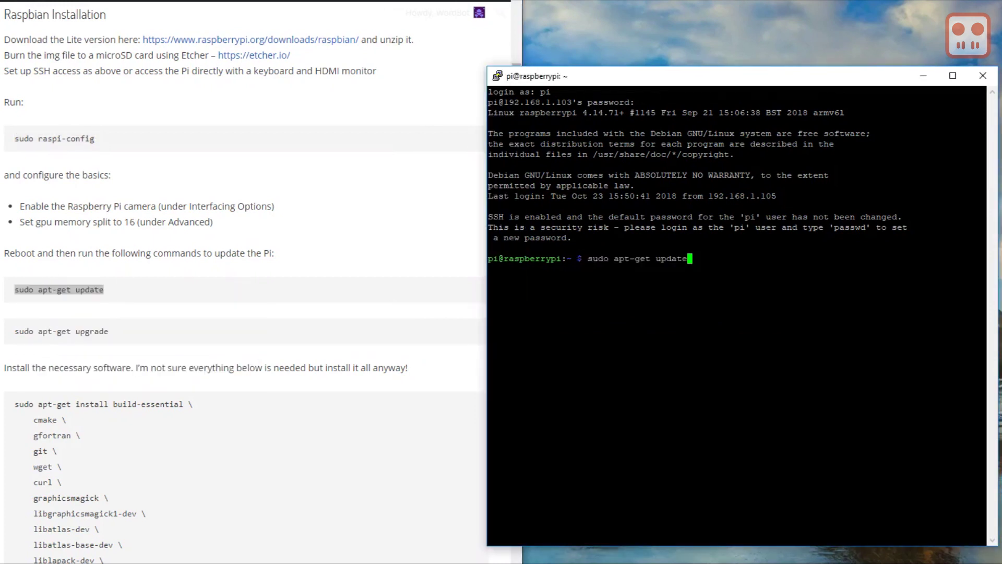
{"action": "key", "text": "Return"}
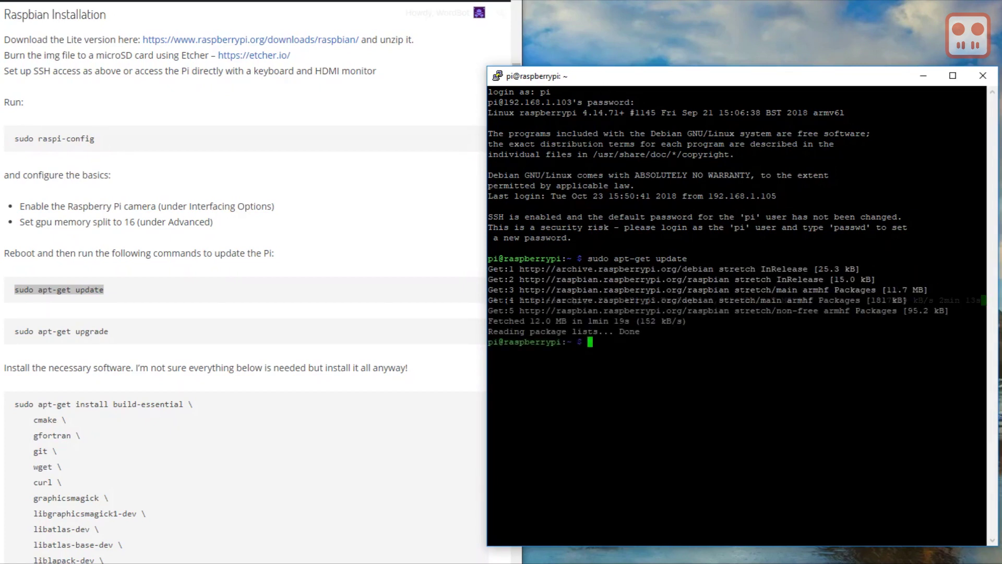
Copy sudo apt-get upgrade from the guide and run it on the Pi
{"action": "left_click", "coordinate": [131, 340]}
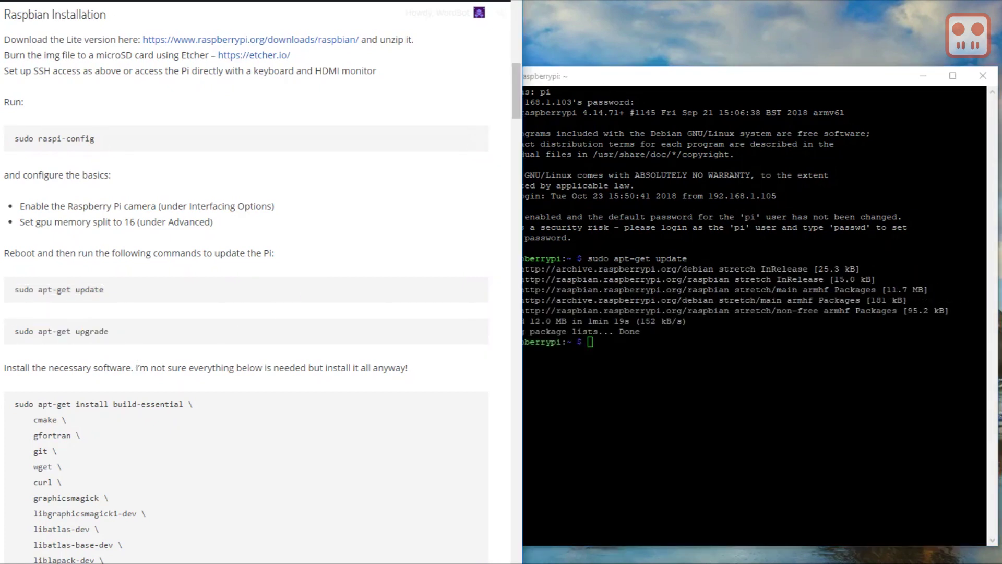
{"action": "left_click_drag", "start_coordinate": [18, 333], "coordinate": [108, 333]}
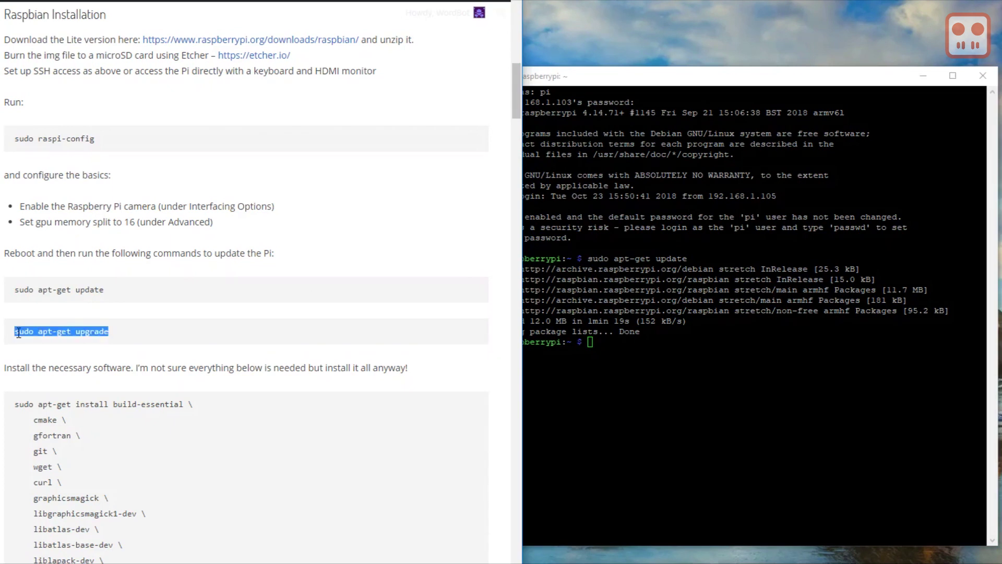
{"action": "right_click", "coordinate": [24, 337]}
{"action": "left_click", "coordinate": [31, 345]}
{"action": "left_click", "coordinate": [731, 443]}
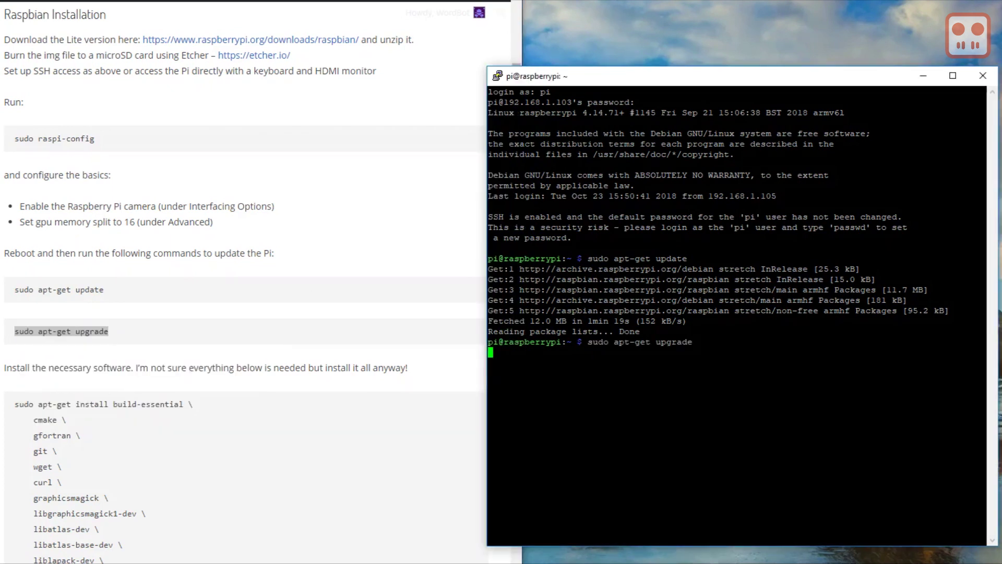
{"action": "right_click", "coordinate": [731, 444]}
{"action": "key", "text": "Return"}
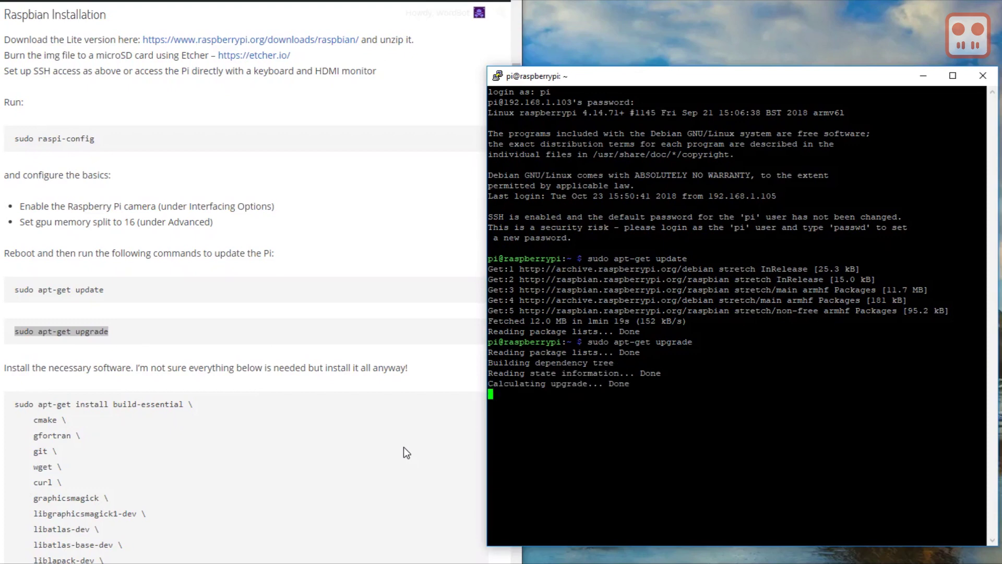
{"action": "scroll", "coordinate": [402, 446], "scroll_direction": "down", "scroll_amount": 3}
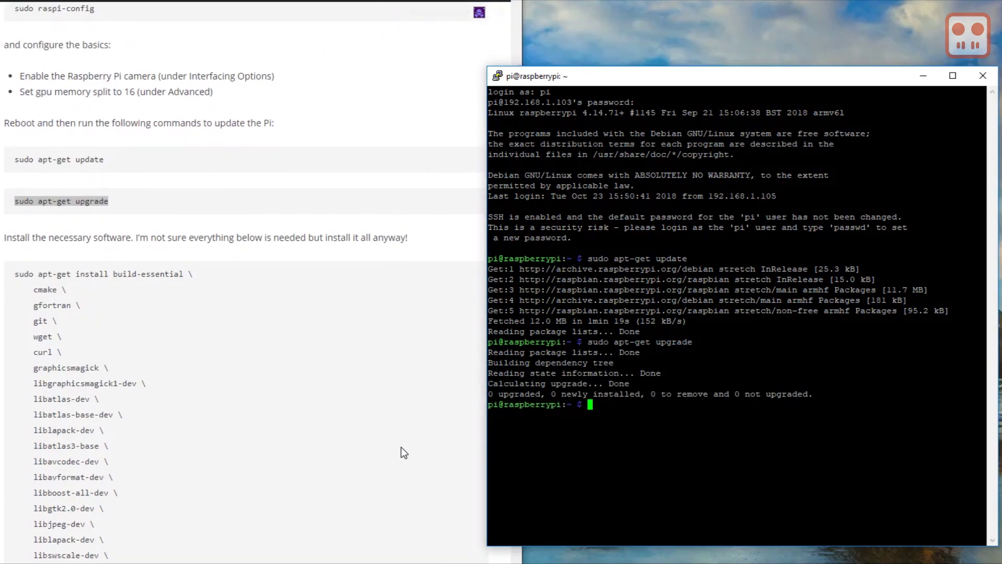
{"action": "scroll", "coordinate": [401, 448], "scroll_direction": "down", "scroll_amount": 3}
Run the guide's apt-get install block, build-essential through zip, confirming with y
{"action": "left_click_drag", "start_coordinate": [47, 509], "coordinate": [15, 142]}
{"action": "right_click", "coordinate": [46, 219]}
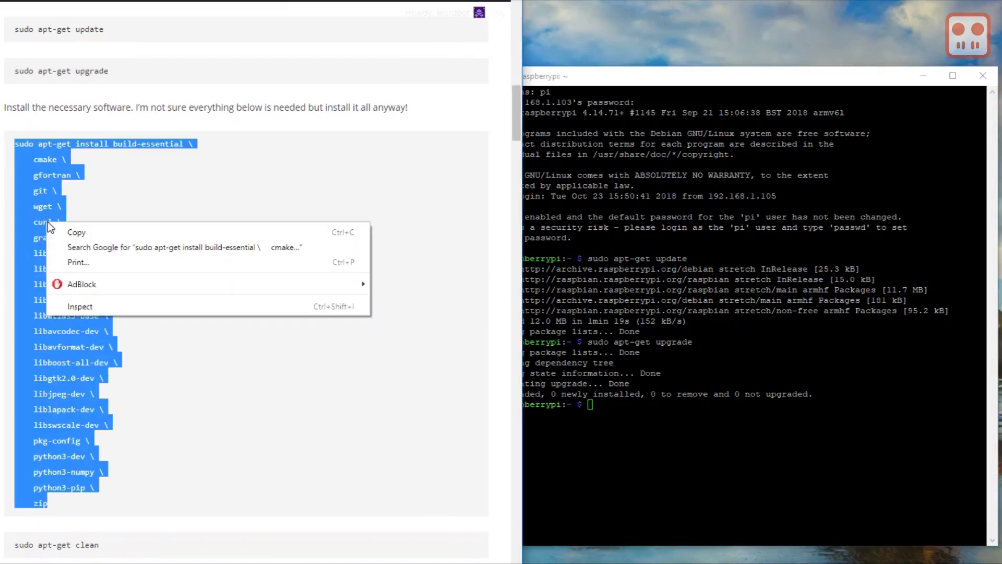
{"action": "left_click", "coordinate": [58, 227]}
{"action": "key", "text": "alt+Tab"}
{"action": "key", "text": "shift+Insert"}
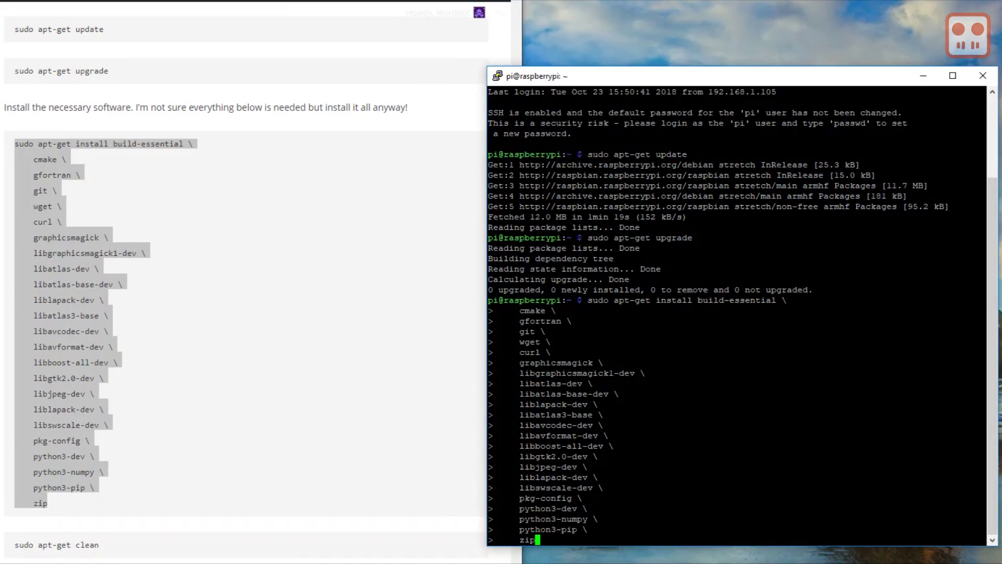
{"action": "key", "text": "Return"}
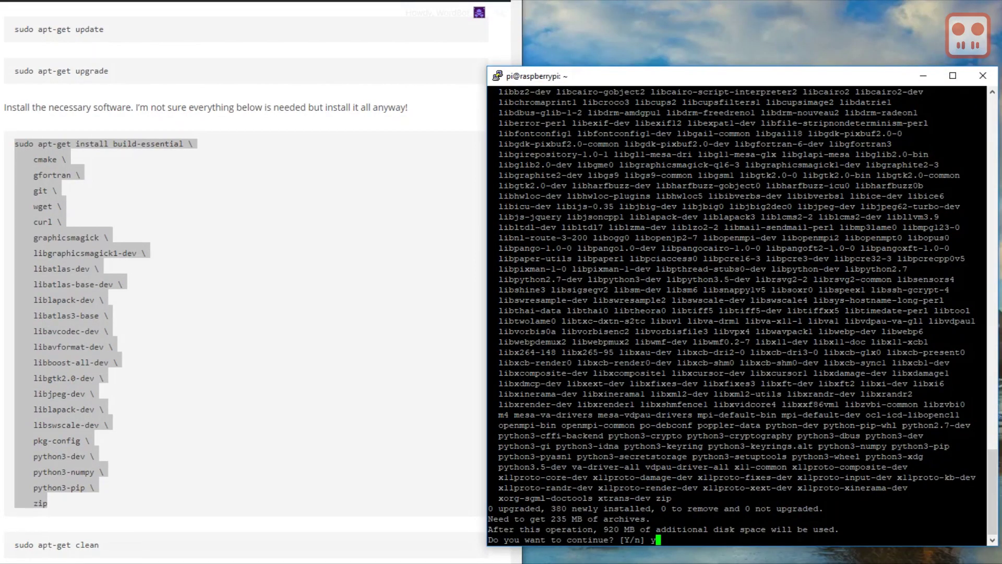
{"action": "type", "text": "y"}
{"action": "key", "text": "Return"}
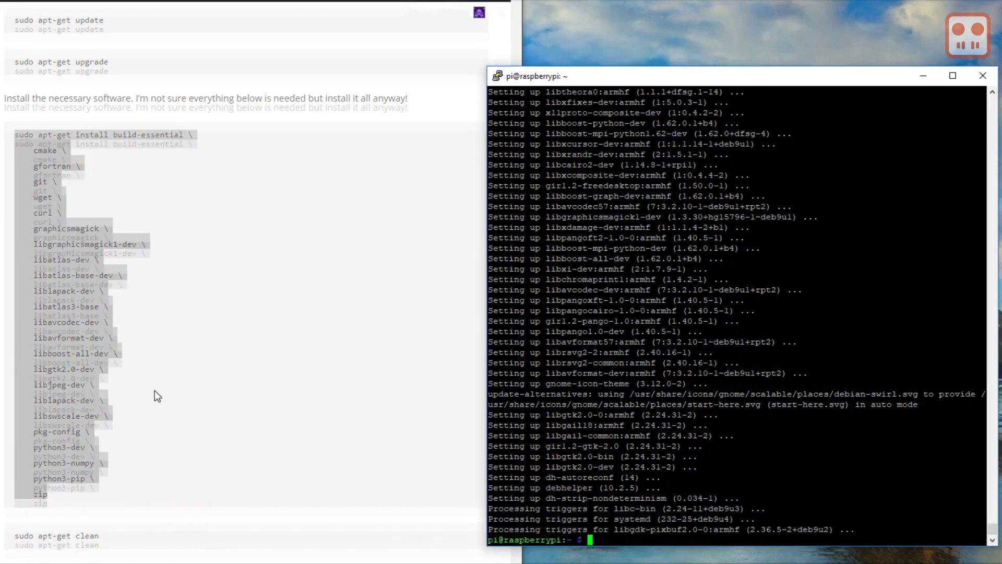
{"action": "scroll", "coordinate": [154, 394], "scroll_direction": "down", "scroll_amount": 5}
Run sudo apt-get clean, then install libopenblas-dev
{"action": "left_click_drag", "start_coordinate": [114, 285], "coordinate": [2, 291]}
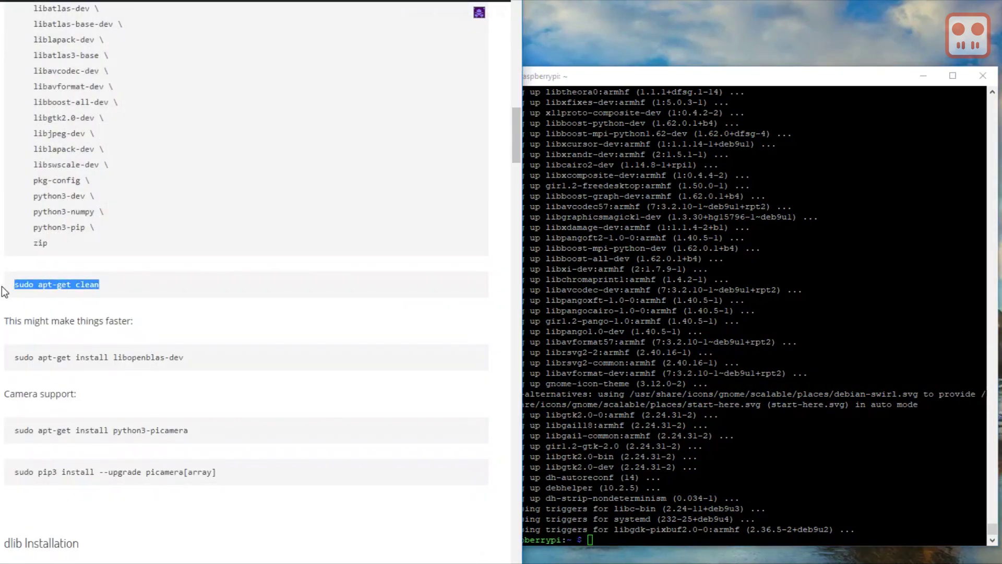
{"action": "right_click", "coordinate": [39, 275]}
{"action": "left_click", "coordinate": [58, 285]}
{"action": "right_click", "coordinate": [629, 546]}
{"action": "key", "text": "Return"}
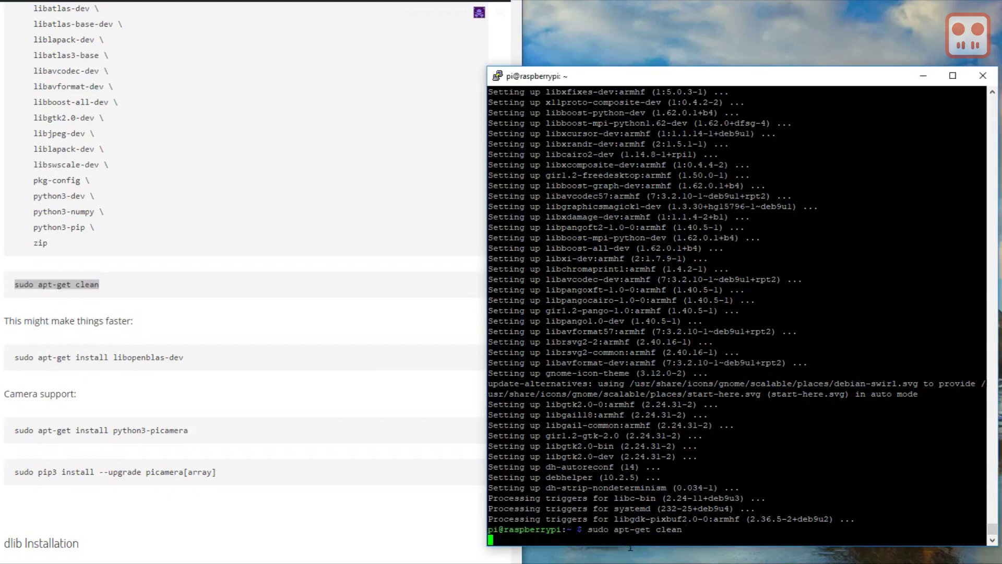
{"action": "left_click_drag", "start_coordinate": [219, 357], "coordinate": [14, 360]}
{"action": "right_click", "coordinate": [16, 358]}
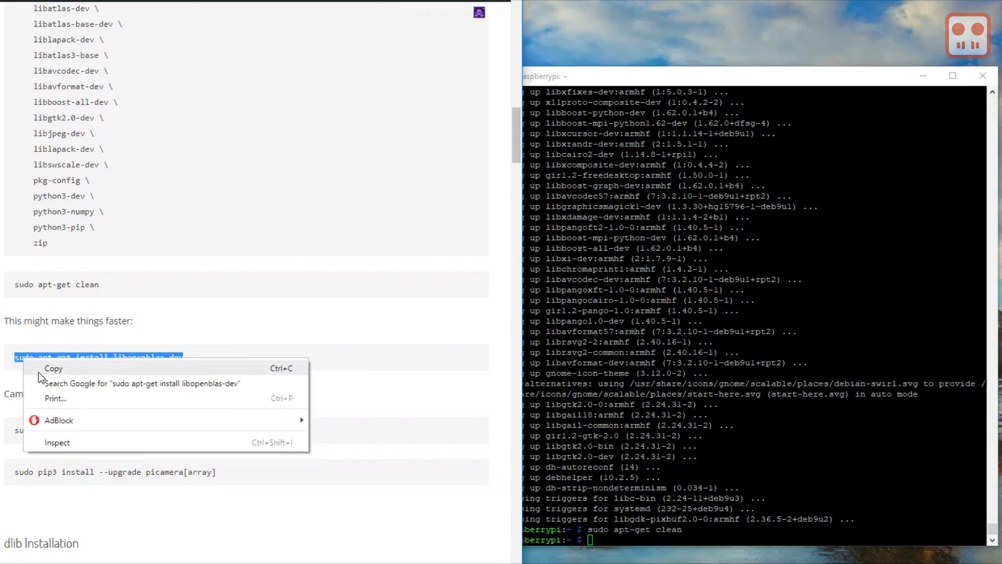
{"action": "left_click", "coordinate": [39, 371]}
{"action": "right_click", "coordinate": [617, 540]}
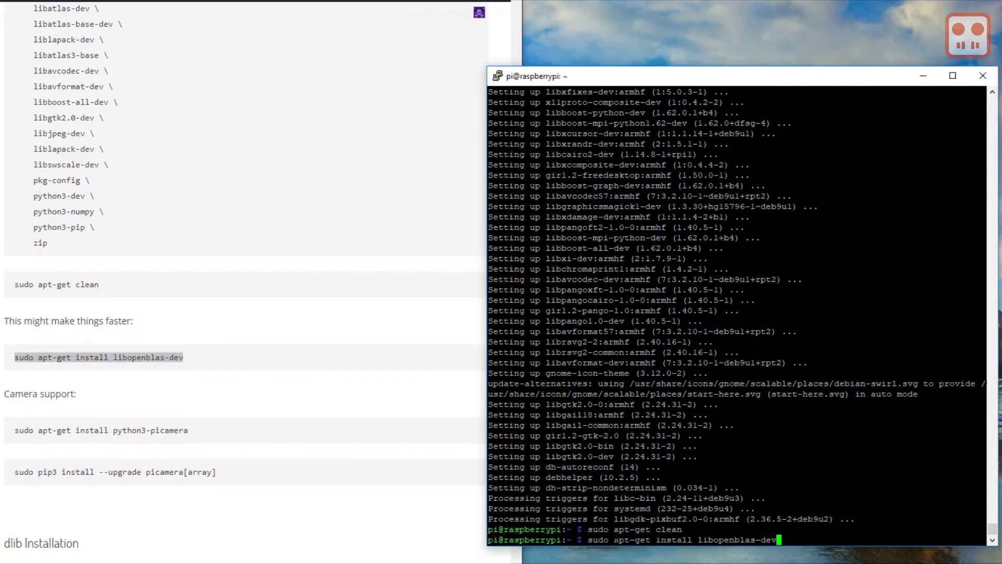
{"action": "key", "text": "Return"}
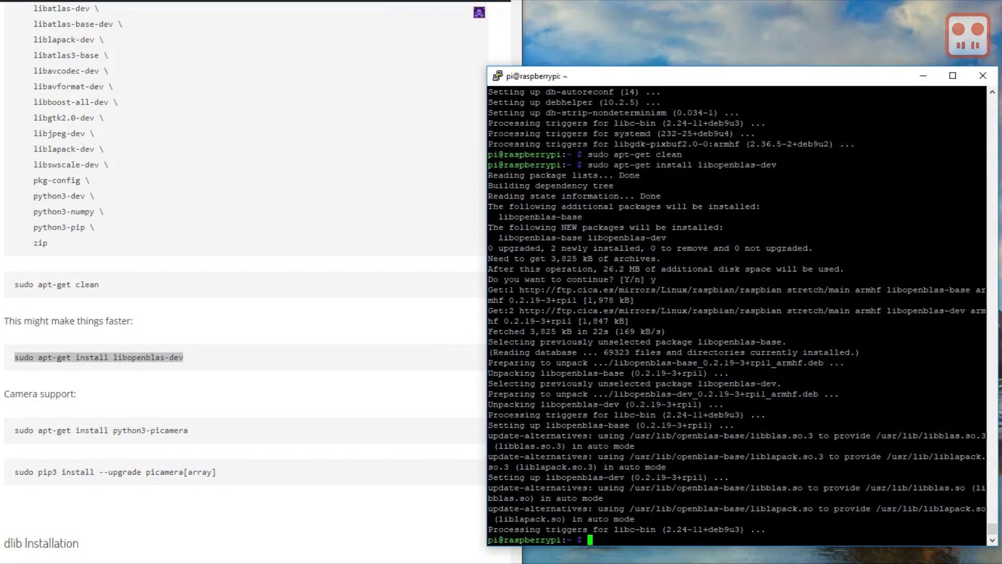
Install python3-picamera, then run pip3 install --upgrade picamera[array]
{"action": "left_click_drag", "start_coordinate": [188, 430], "coordinate": [11, 428]}
{"action": "right_click", "coordinate": [25, 433]}
{"action": "left_click", "coordinate": [37, 441]}
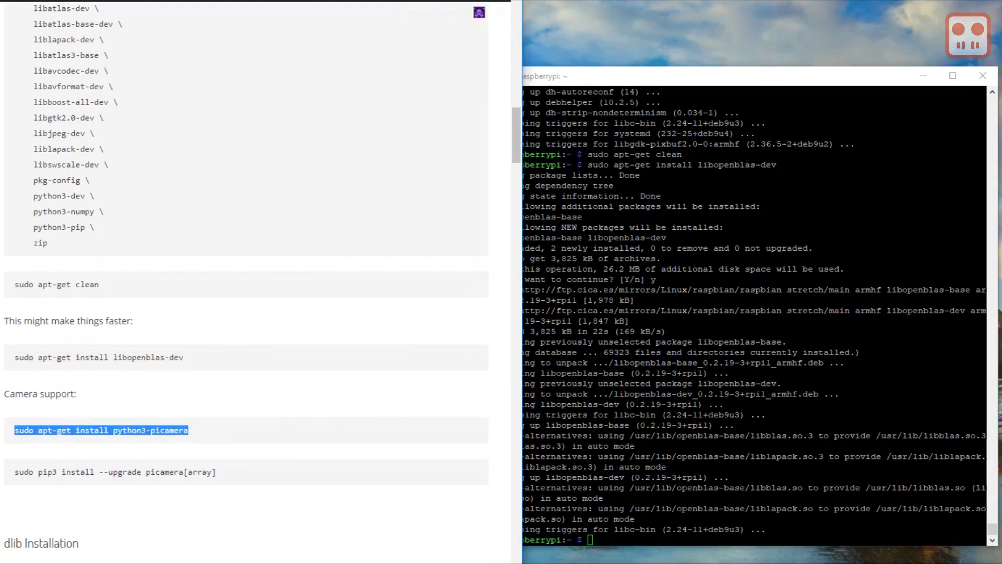
{"action": "key", "text": "alt+Tab"}
{"action": "key", "text": "shift+Insert"}
{"action": "key", "text": "Return"}
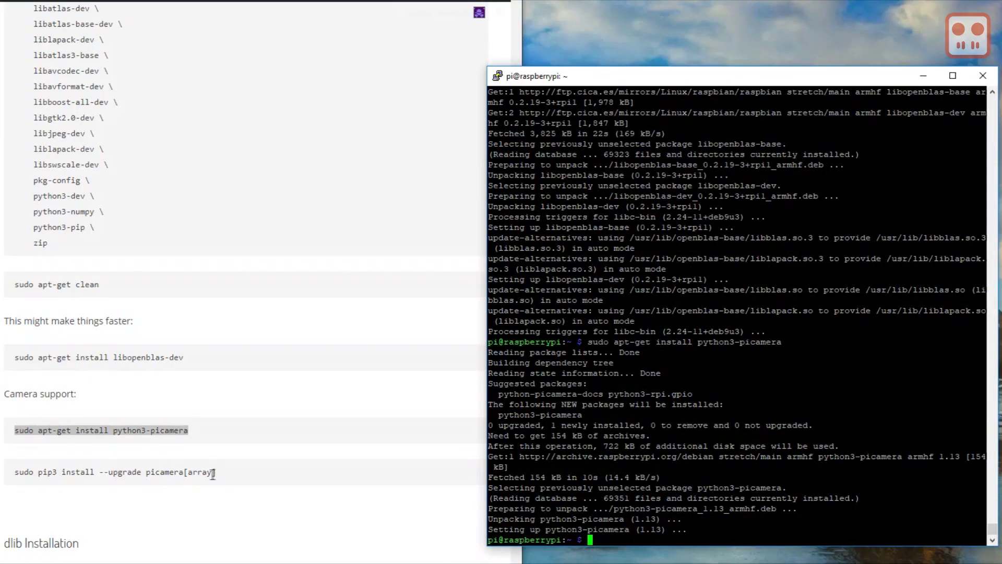
{"action": "left_click_drag", "start_coordinate": [215, 472], "coordinate": [16, 473]}
{"action": "right_click", "coordinate": [31, 472]}
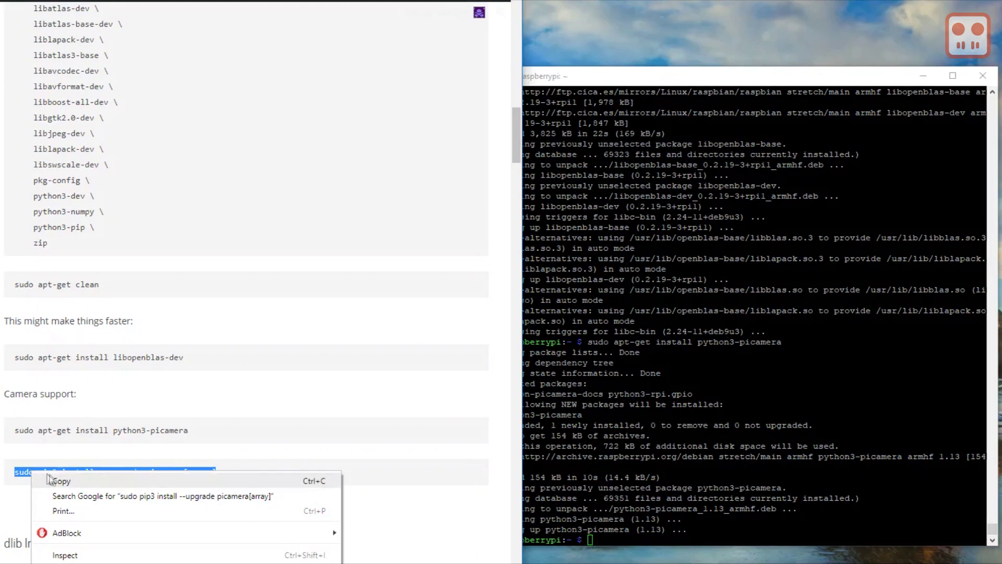
{"action": "left_click", "coordinate": [52, 485]}
{"action": "right_click", "coordinate": [535, 541]}
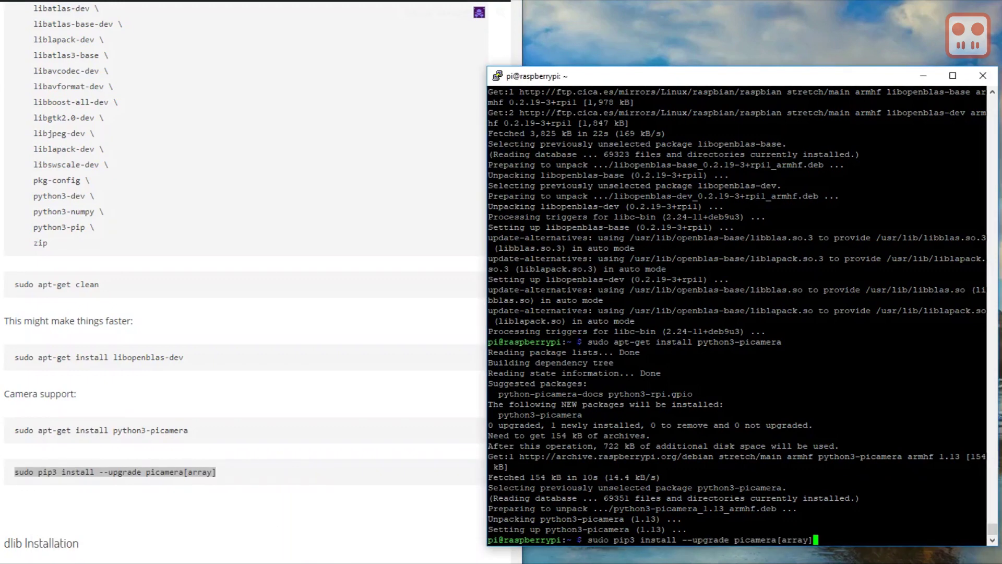
{"action": "key", "text": "Return"}
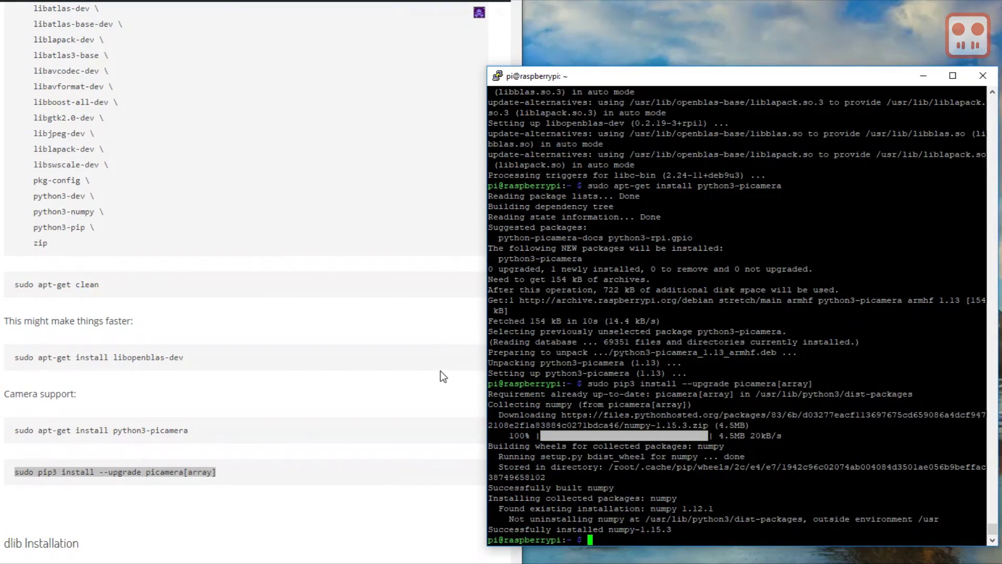
In /etc/dphys-swapfile, comment out CONF_SWAPSIZE, enable CONF_SWAPFACTOR=2, and save the file
{"action": "scroll", "coordinate": [442, 374], "scroll_direction": "down", "scroll_amount": 9}
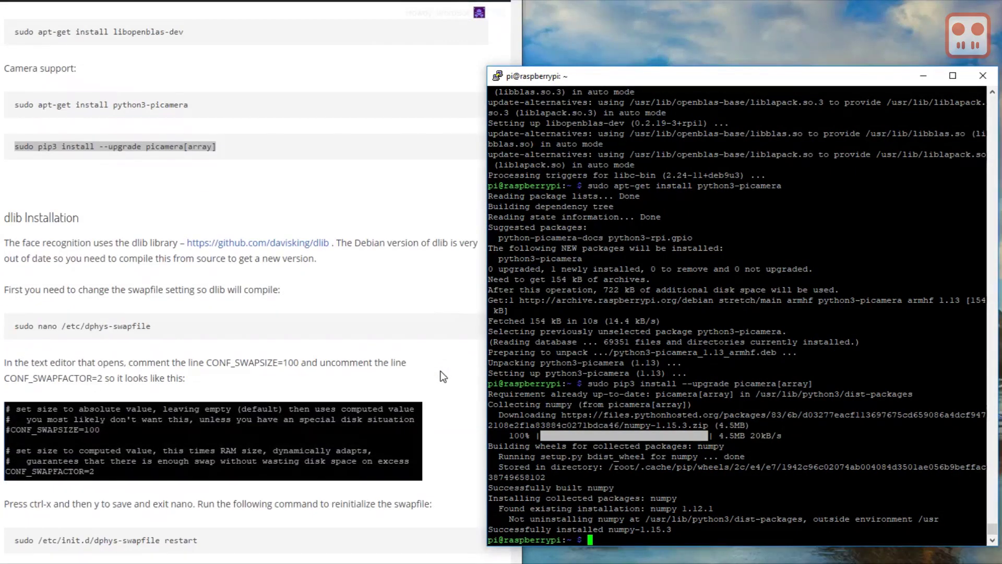
{"action": "scroll", "coordinate": [443, 375], "scroll_direction": "down", "scroll_amount": 1}
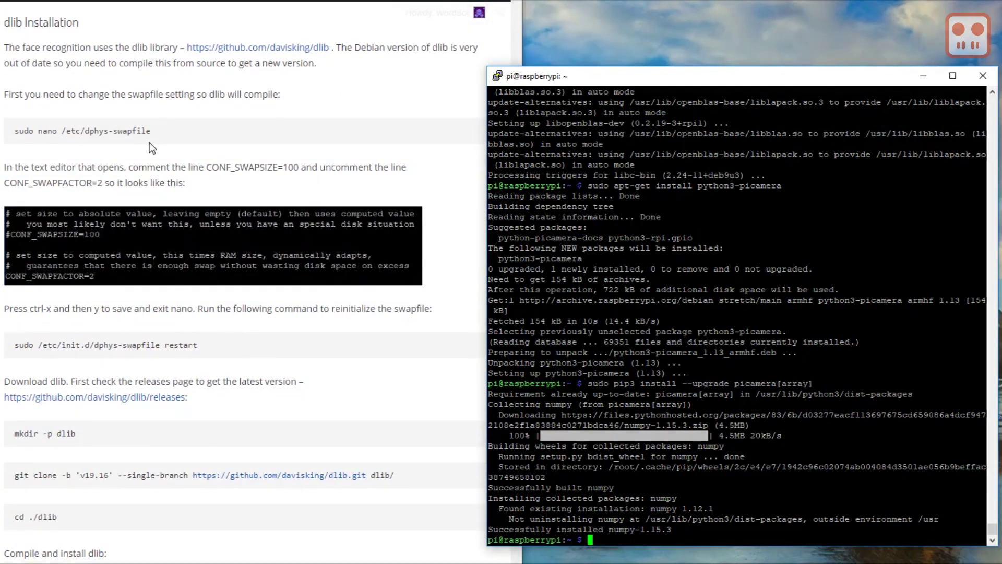
{"action": "scroll", "coordinate": [163, 151], "scroll_direction": "up", "scroll_amount": 1}
{"action": "left_click_drag", "start_coordinate": [160, 196], "coordinate": [1, 207]}
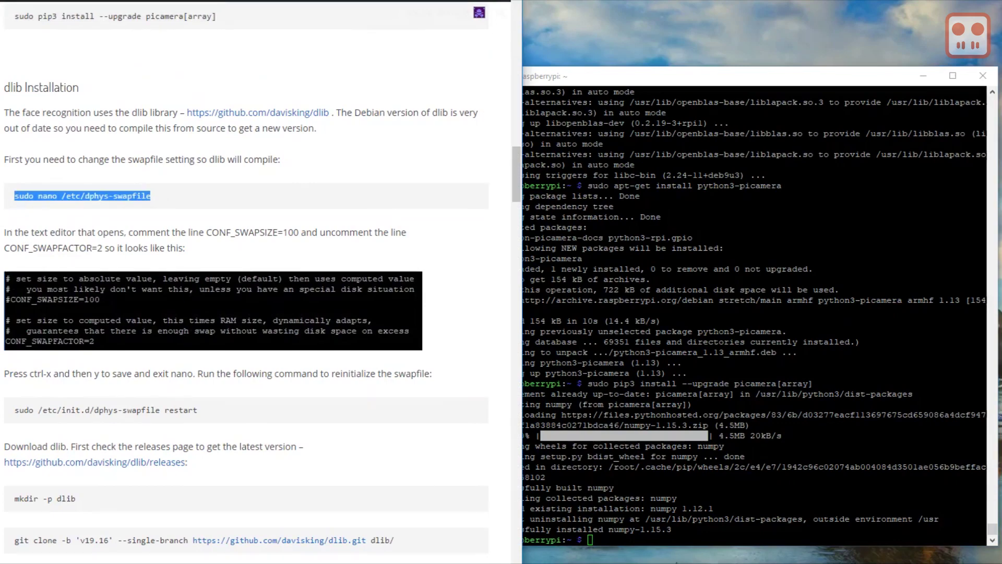
{"action": "key", "text": "alt+Tab"}
{"action": "key", "text": "shift+Insert"}
{"action": "key", "text": "Return"}
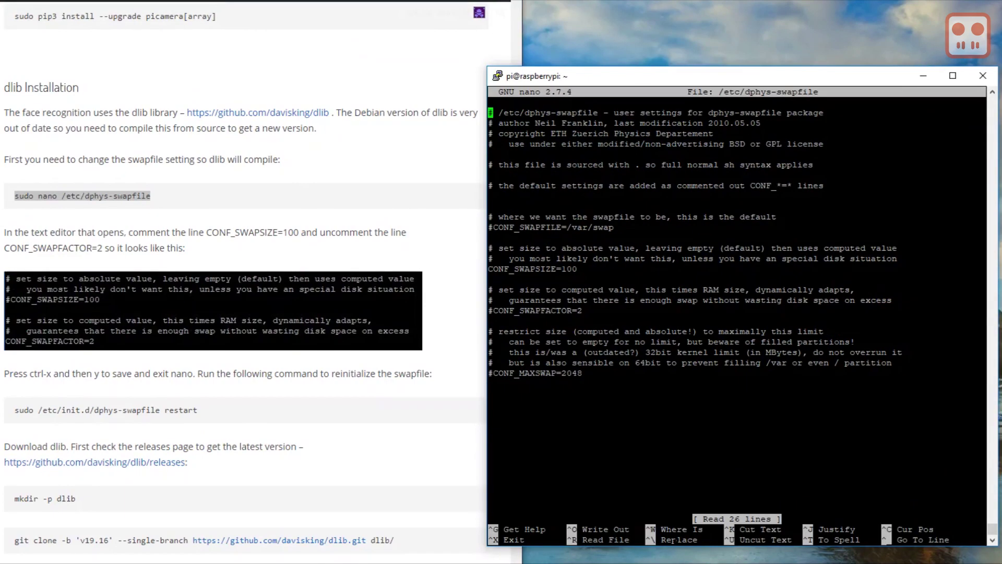
{"action": "key", "text": "Down"}
{"action": "key", "text": "Down"}
{"action": "key", "text": "Down"}
{"action": "key", "text": "Down"}
{"action": "key", "text": "Down"}
{"action": "key", "text": "Down"}
{"action": "key", "text": "Down"}
{"action": "key", "text": "Down"}
{"action": "key", "text": "Down"}
{"action": "key", "text": "Down"}
{"action": "key", "text": "Down"}
{"action": "key", "text": "Down"}
{"action": "key", "text": "Down"}
{"action": "key", "text": "Down"}
{"action": "key", "text": "Down"}
{"action": "type", "text": "#"}
{"action": "key", "text": "Down"}
{"action": "key", "text": "Down"}
{"action": "key", "text": "Down"}
{"action": "key", "text": "Down"}
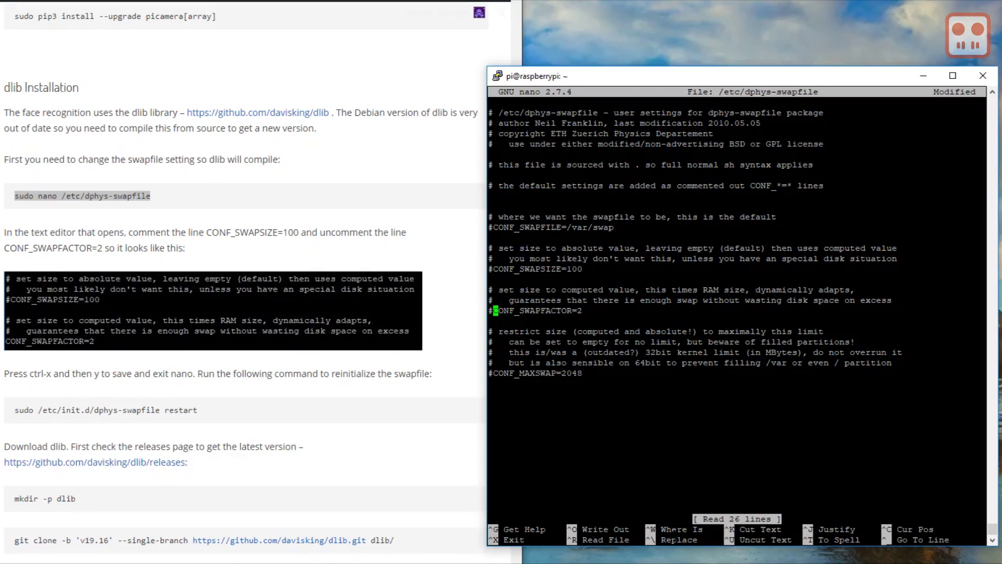
{"action": "key", "text": "BackSpace"}
{"action": "key", "text": "ctrl+x"}
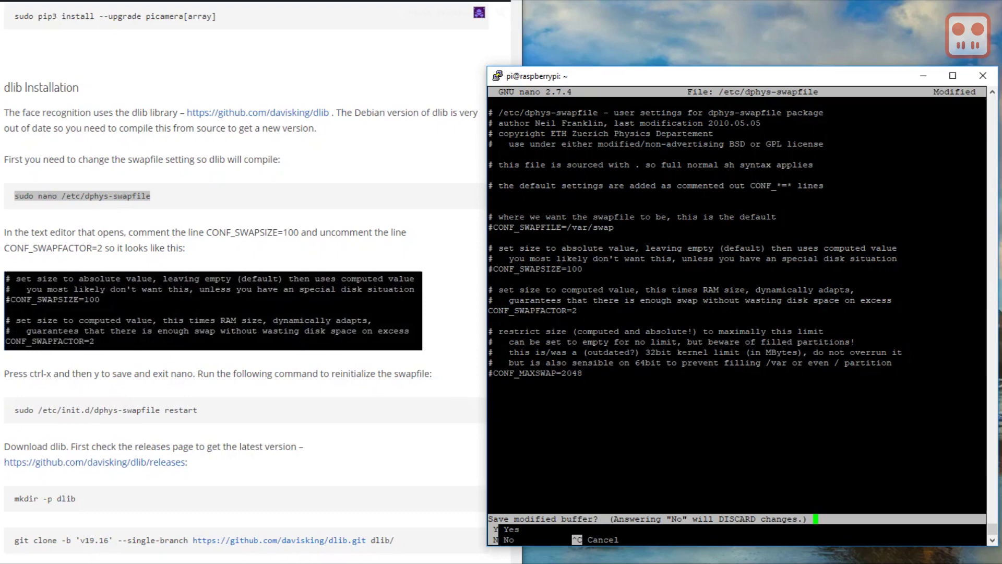
{"action": "key", "text": "y"}
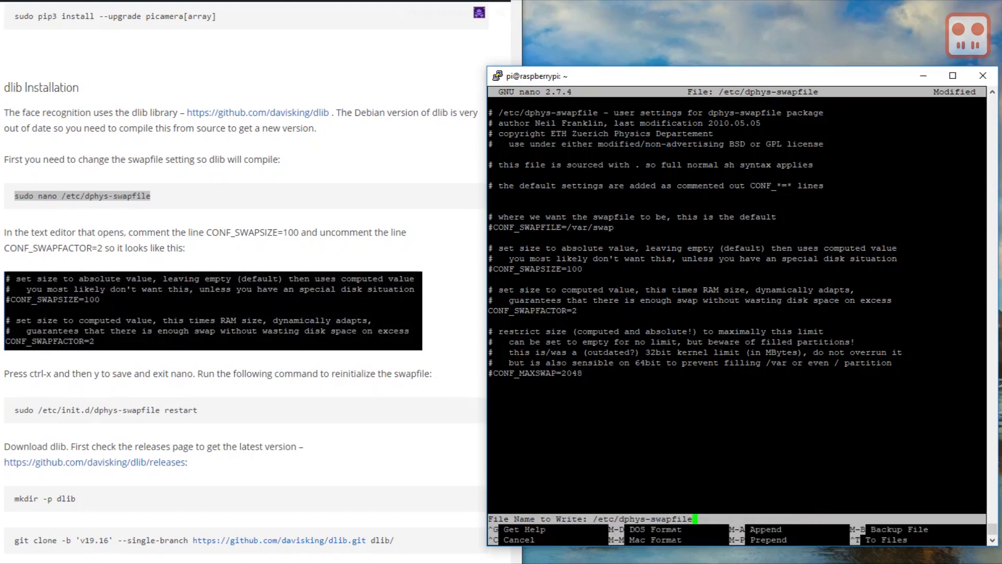
{"action": "key", "text": "Return"}
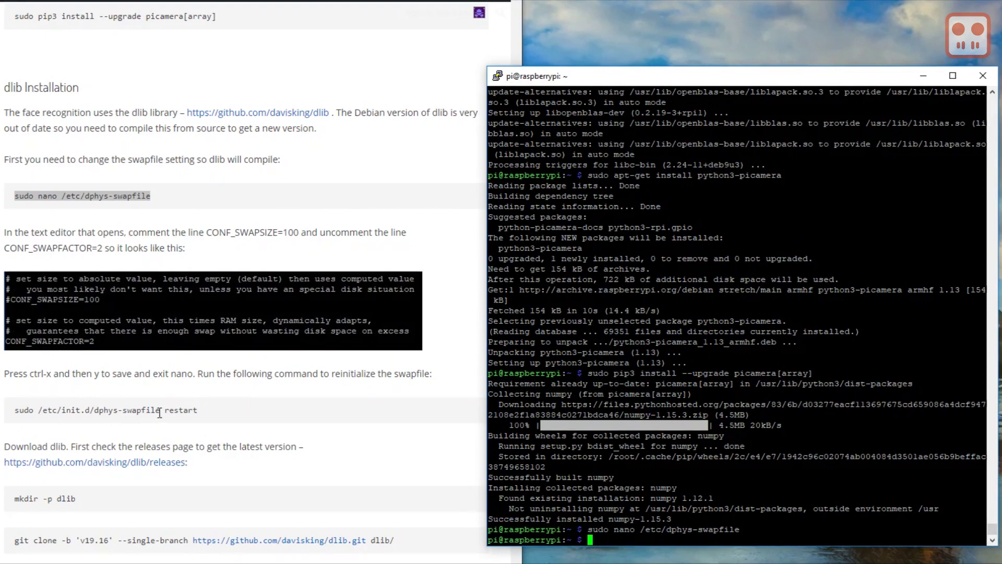
Restart the dphys-swapfile service so the new swap settings take effect
{"action": "left_click_drag", "start_coordinate": [198, 412], "coordinate": [4, 416]}
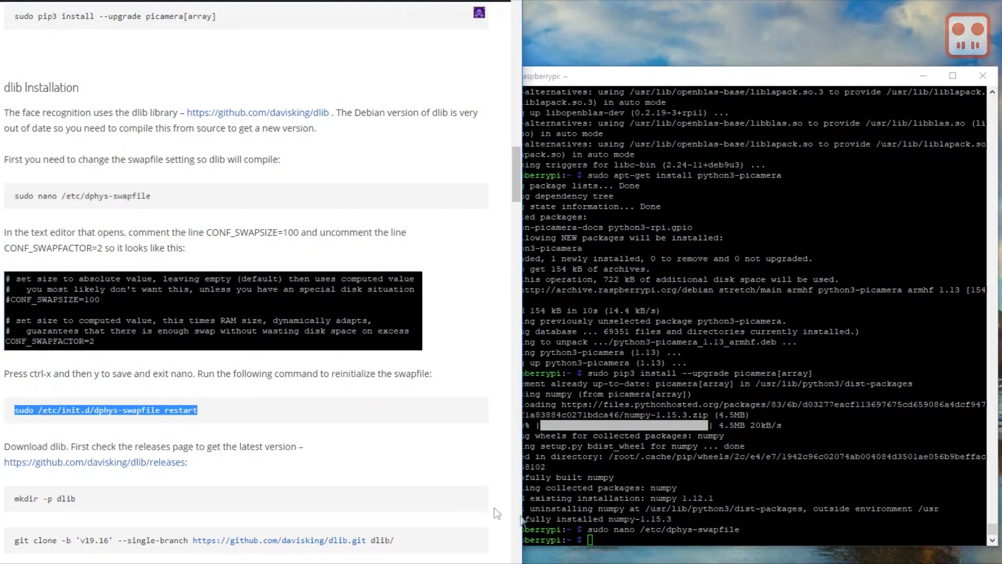
{"action": "key", "text": "alt+Tab"}
{"action": "key", "text": "shift+Insert"}
{"action": "key", "text": "Return"}
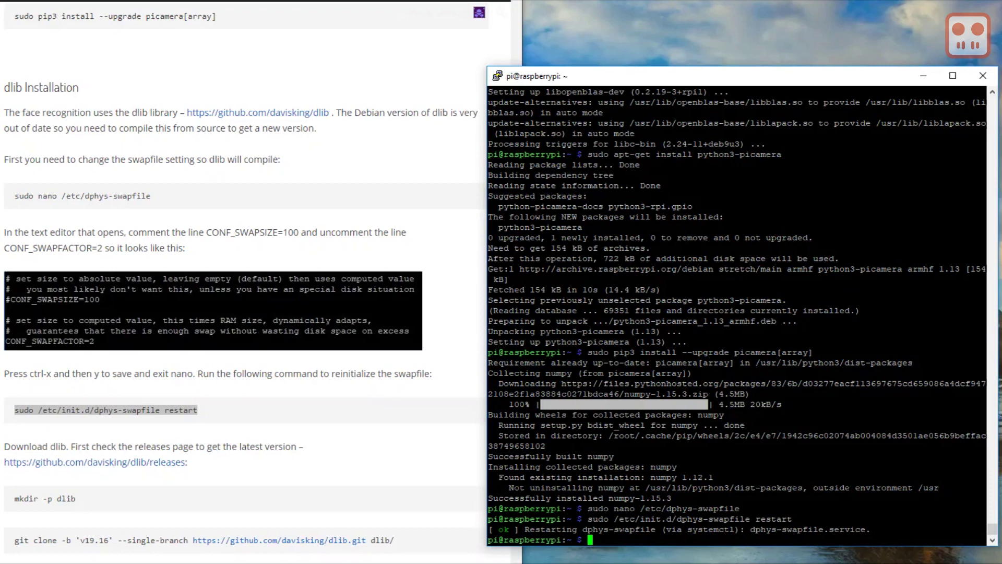
{"action": "scroll", "coordinate": [256, 531], "scroll_direction": "down", "scroll_amount": 4}
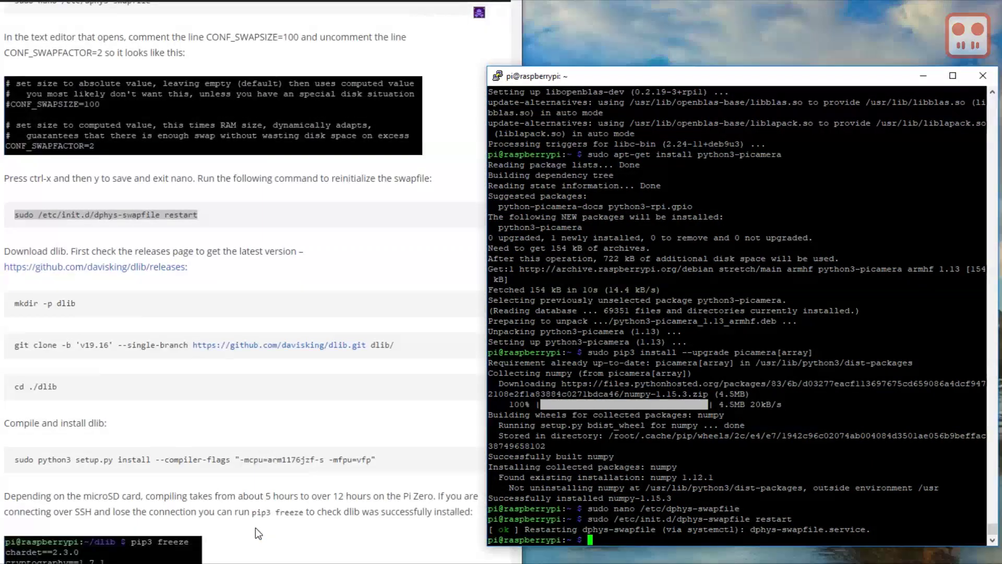
Create a dlib folder with mkdir -p dlib and git clone dlib v19.16 into it
{"action": "left_click", "coordinate": [77, 303]}
{"action": "left_click_drag", "start_coordinate": [77, 305], "coordinate": [5, 304]}
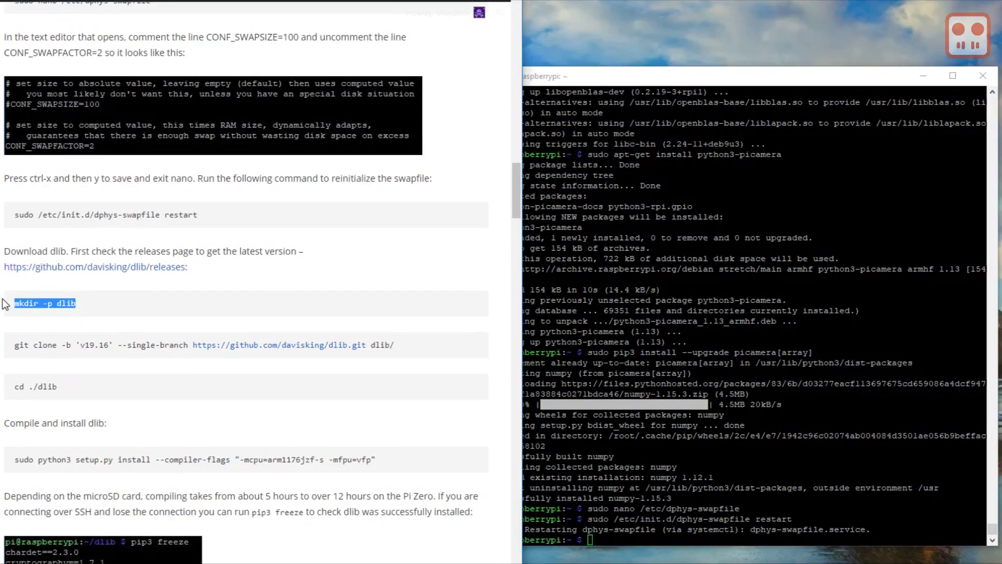
{"action": "key", "text": "ctrl+c"}
{"action": "left_click", "coordinate": [548, 460]}
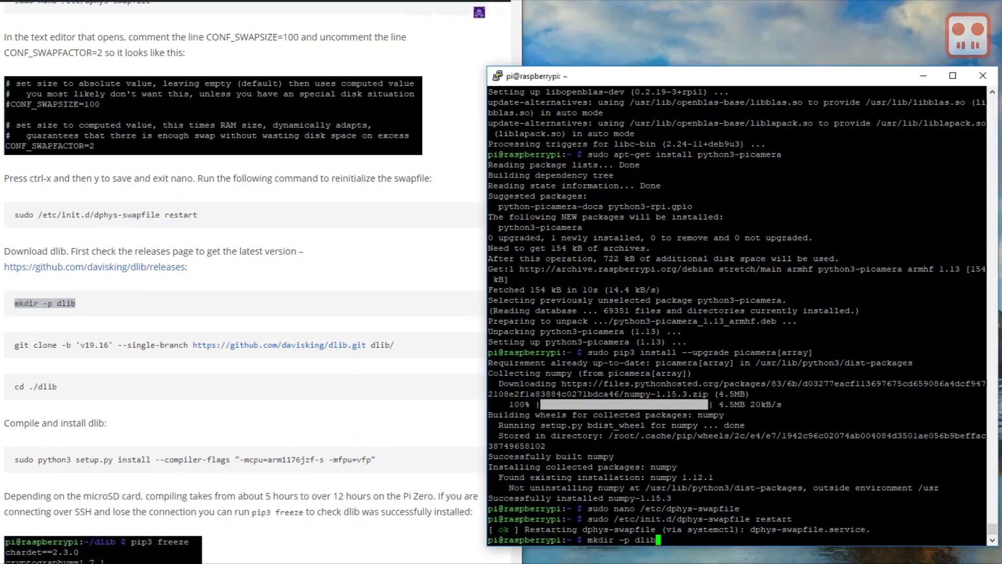
{"action": "right_click", "coordinate": [548, 459]}
{"action": "key", "text": "Return"}
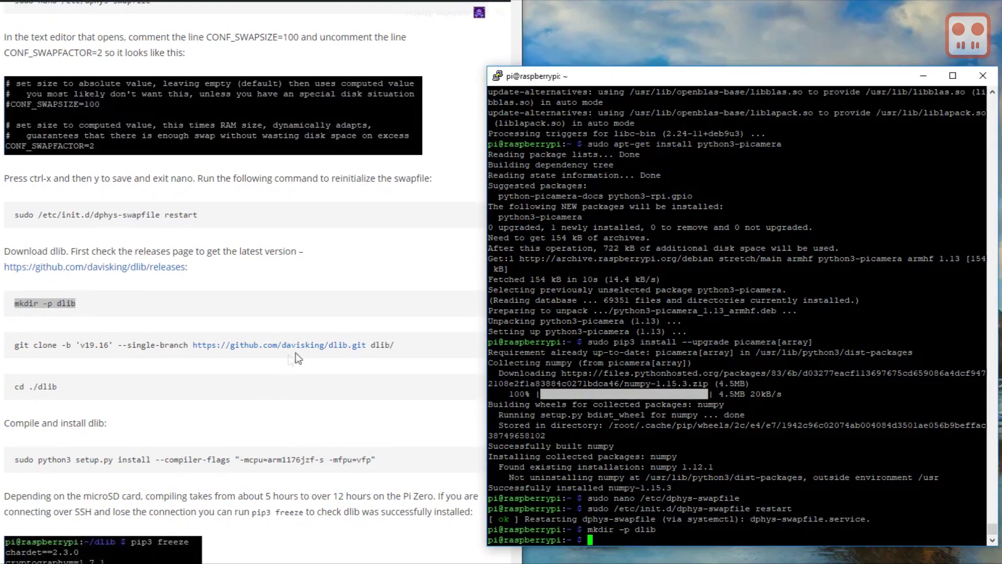
{"action": "left_click_drag", "start_coordinate": [397, 344], "coordinate": [4, 346]}
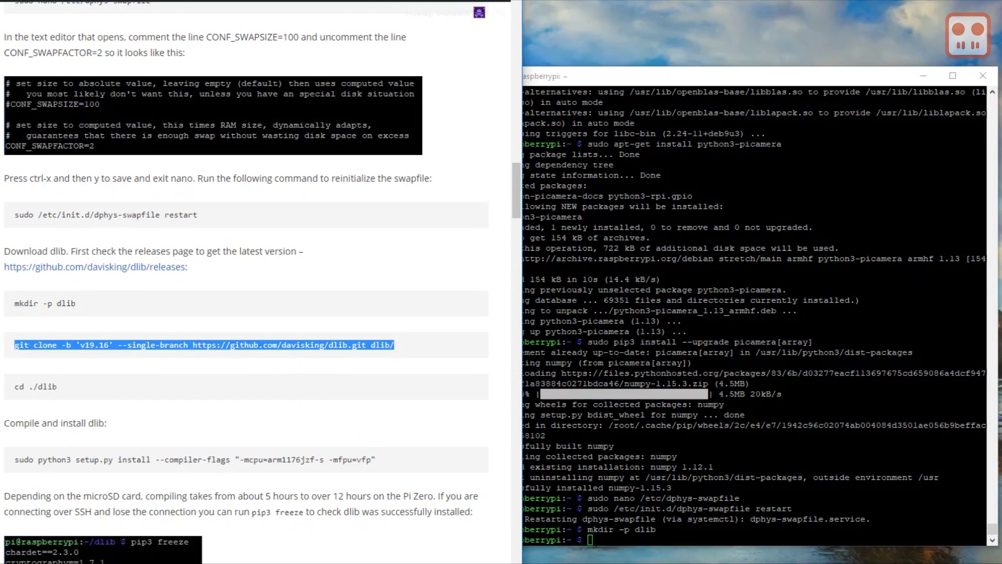
{"action": "right_click", "coordinate": [577, 538]}
{"action": "key", "text": "Return"}
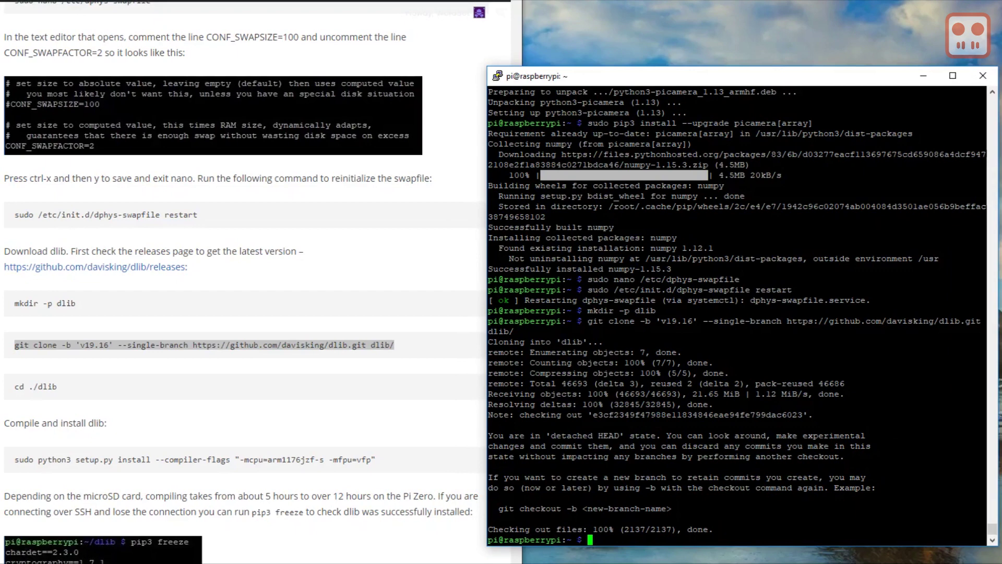
Move into ./dlib and start building it with sudo python3 setup.py install
{"action": "left_click_drag", "start_coordinate": [66, 389], "coordinate": [14, 400]}
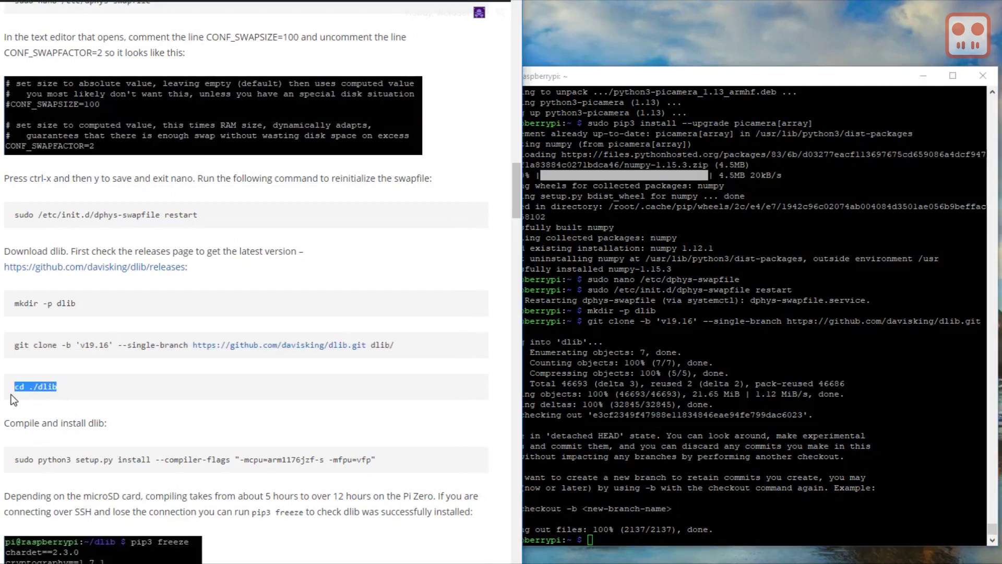
{"action": "right_click", "coordinate": [22, 386]}
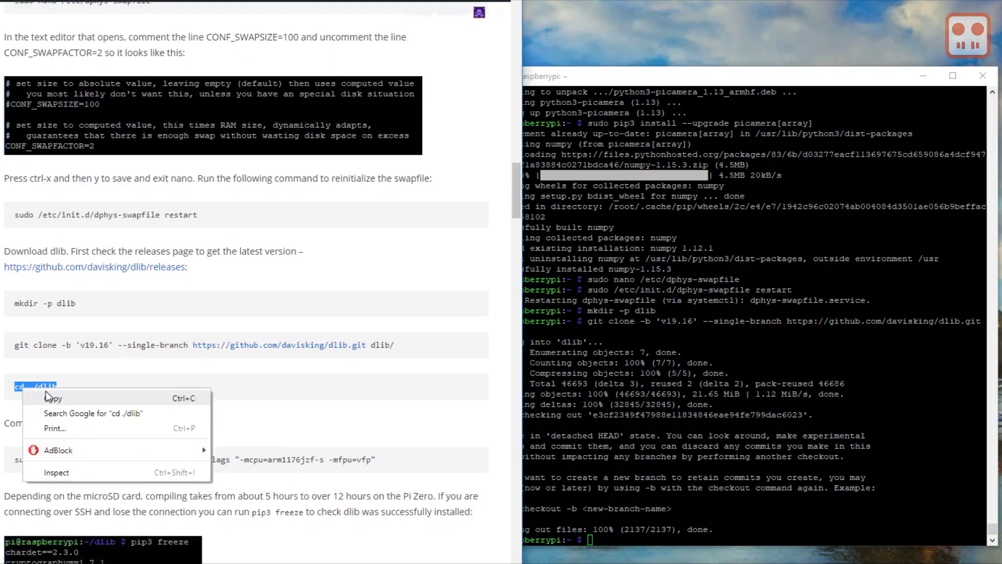
{"action": "left_click", "coordinate": [47, 397]}
{"action": "right_click", "coordinate": [658, 548]}
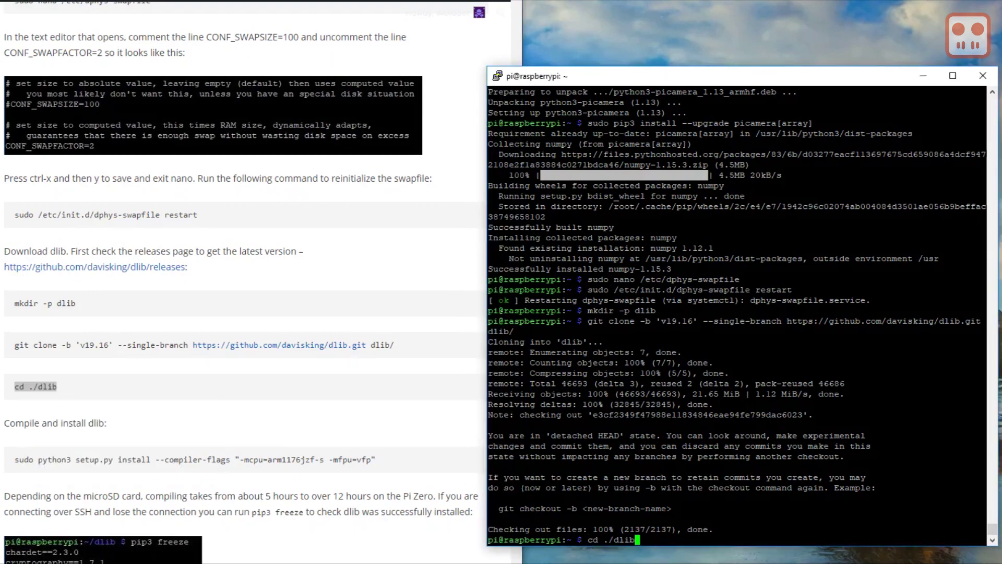
{"action": "key", "text": "Return"}
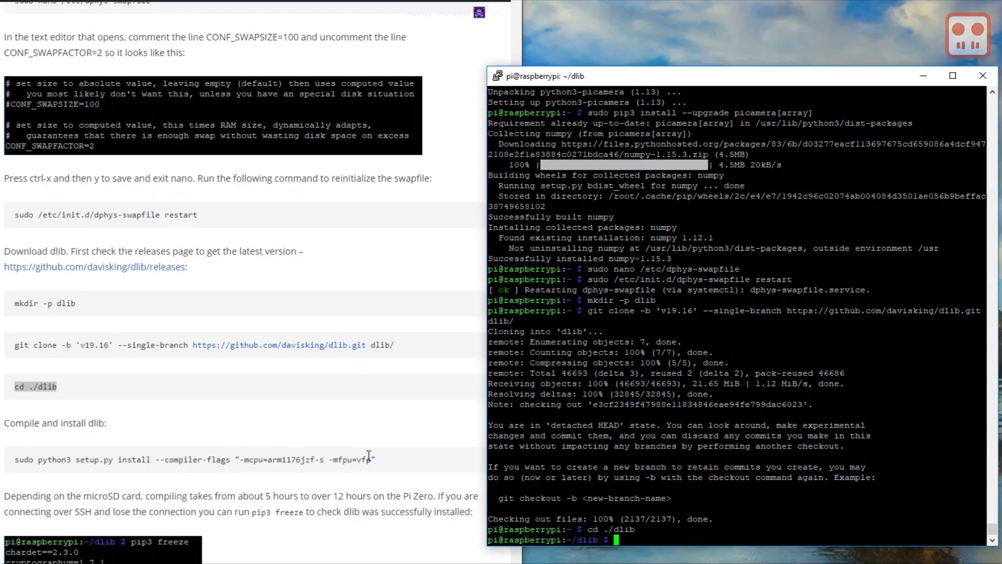
{"action": "left_click_drag", "start_coordinate": [374, 459], "coordinate": [15, 463]}
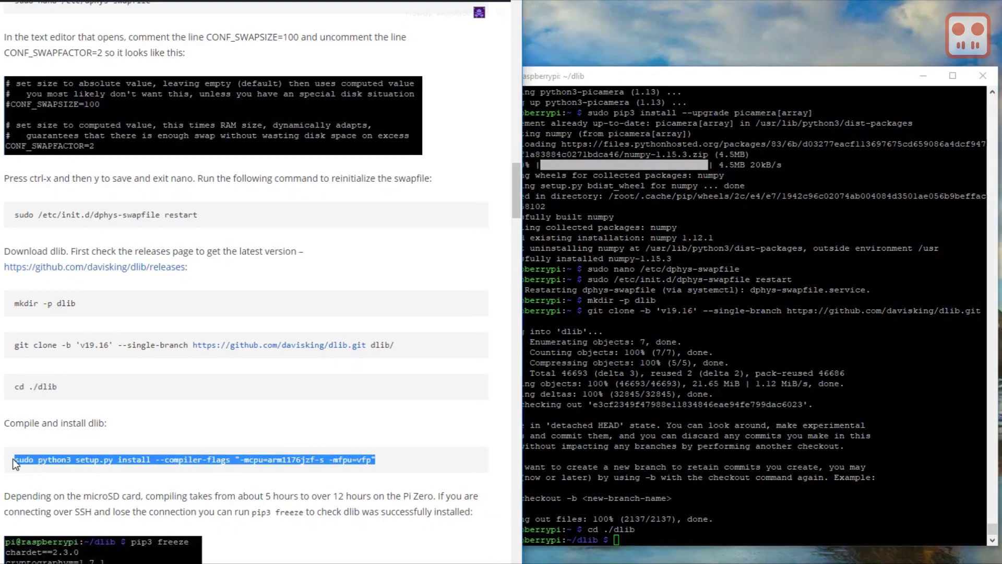
{"action": "right_click", "coordinate": [45, 461]}
{"action": "left_click", "coordinate": [46, 465]}
{"action": "key", "text": "alt+Tab"}
{"action": "key", "text": "shift+Insert"}
{"action": "key", "text": "Return"}
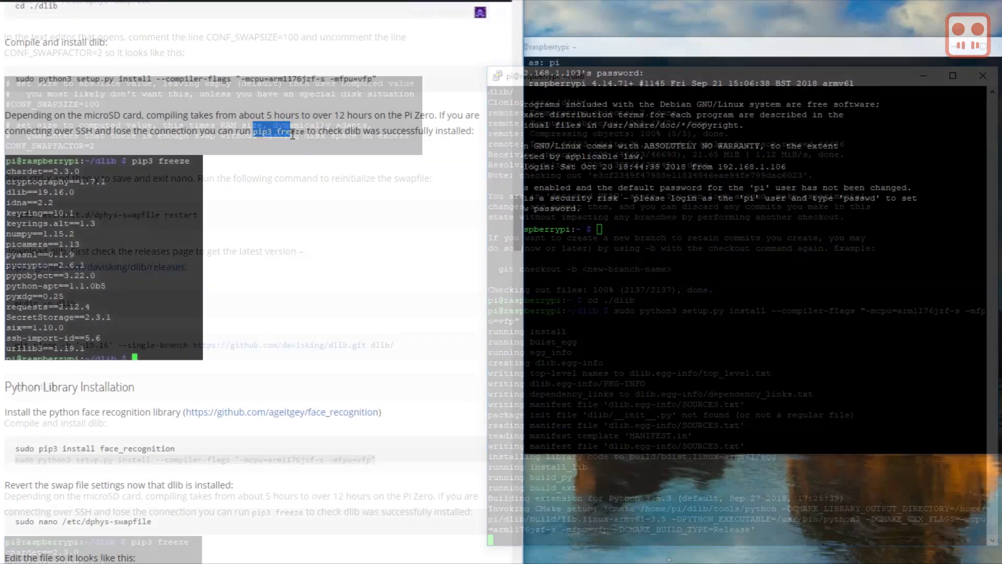
Run pip3 freeze to confirm dlib 19.16.0 is installed
{"action": "key", "text": "alt+Tab"}
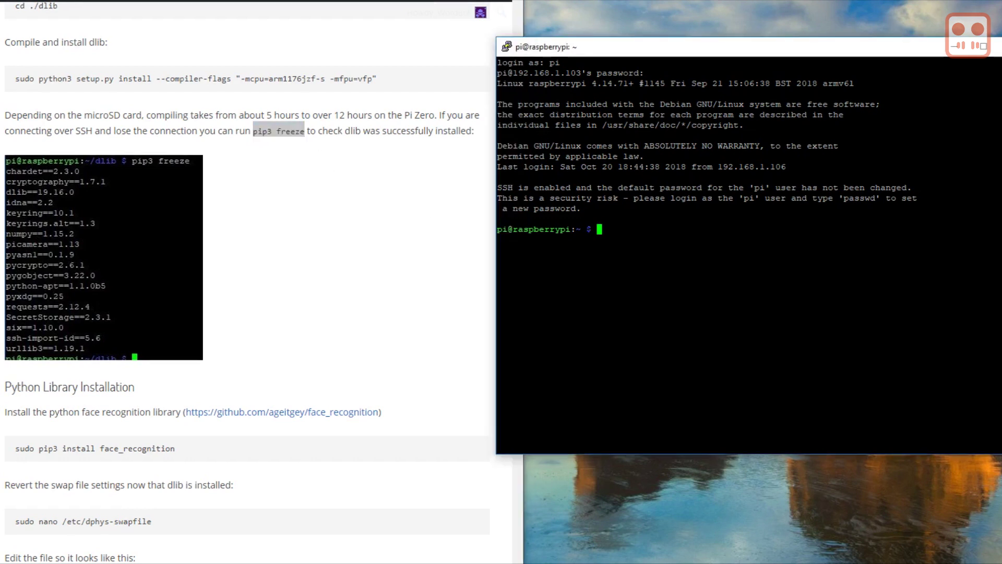
{"action": "key", "text": "shift+Insert"}
{"action": "key", "text": "Return"}
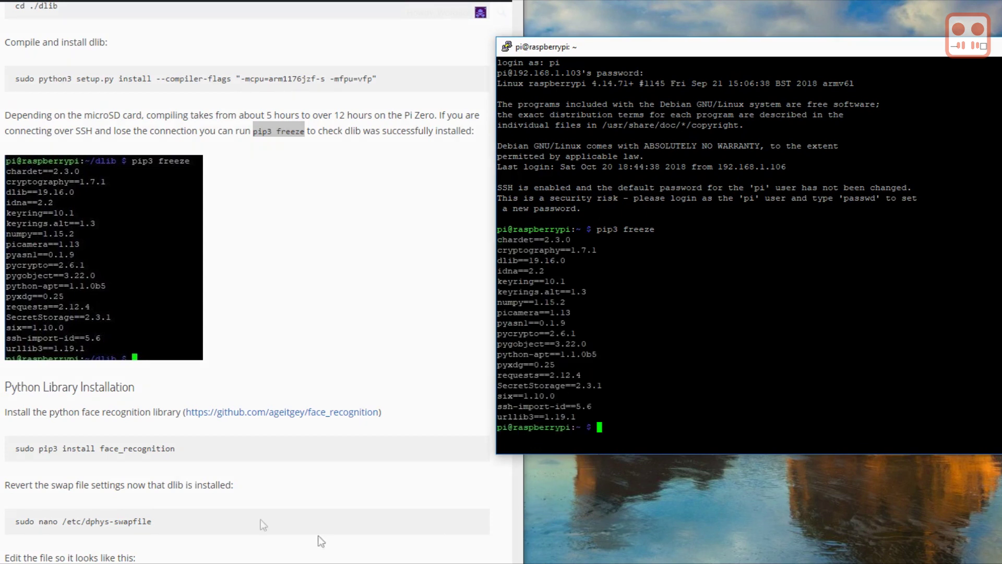
Install the face_recognition library with sudo pip3 install face_recognition
{"action": "triple_click", "coordinate": [104, 448]}
{"action": "right_click", "coordinate": [731, 438]}
{"action": "key", "text": "Return"}
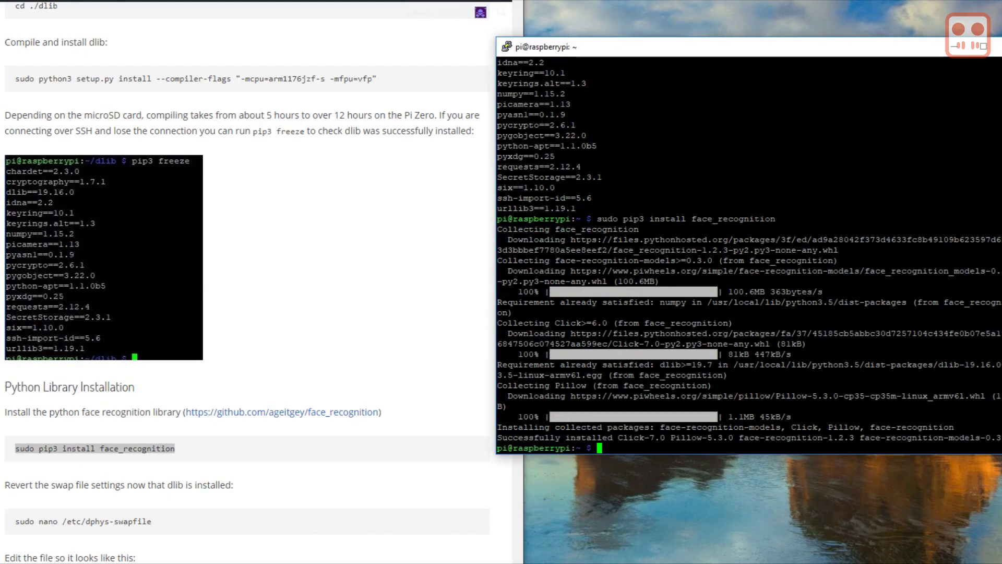
In /etc/dphys-swapfile, uncomment CONF_SWAPSIZE=100, comment out CONF_SWAPFACTOR=2, and save
{"action": "scroll", "coordinate": [240, 366], "scroll_direction": "down", "scroll_amount": 3}
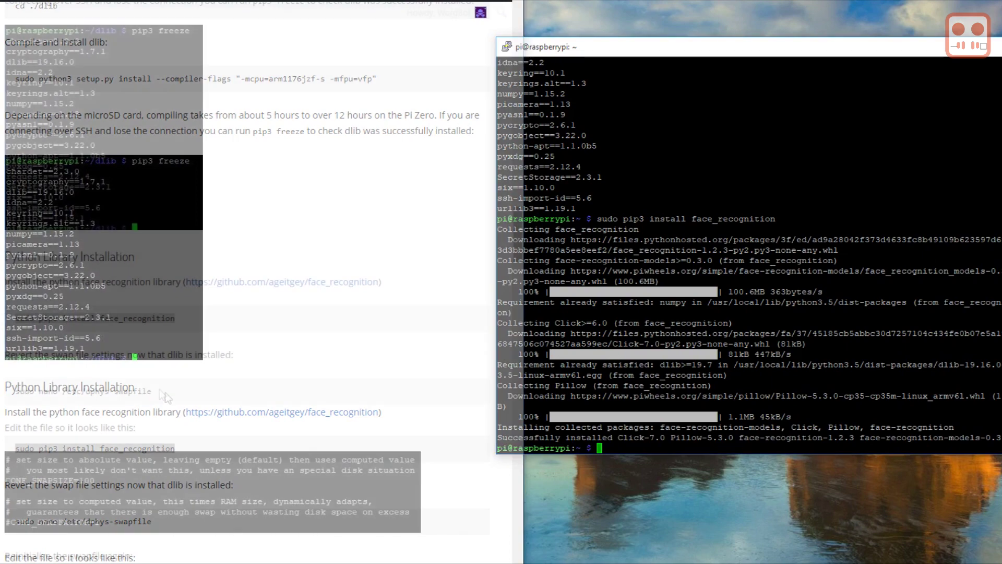
{"action": "triple_click", "coordinate": [83, 391]}
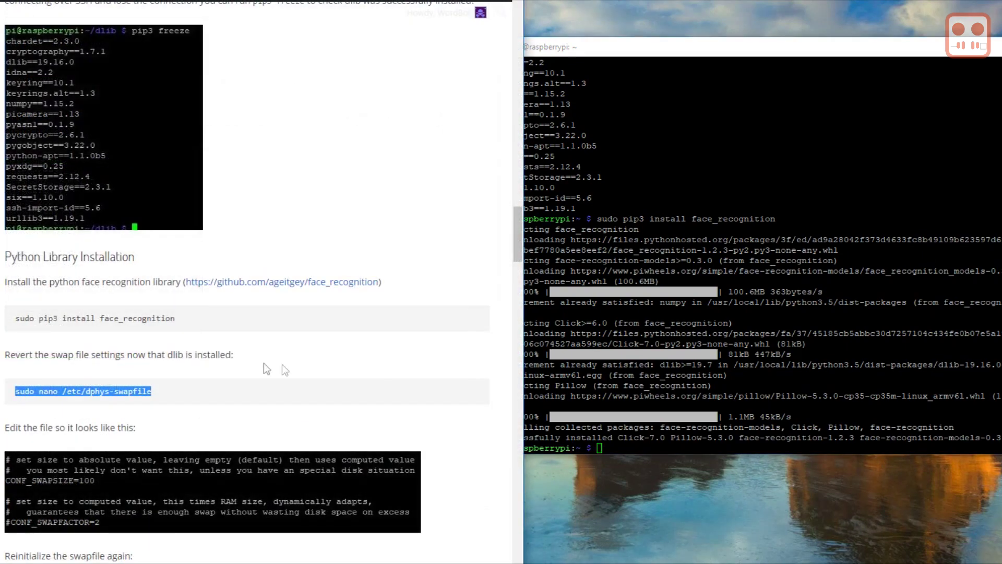
{"action": "right_click", "coordinate": [708, 358]}
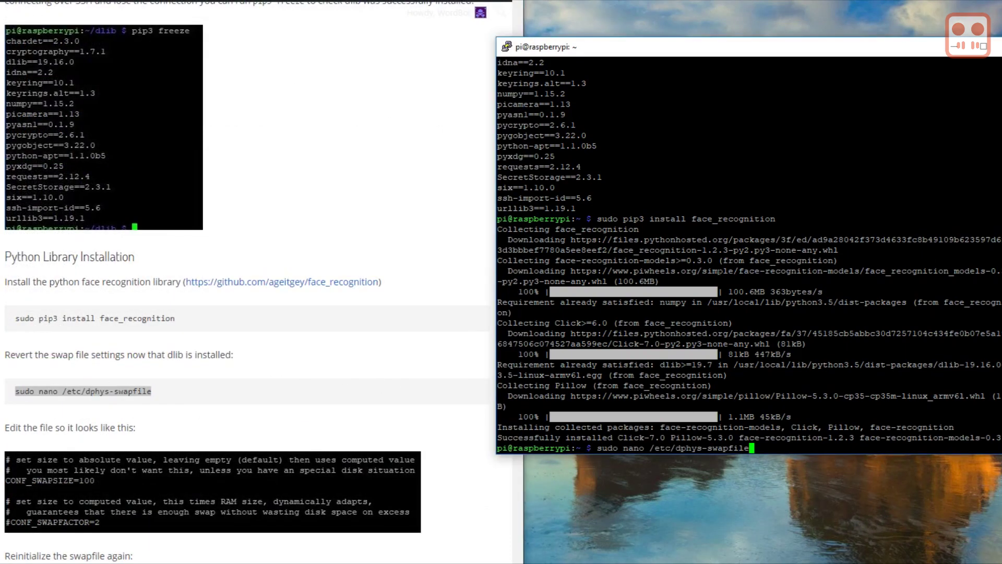
{"action": "key", "text": "Return"}
{"action": "key", "text": "Down"}
{"action": "key", "text": "Down"}
{"action": "key", "text": "Down"}
{"action": "key", "text": "Down"}
{"action": "key", "text": "Down"}
{"action": "key", "text": "Down"}
{"action": "key", "text": "Down"}
{"action": "key", "text": "Down"}
{"action": "key", "text": "Down"}
{"action": "key", "text": "Down"}
{"action": "key", "text": "Down"}
{"action": "key", "text": "Down"}
{"action": "key", "text": "Down"}
{"action": "key", "text": "Down"}
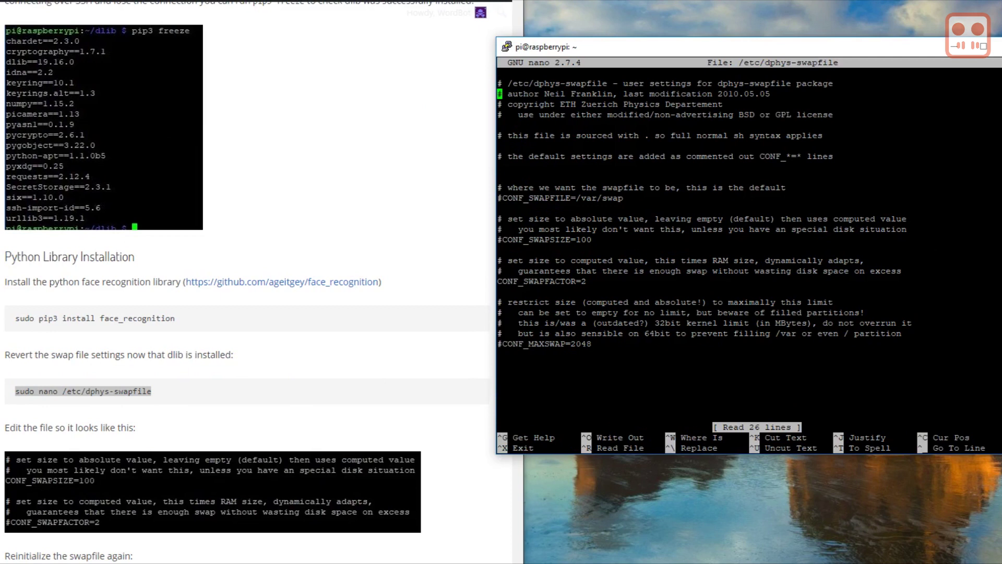
{"action": "key", "text": "Down"}
{"action": "key", "text": "Delete"}
{"action": "key", "text": "Down"}
{"action": "key", "text": "Down"}
{"action": "key", "text": "Down"}
{"action": "key", "text": "Down"}
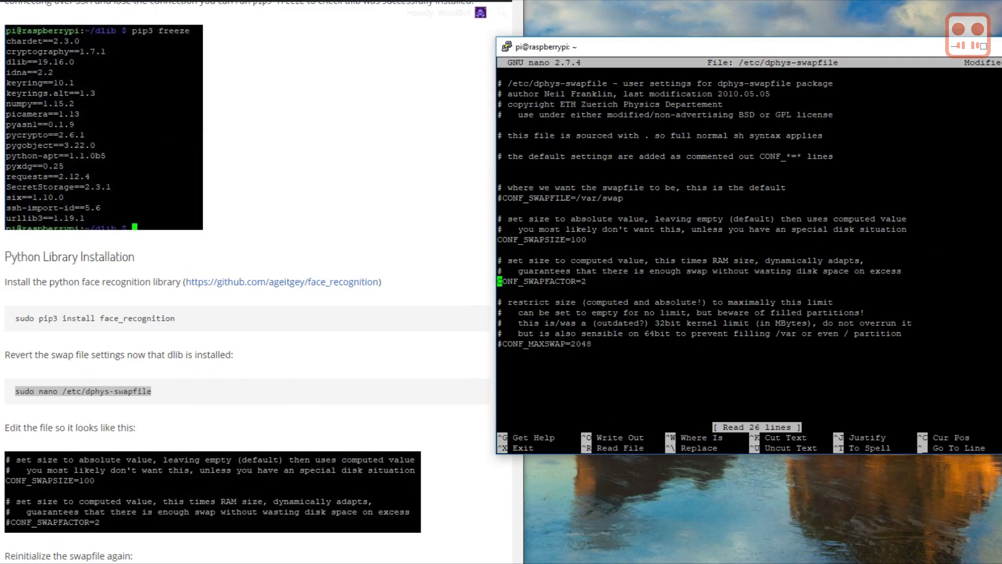
{"action": "type", "text": "#"}
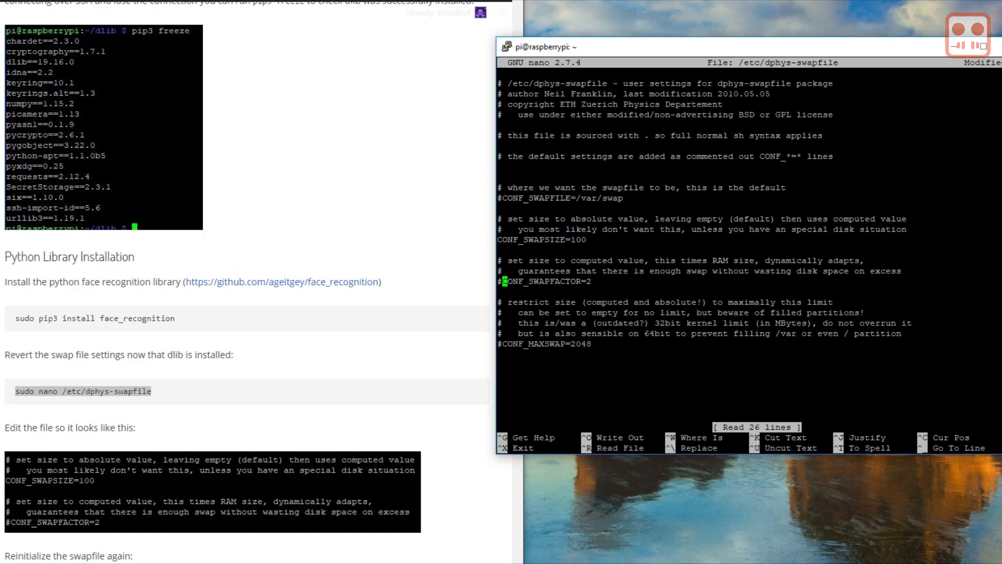
{"action": "key", "text": "ctrl+x"}
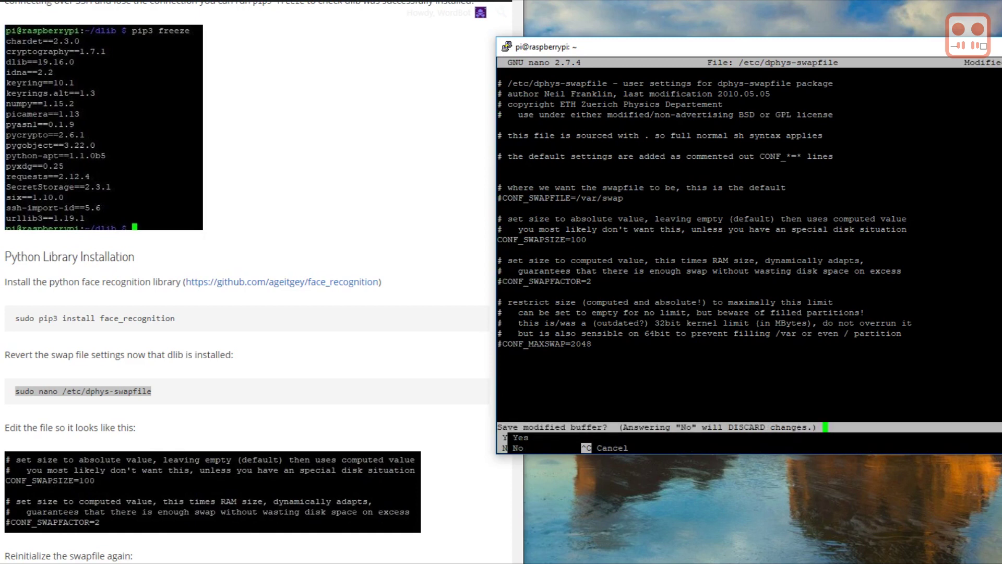
{"action": "key", "text": "y"}
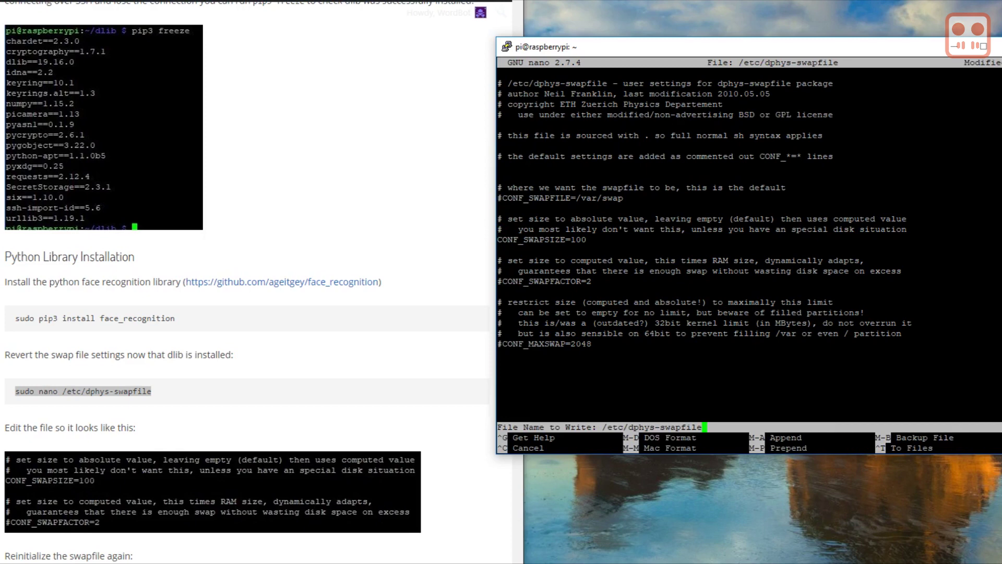
{"action": "key", "text": "Return"}
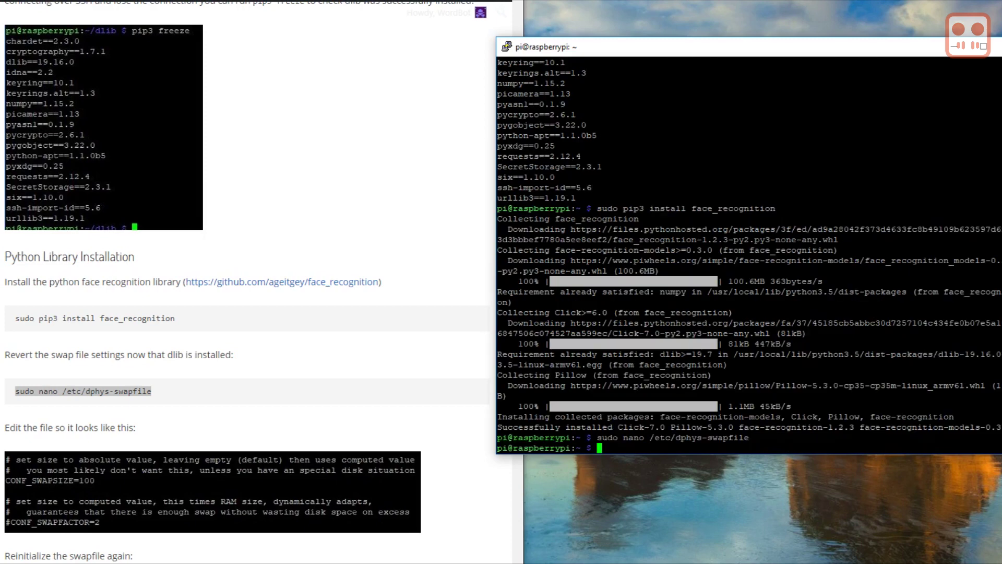
Restart the dphys-swapfile service to apply the reverted swap size
{"action": "scroll", "coordinate": [159, 548], "scroll_direction": "down", "scroll_amount": 4}
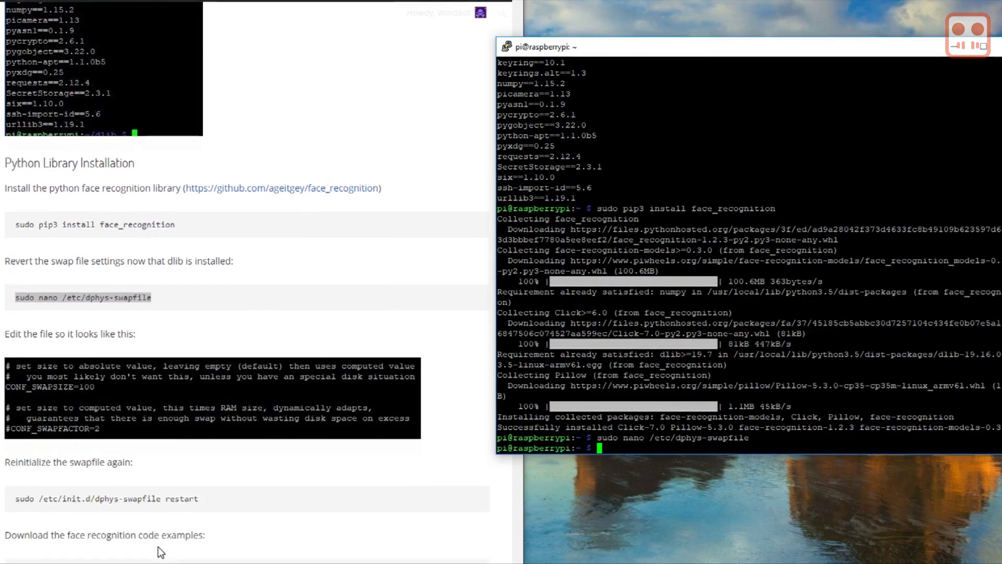
{"action": "left_click_drag", "start_coordinate": [209, 399], "coordinate": [15, 402]}
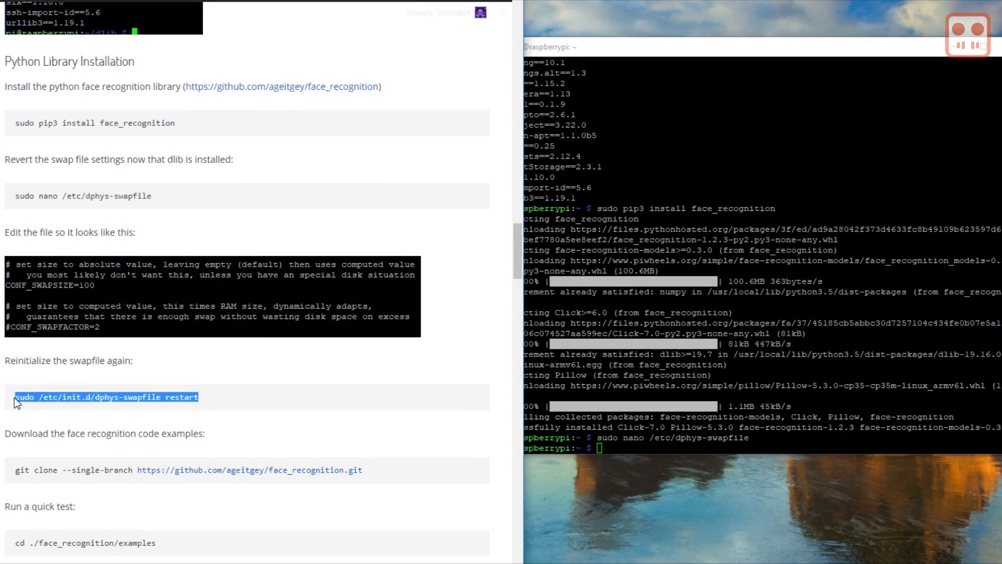
{"action": "key", "text": "ctrl+c"}
{"action": "key", "text": "alt+Tab"}
{"action": "key", "text": "shift+Insert"}
{"action": "key", "text": "Return"}
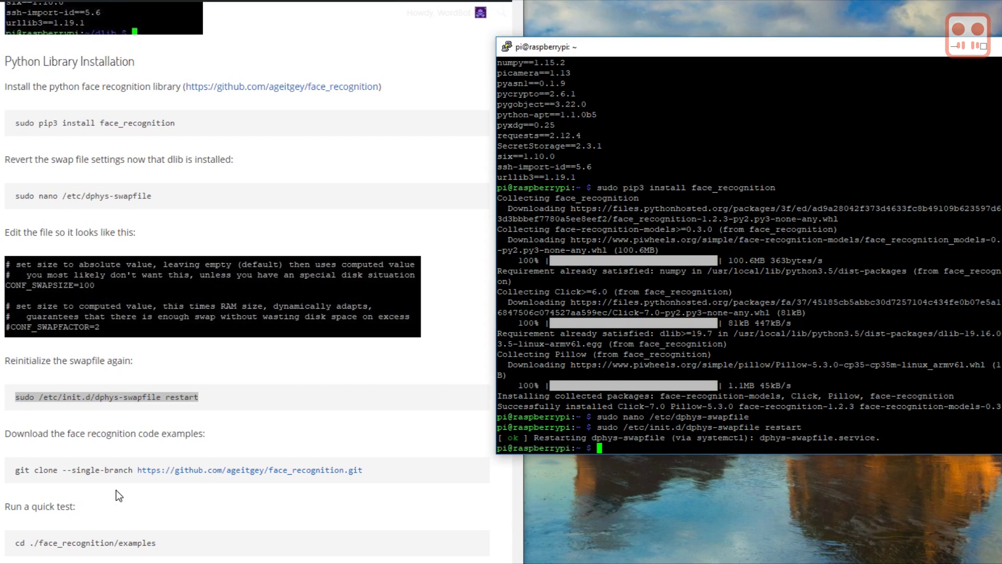
Clone the face_recognition repository onto the Pi with git clone
{"action": "left_click", "coordinate": [375, 483]}
{"action": "left_click_drag", "start_coordinate": [375, 482], "coordinate": [10, 481]}
{"action": "key", "text": "ctrl+c"}
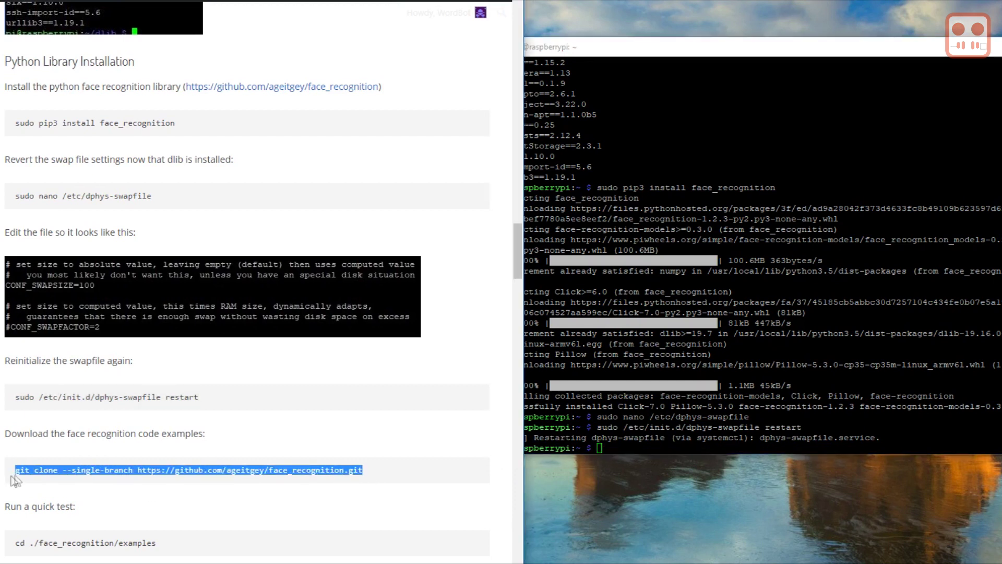
{"action": "right_click", "coordinate": [601, 366]}
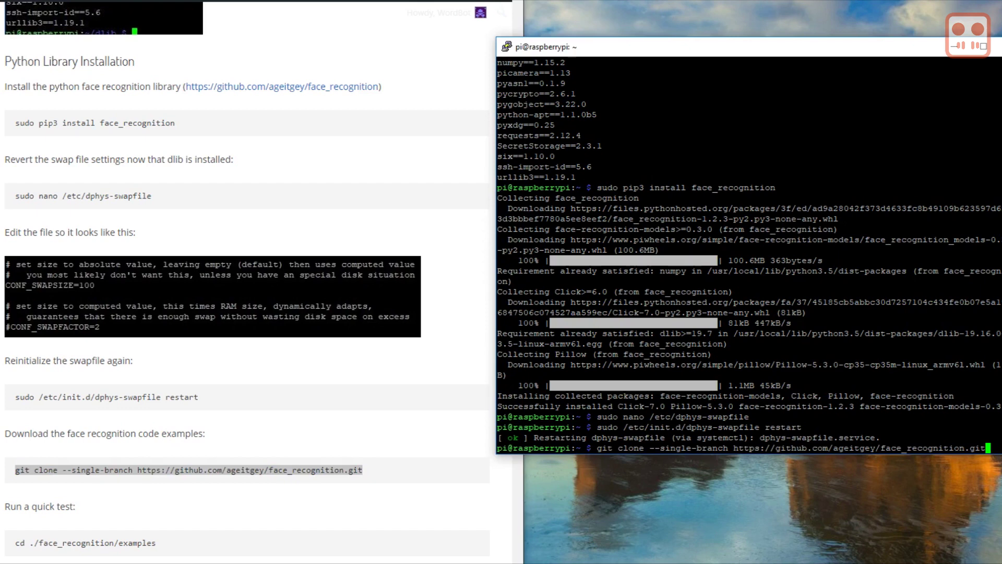
{"action": "key", "text": "Return"}
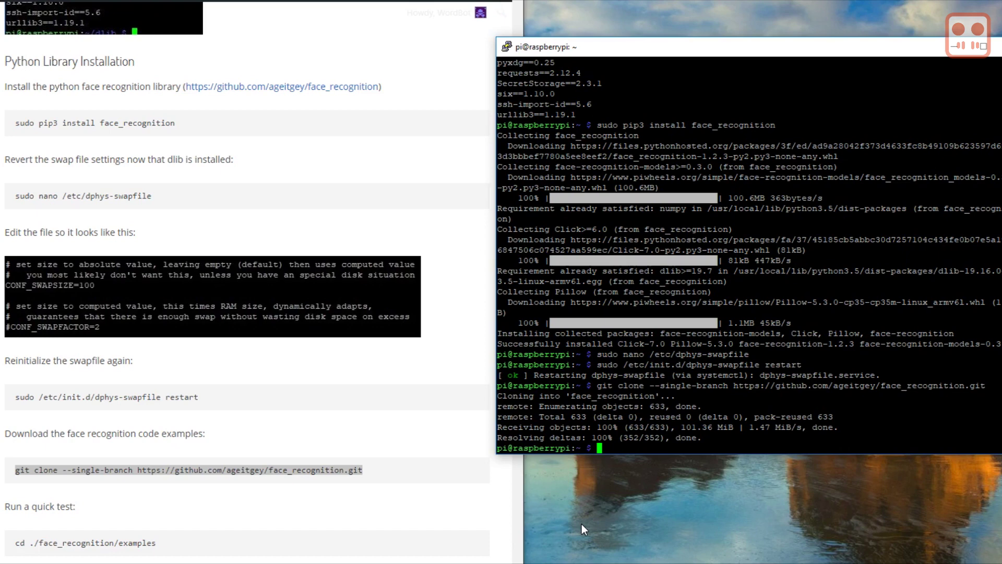
Move into face_recognition/examples and run python3 facerec_on_raspberry_pi.py
{"action": "scroll", "coordinate": [314, 512], "scroll_direction": "down", "scroll_amount": 3}
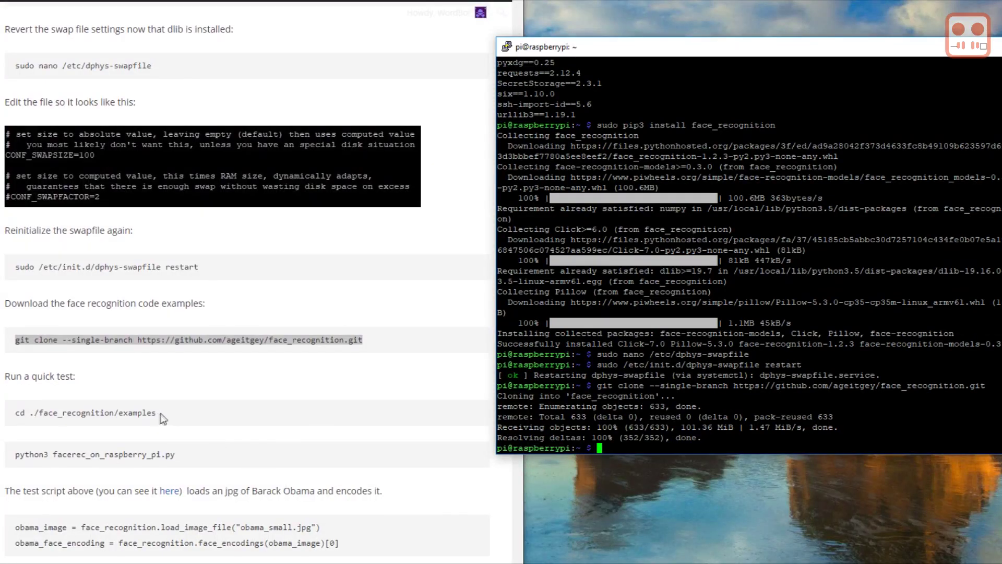
{"action": "left_click_drag", "start_coordinate": [157, 413], "coordinate": [12, 420]}
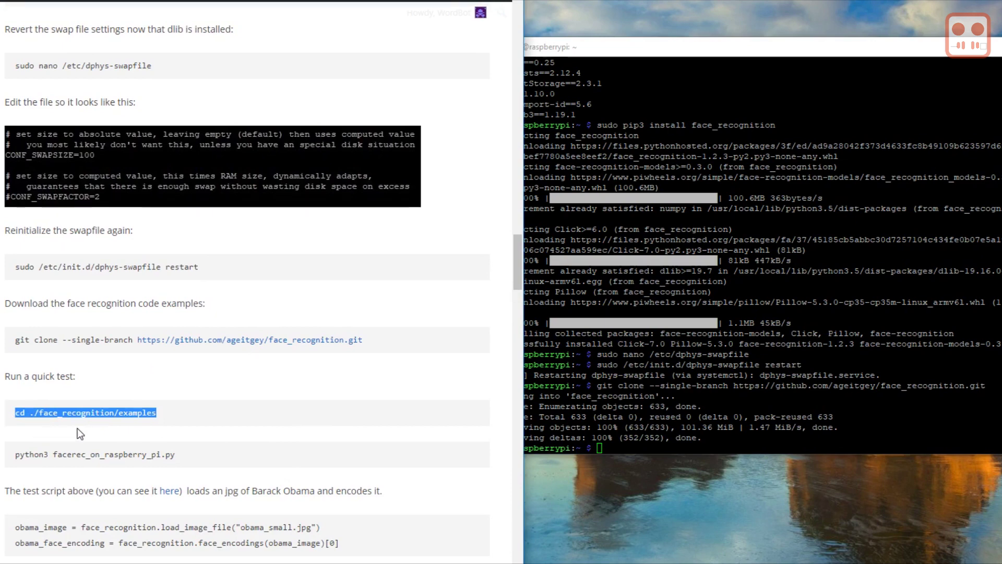
{"action": "key", "text": "ctrl+c"}
{"action": "right_click", "coordinate": [528, 449]}
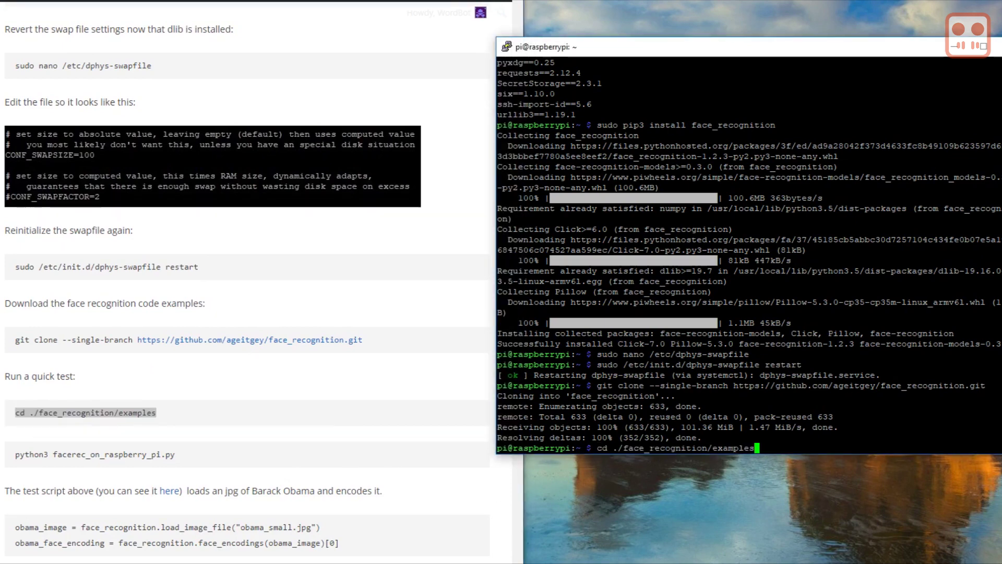
{"action": "key", "text": "Return"}
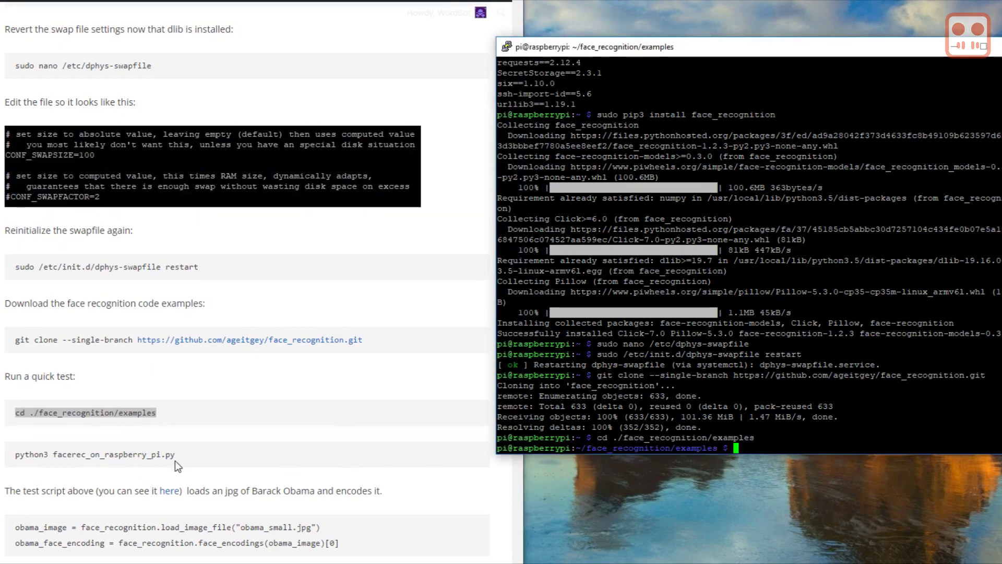
{"action": "left_click_drag", "start_coordinate": [175, 461], "coordinate": [2, 463]}
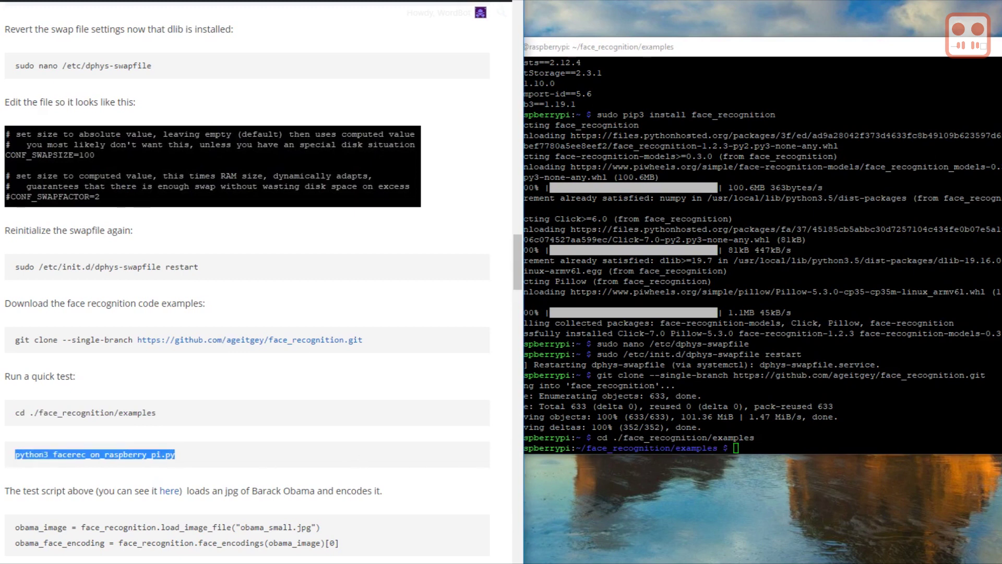
{"action": "right_click", "coordinate": [527, 447]}
{"action": "key", "text": "Return"}
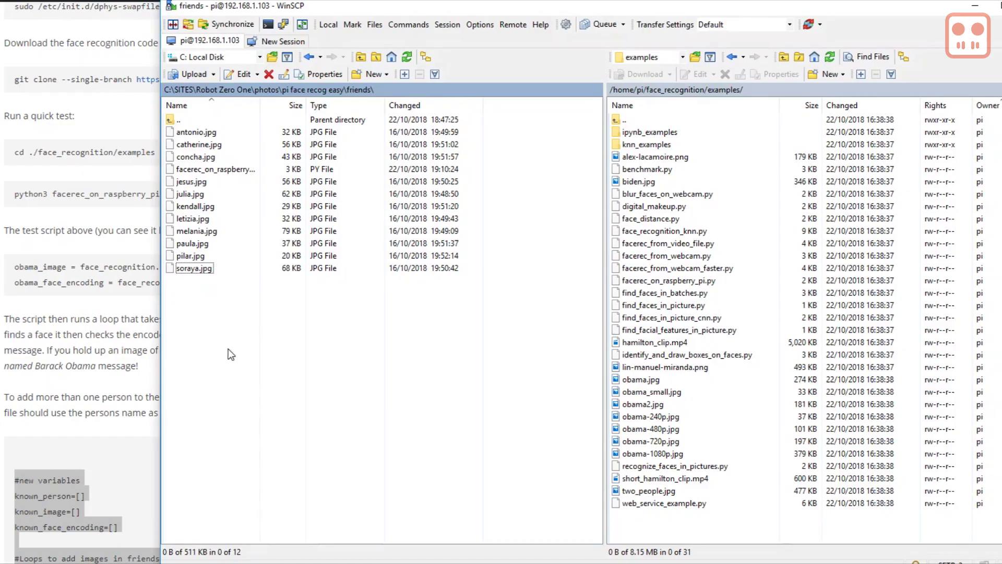
Upload facerec_on_raspberry_pi_group.py to the Pi's examples folder and begin a new remote directory
{"action": "left_click_drag", "start_coordinate": [208, 168], "coordinate": [750, 294]}
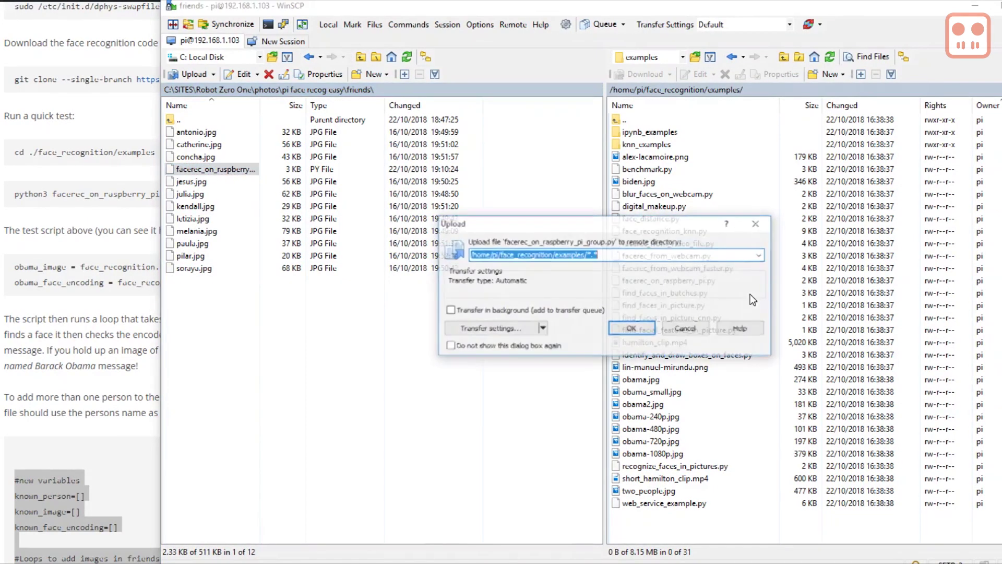
{"action": "left_click", "coordinate": [698, 327]}
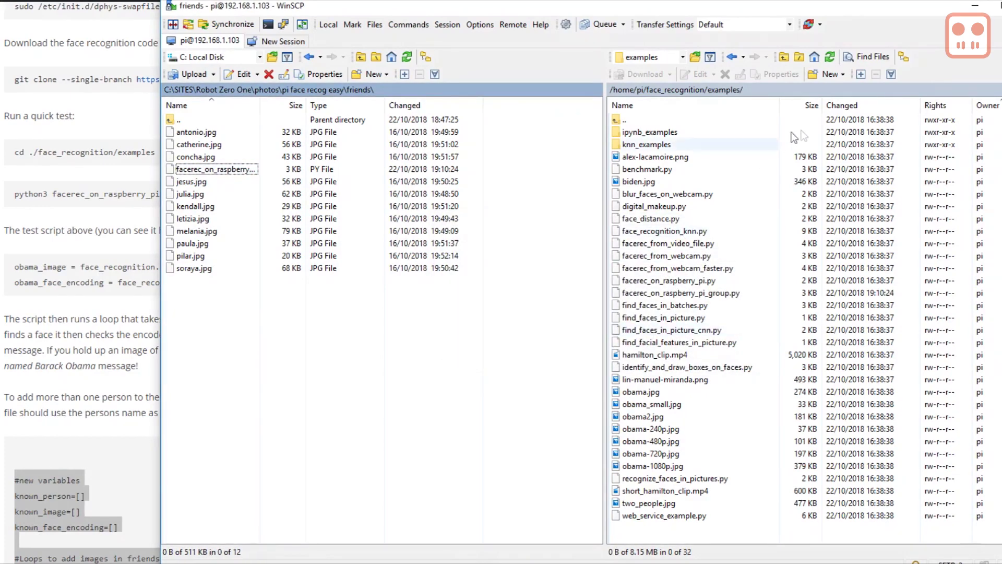
{"action": "left_click", "coordinate": [831, 75]}
{"action": "left_click", "coordinate": [835, 103]}
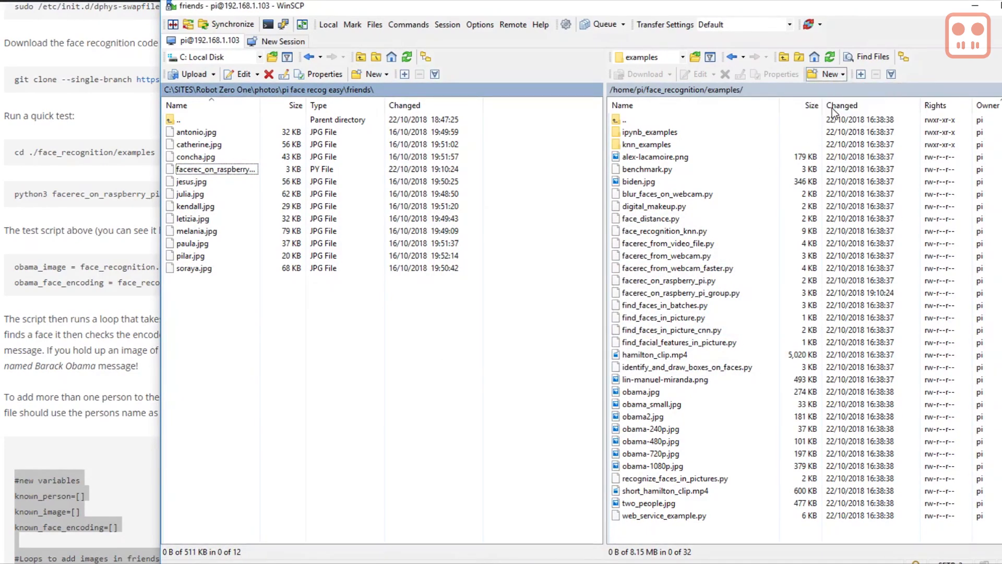
Create a remote folder named 'friends' and open it
{"action": "type", "text": "f"}
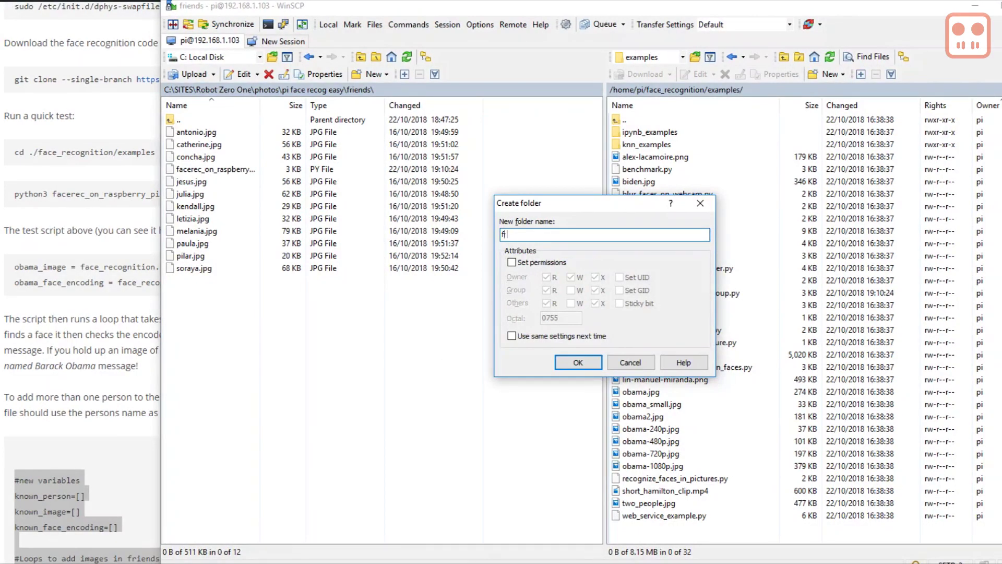
{"action": "type", "text": "riends"}
{"action": "key", "text": "Return"}
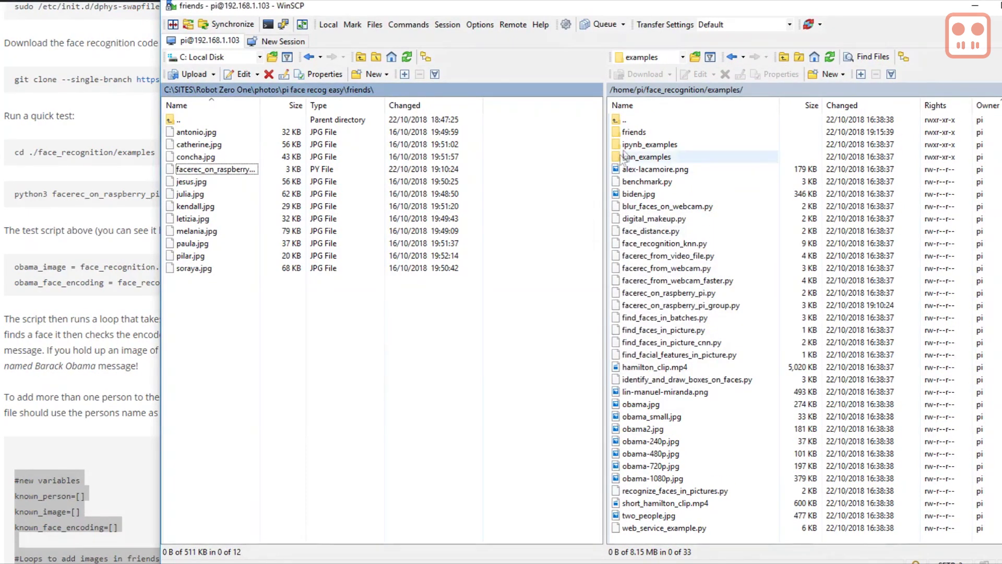
{"action": "left_click", "coordinate": [631, 132]}
{"action": "double_click", "coordinate": [632, 132]}
Upload the eleven friends' photos, excluding the Python script, into the friends folder
{"action": "left_click_drag", "start_coordinate": [269, 358], "coordinate": [178, 126]}
{"action": "left_click", "coordinate": [182, 169], "text": "ctrl"}
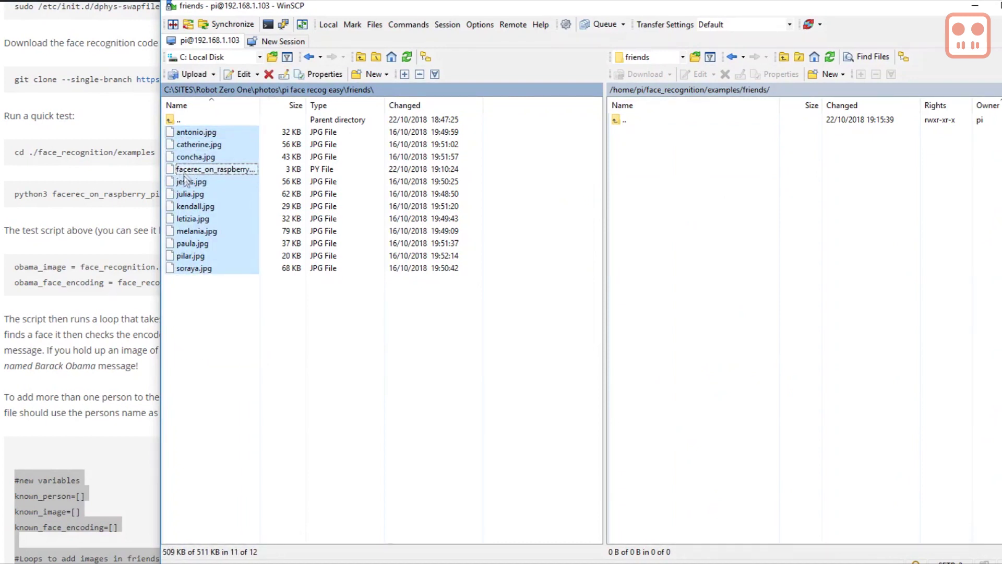
{"action": "left_click_drag", "start_coordinate": [183, 184], "coordinate": [675, 224]}
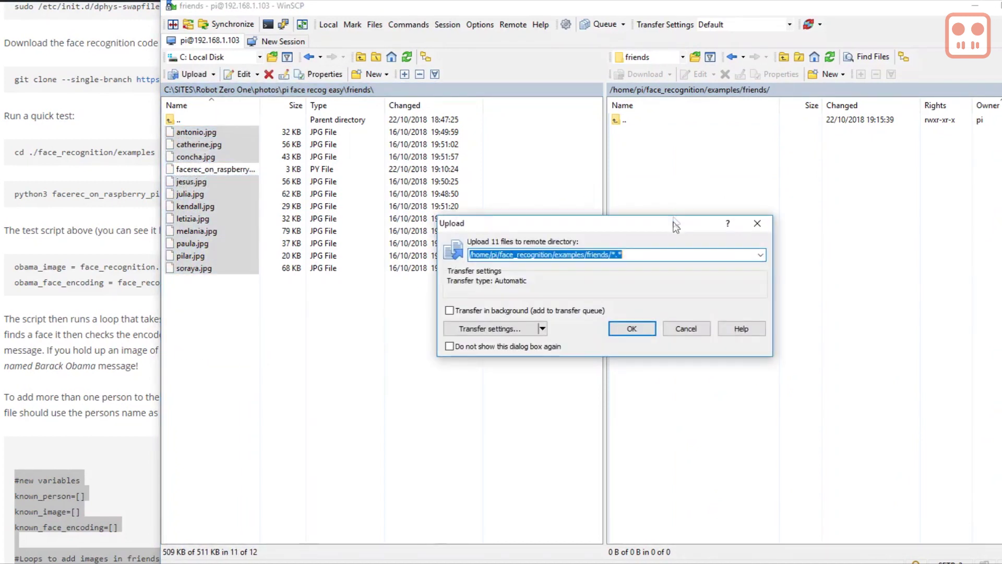
{"action": "left_click", "coordinate": [646, 326]}
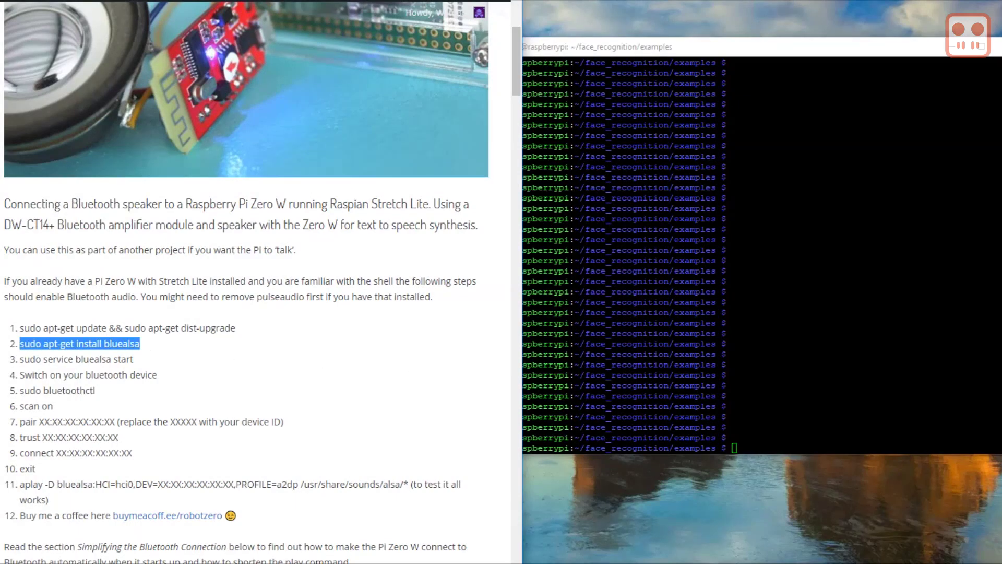
Install bluealsa with apt-get and start the bluealsa service
{"action": "right_click", "coordinate": [527, 368]}
{"action": "key", "text": "Return"}
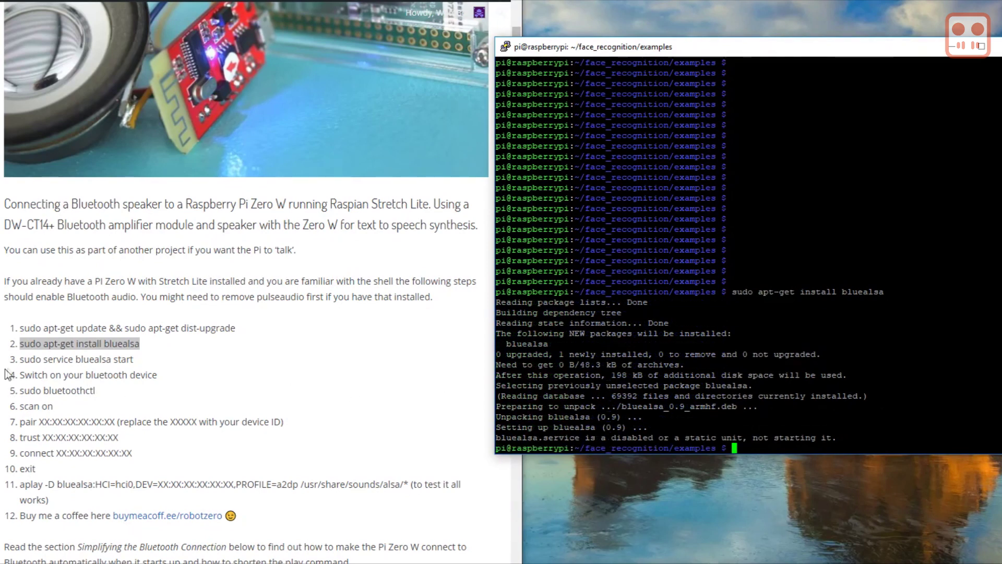
{"action": "left_click_drag", "start_coordinate": [20, 359], "coordinate": [136, 362]}
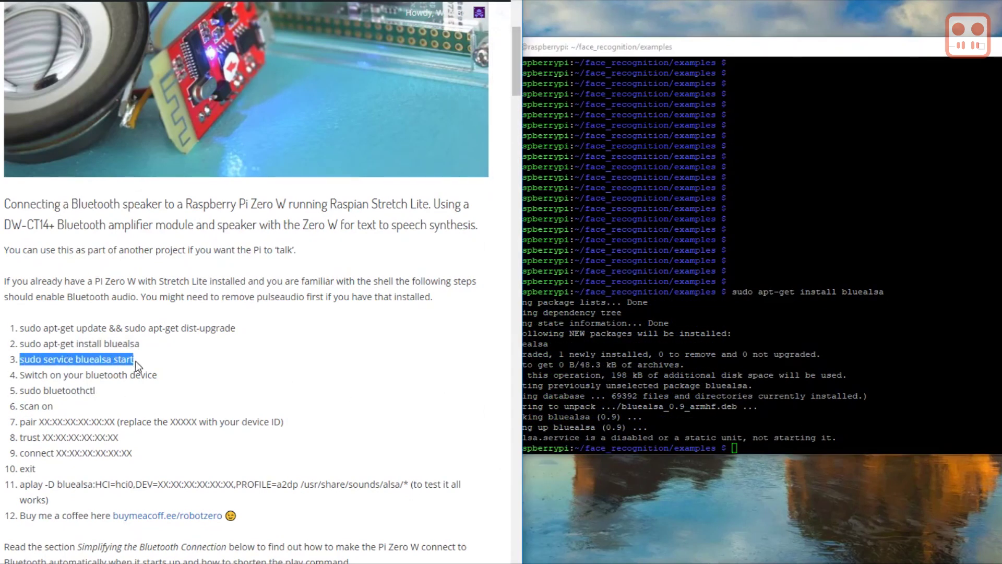
{"action": "key", "text": "alt+Tab"}
{"action": "key", "text": "shift+Insert"}
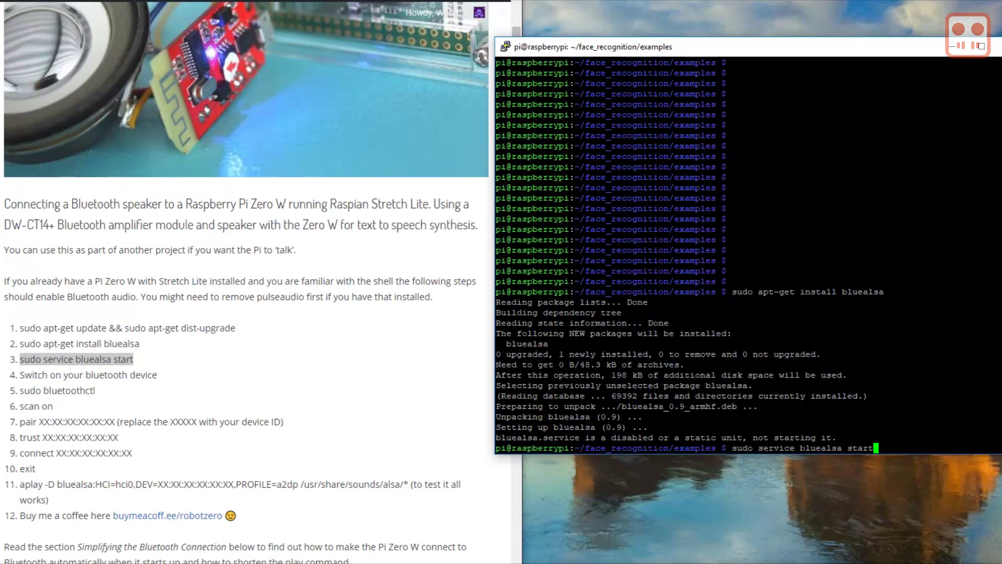
{"action": "key", "text": "Return"}
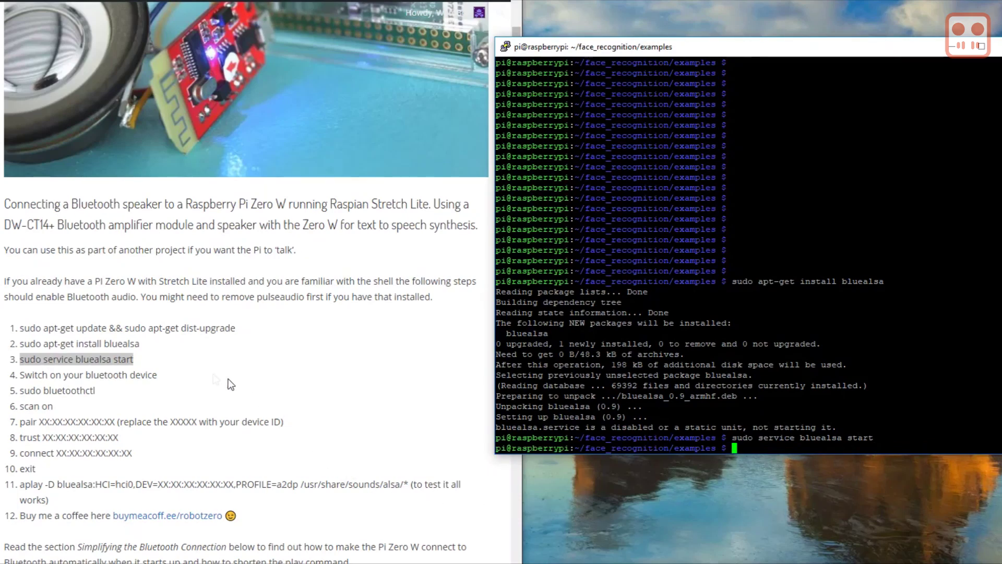
Launch sudo bluetoothctl to manage Bluetooth devices
{"action": "left_click_drag", "start_coordinate": [95, 391], "coordinate": [20, 391]}
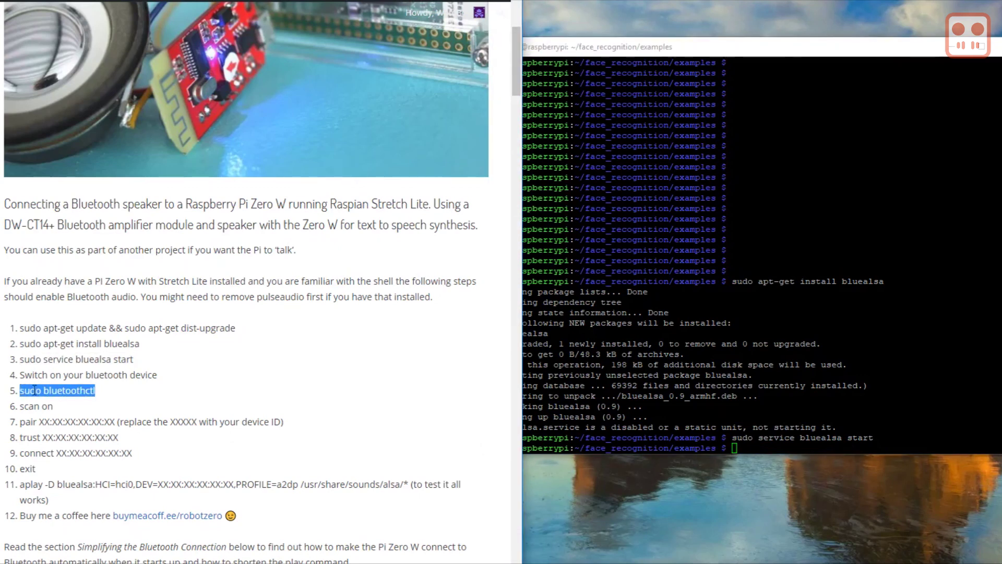
{"action": "key", "text": "ctrl+c"}
{"action": "key", "text": "alt+Tab"}
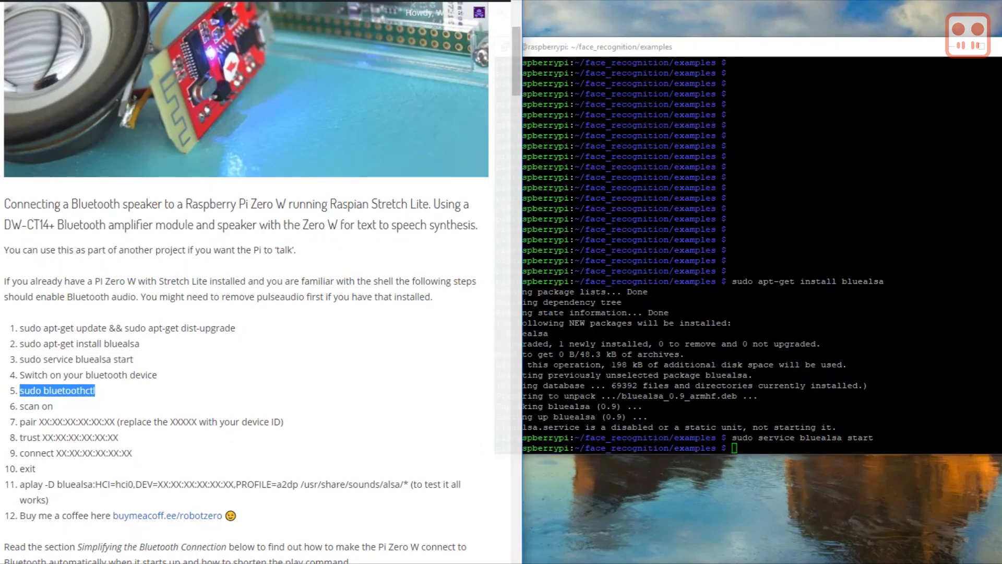
{"action": "key", "text": "shift+Insert"}
{"action": "key", "text": "Return"}
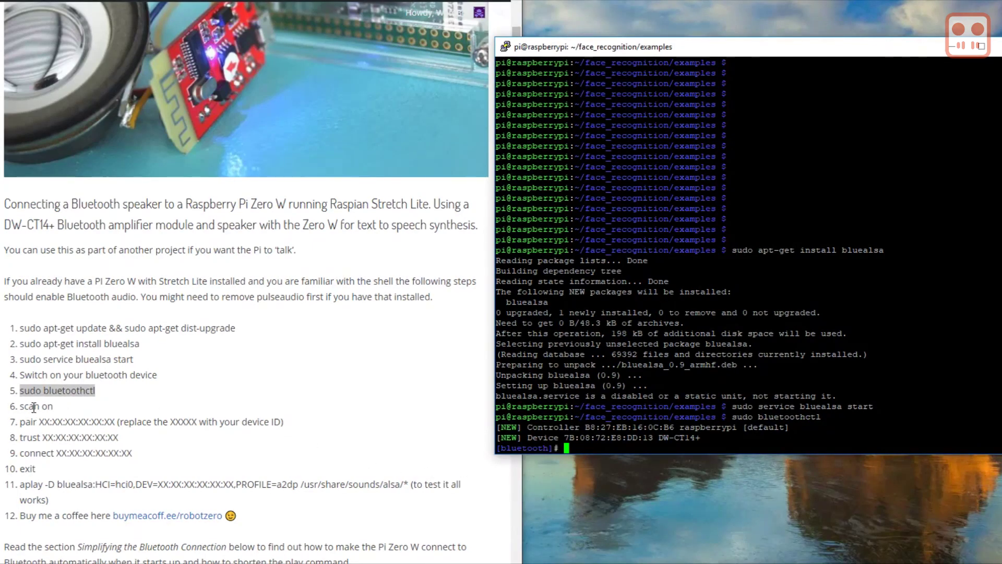
Scan for Bluetooth devices and pair with the DW-CT14+ speaker by its address
{"action": "left_click_drag", "start_coordinate": [53, 407], "coordinate": [22, 408]}
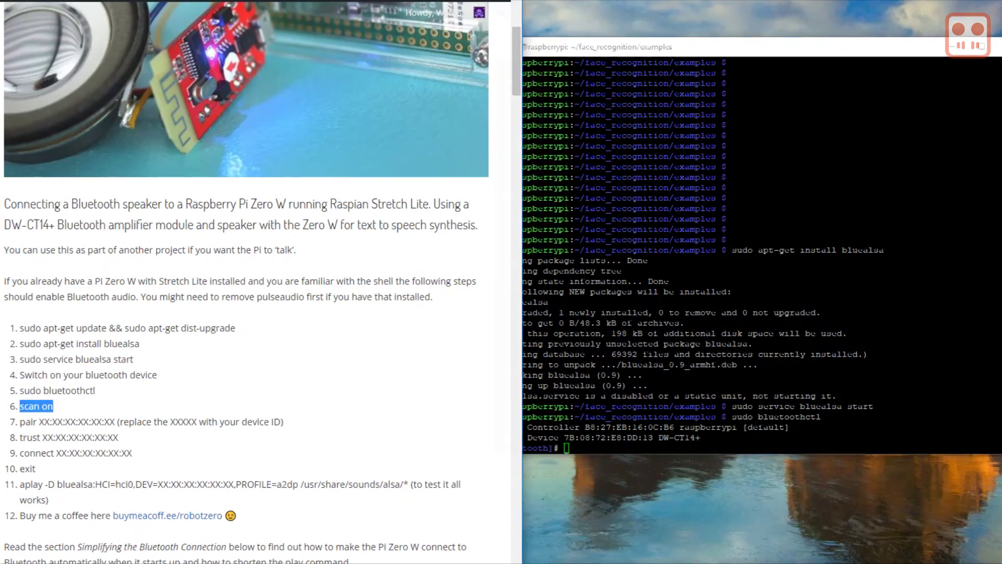
{"action": "left_click", "coordinate": [616, 457]}
{"action": "right_click", "coordinate": [616, 457]}
{"action": "key", "text": "Return"}
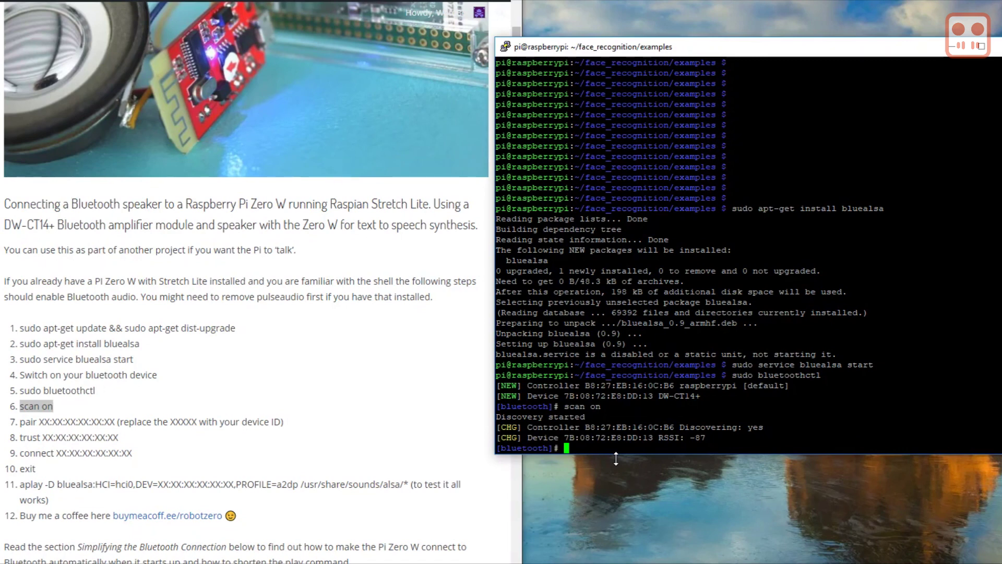
{"action": "type", "text": "pair"}
{"action": "left_click_drag", "start_coordinate": [564, 437], "coordinate": [650, 437]}
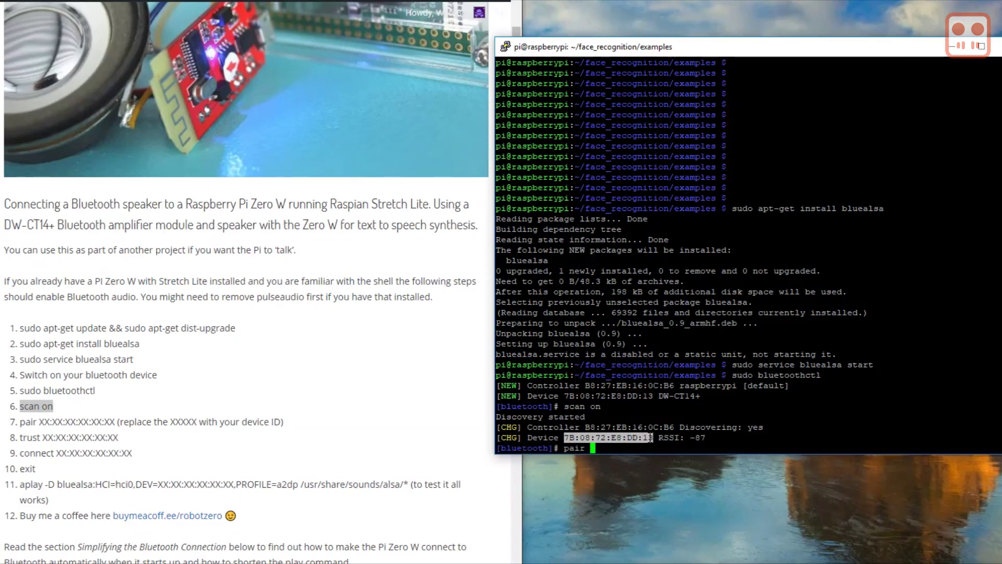
{"action": "right_click", "coordinate": [651, 438]}
{"action": "key", "text": "Return"}
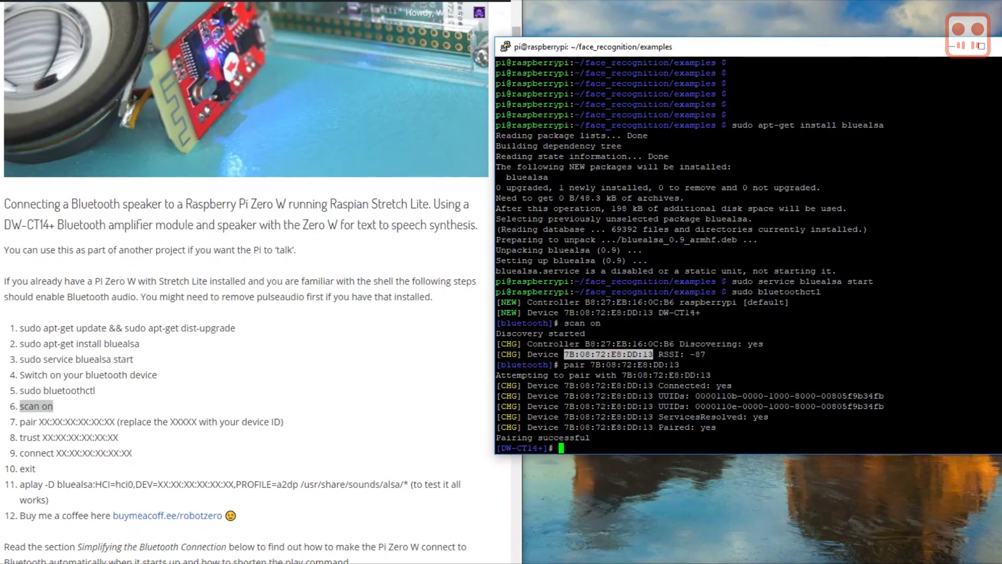
Trust and connect the DW-CT14+ speaker, then exit bluetoothctl
{"action": "type", "text": "trust"}
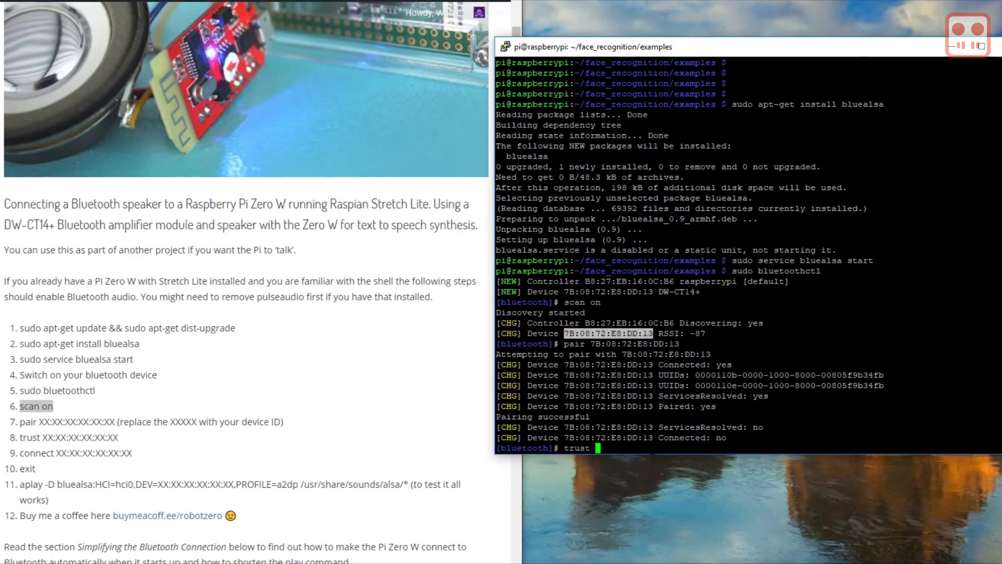
{"action": "key", "text": "shift+Insert"}
{"action": "key", "text": "Return"}
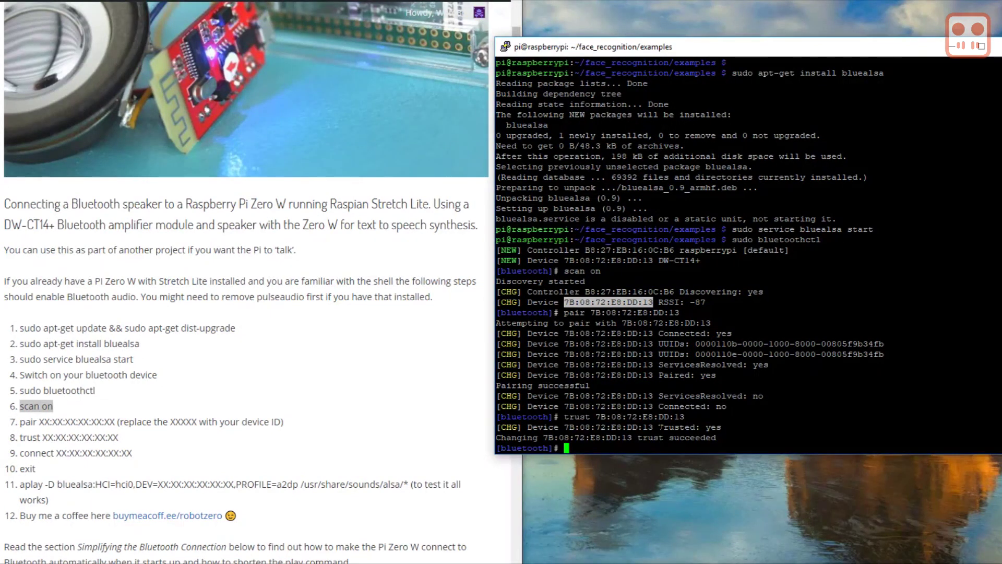
{"action": "type", "text": "connect"}
{"action": "right_click", "coordinate": [669, 453]}
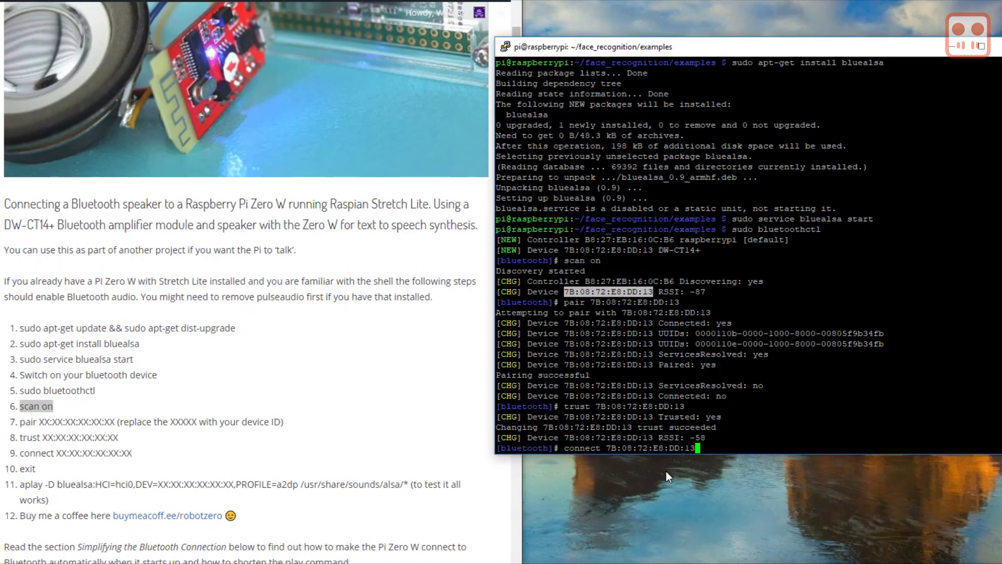
{"action": "key", "text": "Return"}
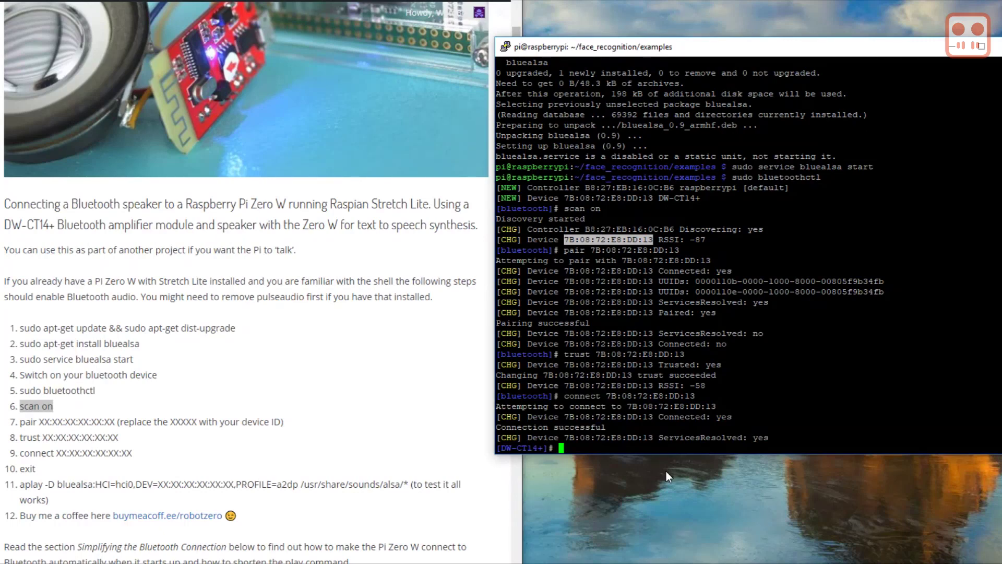
{"action": "type", "text": "exit"}
{"action": "key", "text": "Return"}
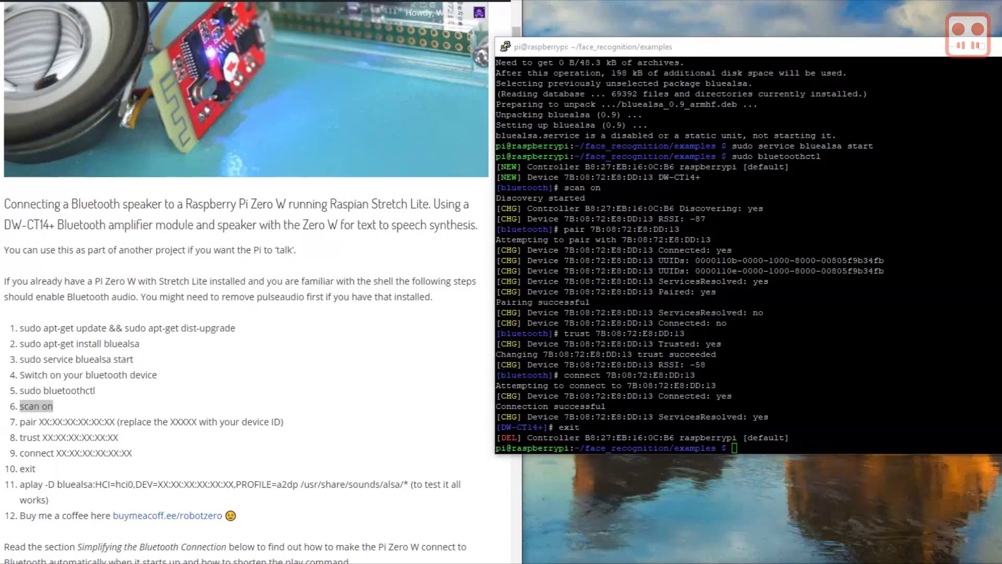
Play the /usr/share/sounds/alsa/* test sounds through the speaker with aplay -D bluealsa
{"action": "key", "text": "shift+Insert"}
{"action": "key", "text": "Return"}
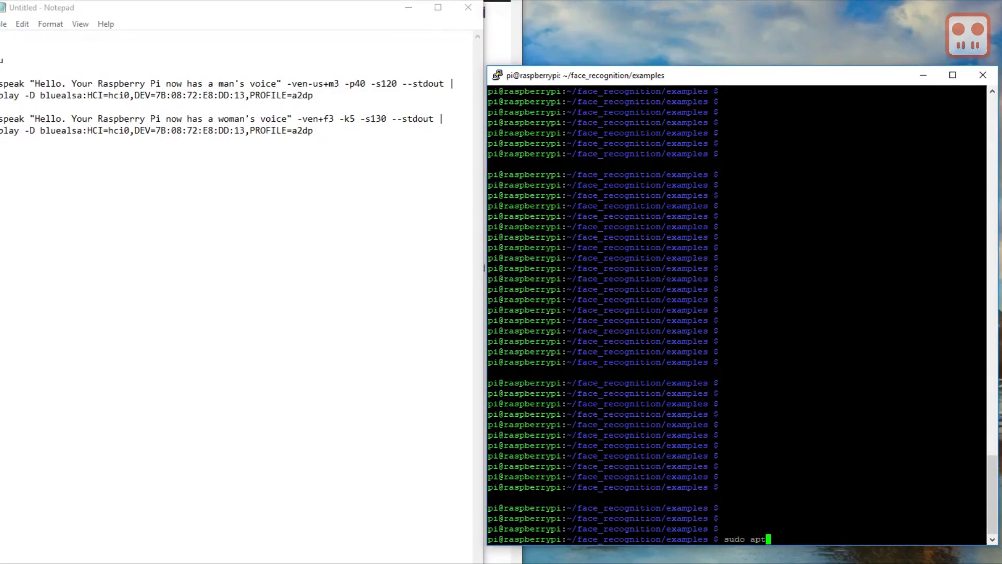
Install eSpeak with apt-get and play the man's voice espeak greeting through the Bluetooth speaker
{"action": "type", "text": "-get install espeak"}
{"action": "key", "text": "Return"}
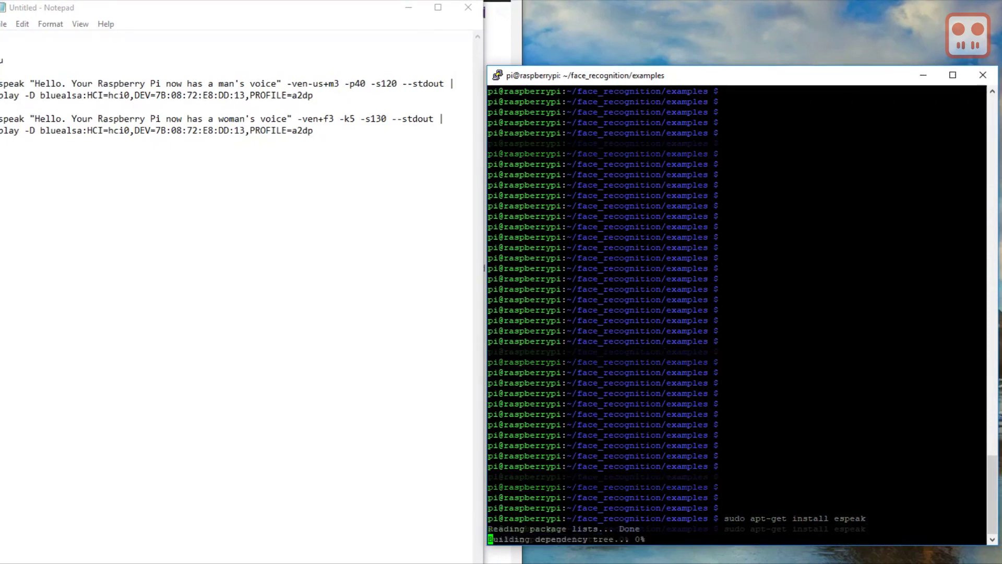
{"action": "left_click_drag", "start_coordinate": [313, 95], "coordinate": [1, 83]}
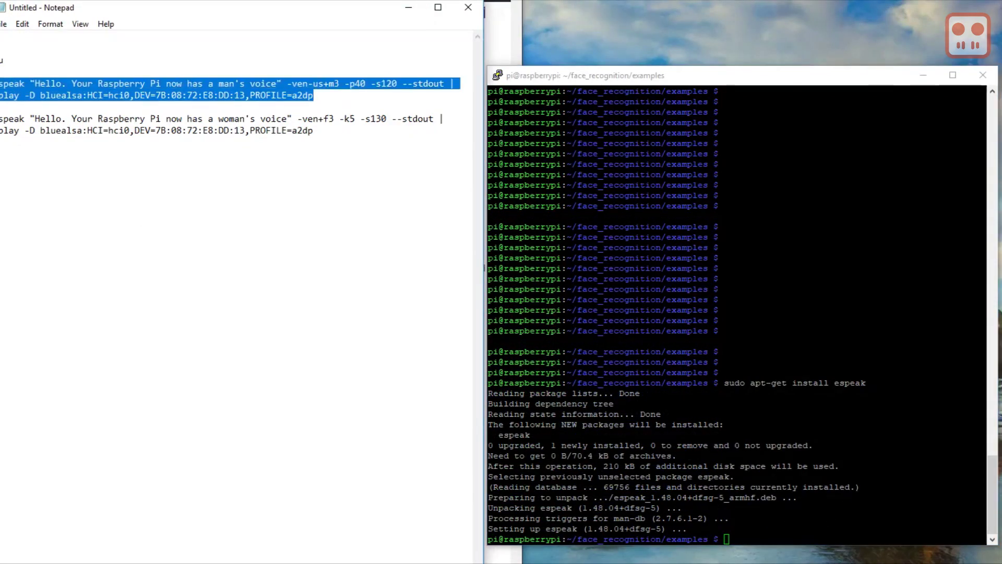
{"action": "key", "text": "ctrl+c"}
{"action": "key", "text": "alt+Tab"}
{"action": "key", "text": "shift+Insert"}
{"action": "key", "text": "Return"}
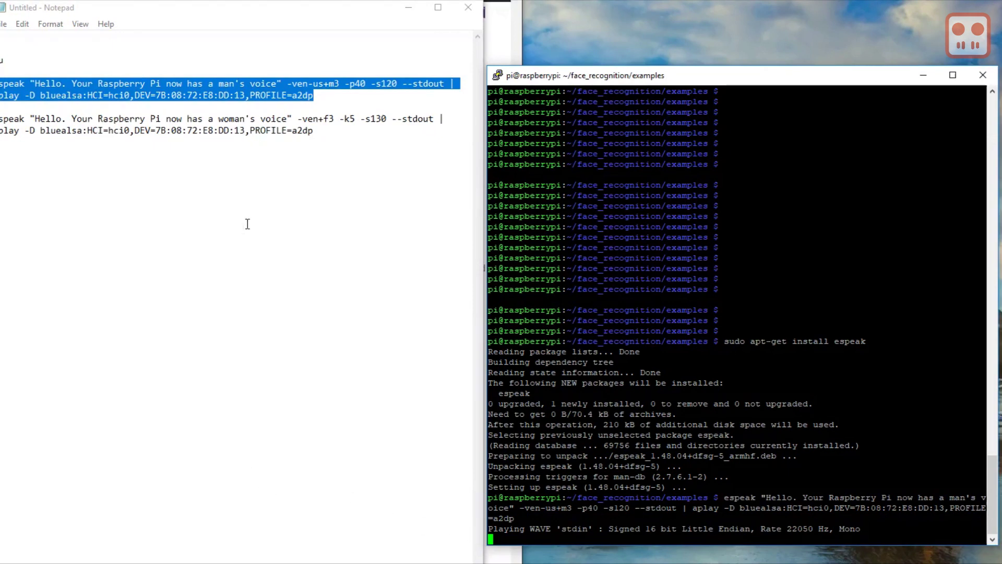
Play the woman's voice espeak greeting through the bluealsa speaker
{"action": "left_click", "coordinate": [316, 131]}
{"action": "left_click_drag", "start_coordinate": [317, 131], "coordinate": [7, 119]}
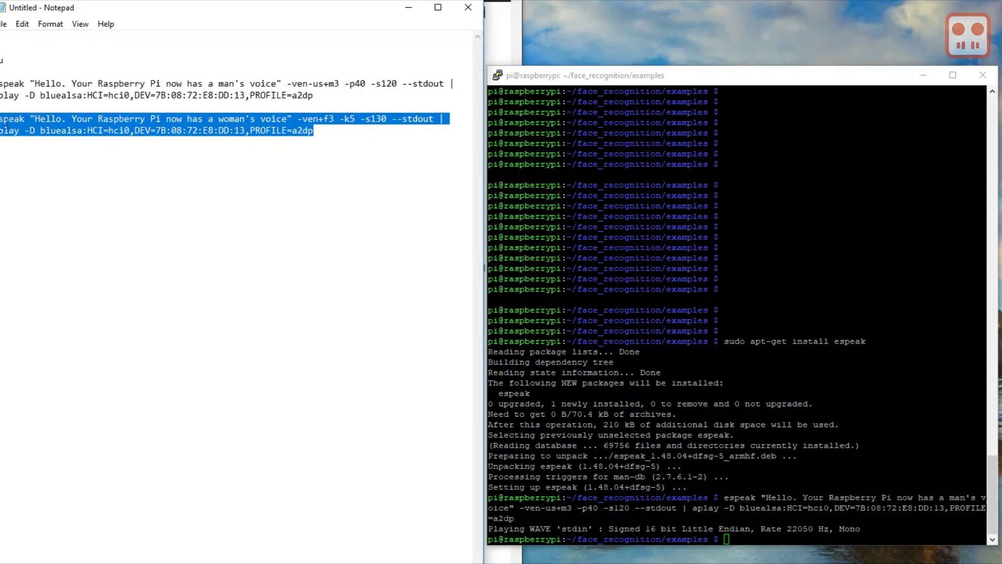
{"action": "right_click", "coordinate": [18, 131]}
{"action": "left_click", "coordinate": [57, 172]}
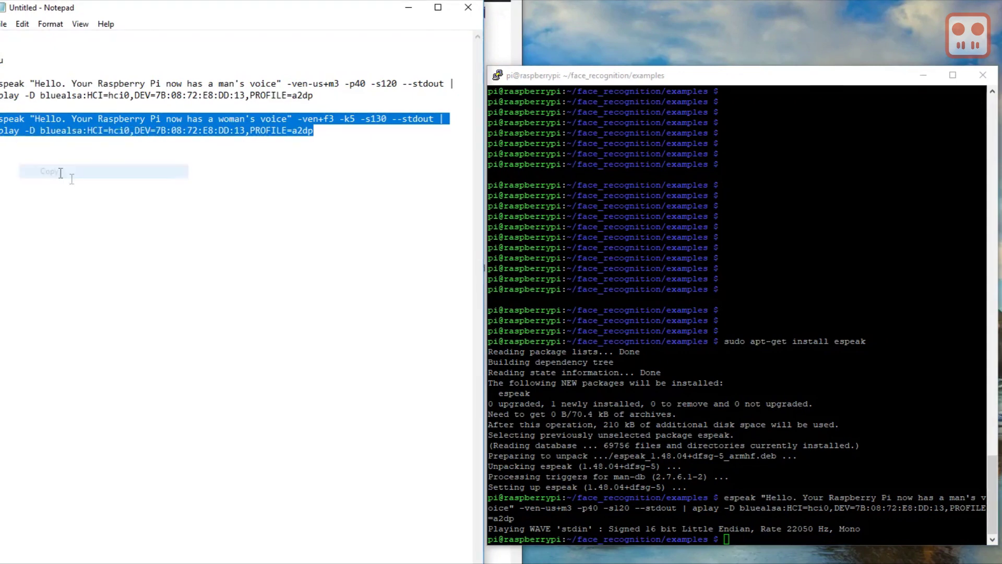
{"action": "right_click", "coordinate": [715, 545]}
{"action": "key", "text": "Return"}
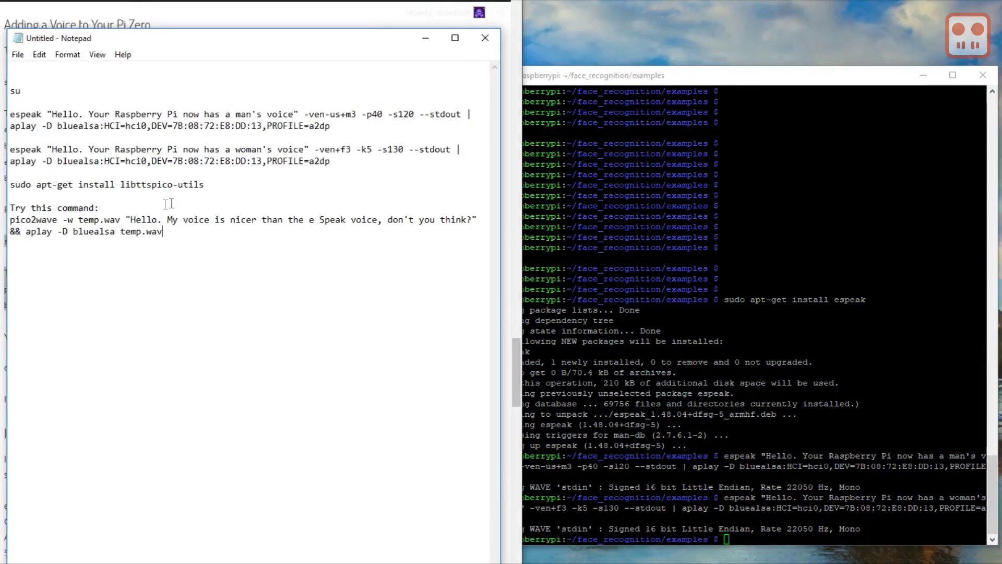
Install libttspico-utils, then play pico2wave's sample sentence as temp.wav through aplay
{"action": "left_click_drag", "start_coordinate": [208, 185], "coordinate": [9, 185]}
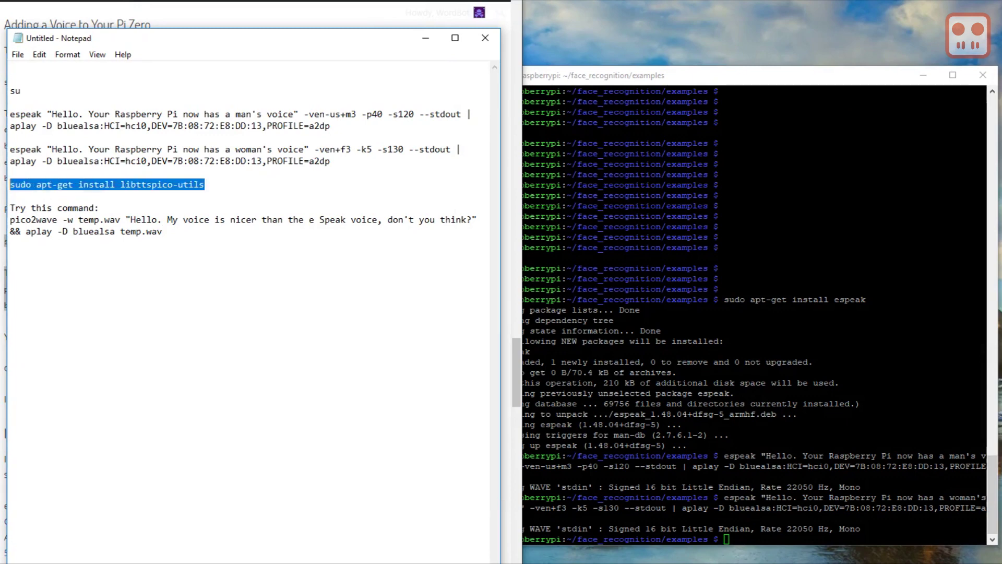
{"action": "right_click", "coordinate": [16, 186]}
{"action": "left_click", "coordinate": [45, 229]}
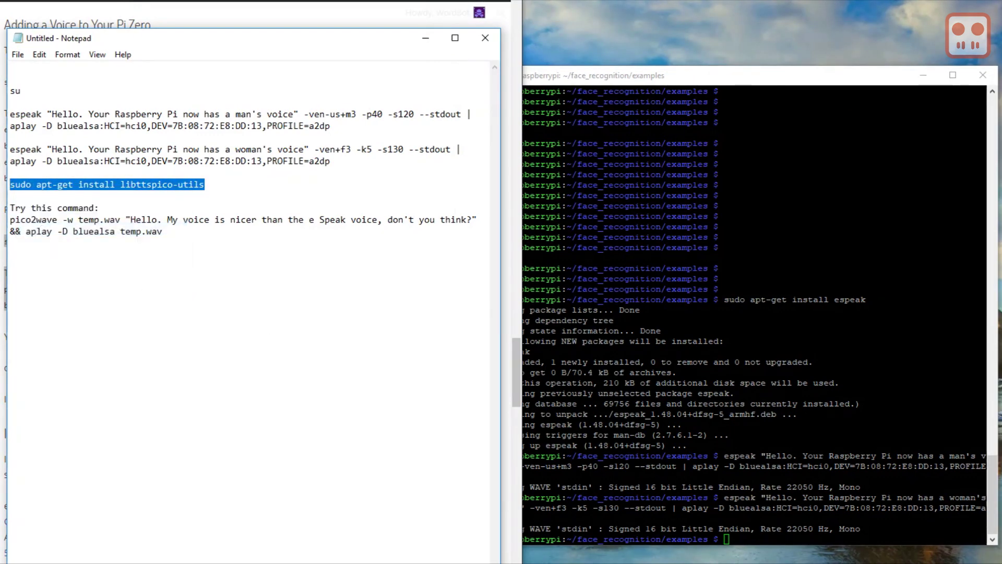
{"action": "key", "text": "alt+Tab"}
{"action": "key", "text": "shift+Insert"}
{"action": "key", "text": "Return"}
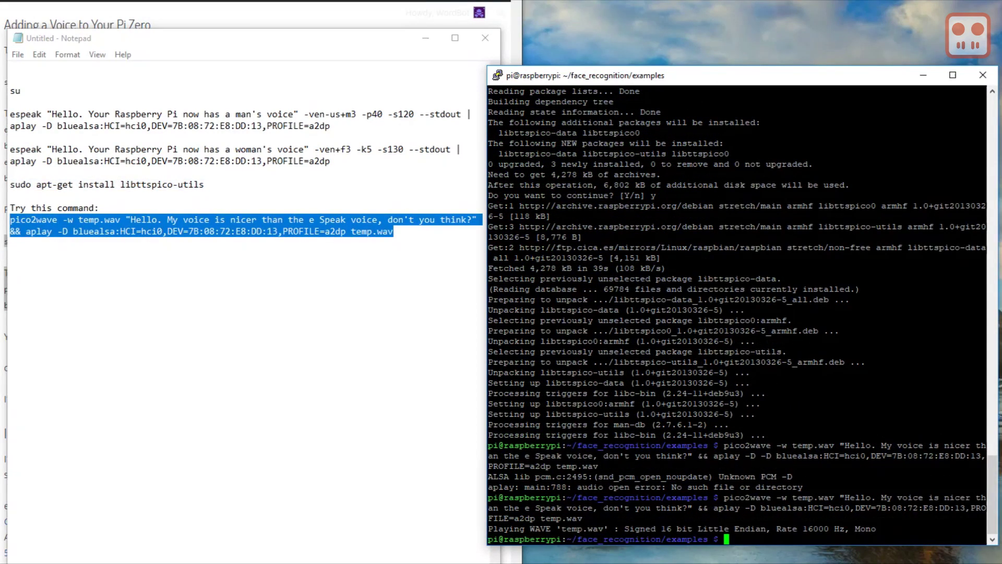
{"action": "right_click", "coordinate": [782, 543]}
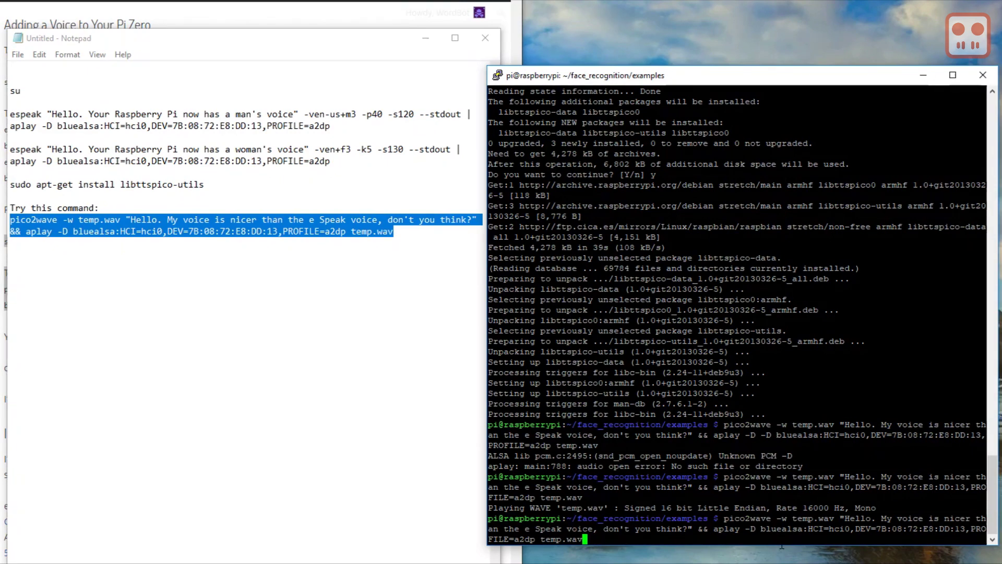
{"action": "key", "text": "Return"}
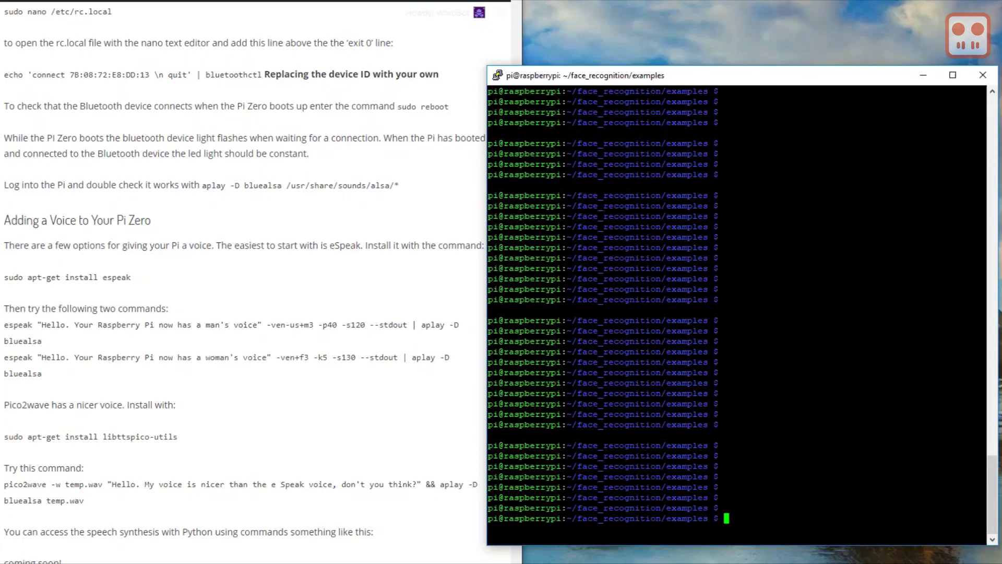
Add the os.system espeak line 'Hello {}. Welcome to the party!' below name = "" and save the script to the Pi
{"action": "key", "text": "alt+Tab"}
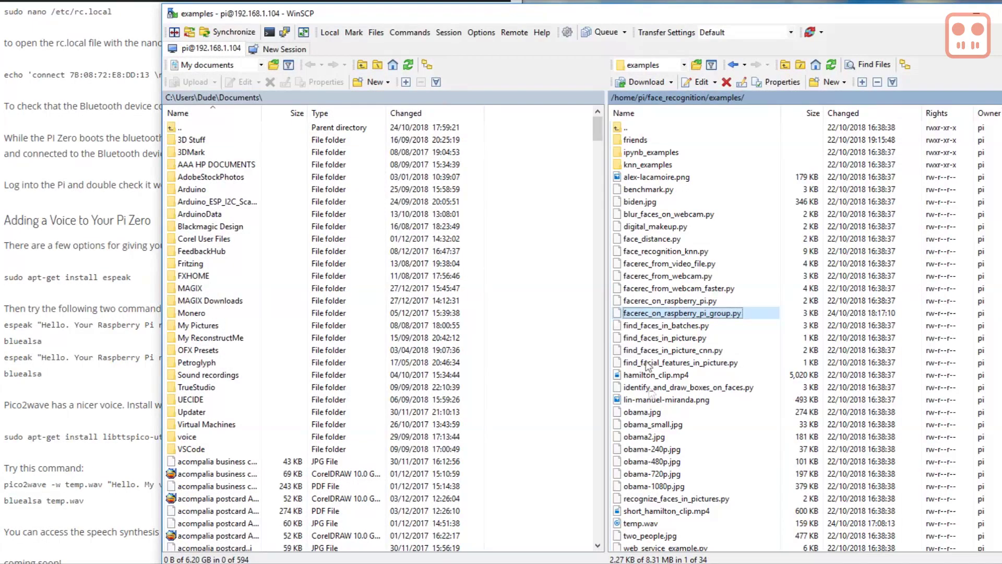
{"action": "double_click", "coordinate": [650, 314]}
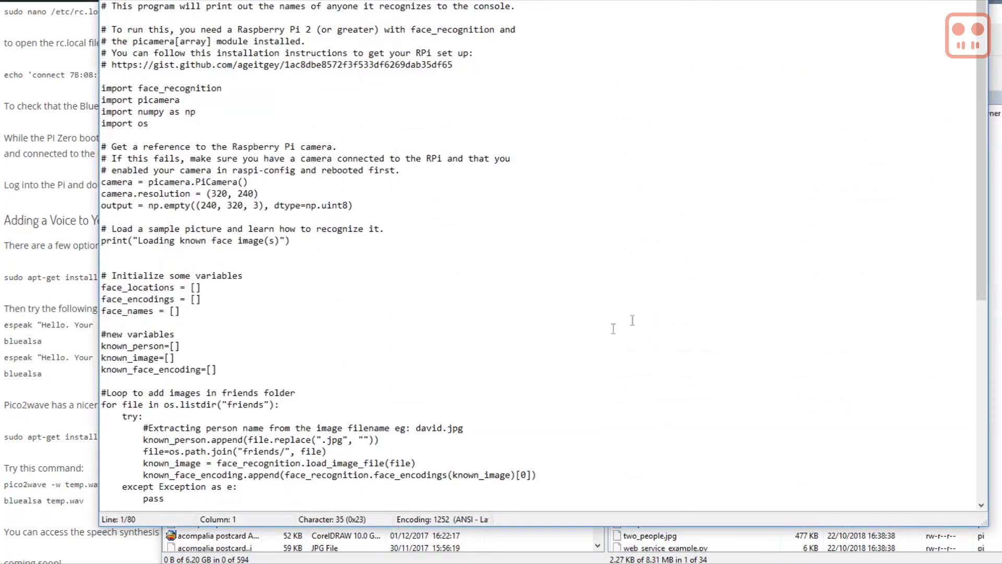
{"action": "scroll", "coordinate": [424, 367], "scroll_direction": "down", "scroll_amount": 10}
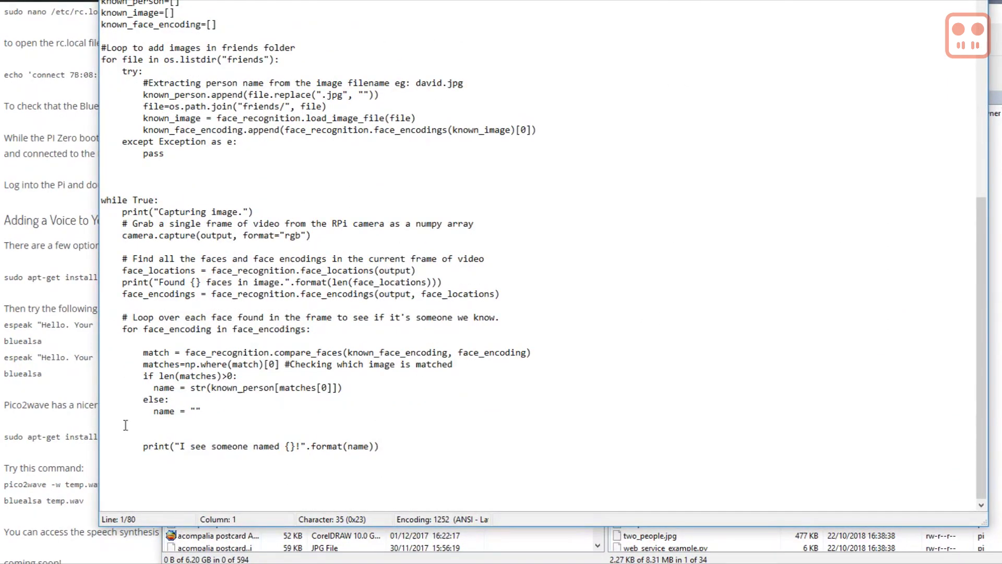
{"action": "left_click", "coordinate": [107, 424]}
{"action": "key", "text": "ctrl+v"}
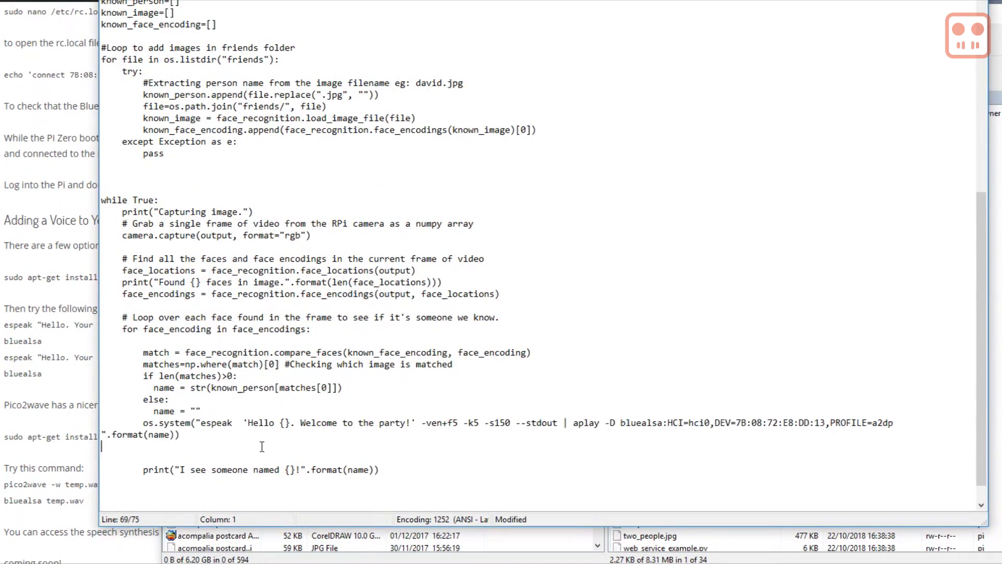
{"action": "left_click", "coordinate": [219, 413]}
{"action": "key", "text": "Return"}
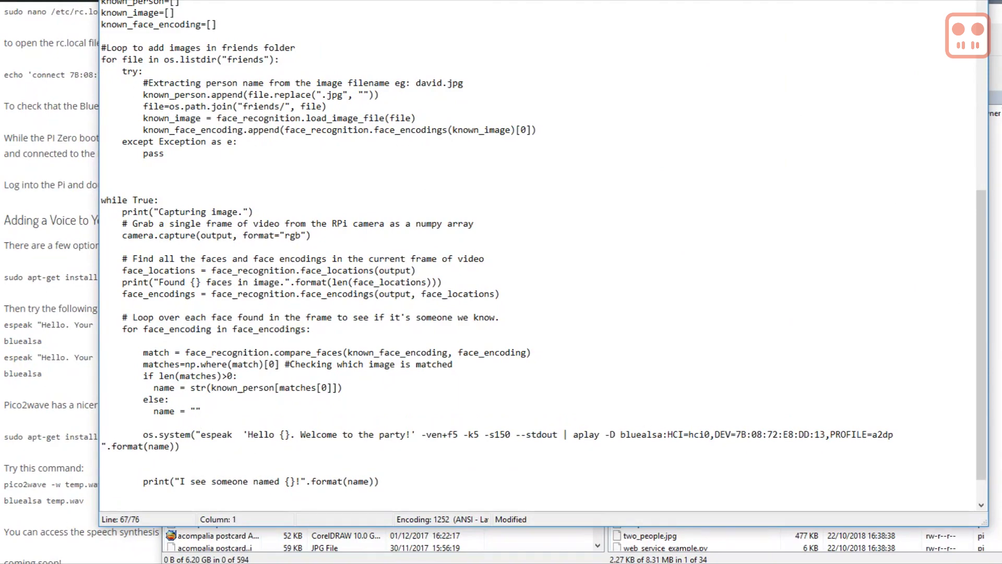
{"action": "key", "text": "ctrl+s"}
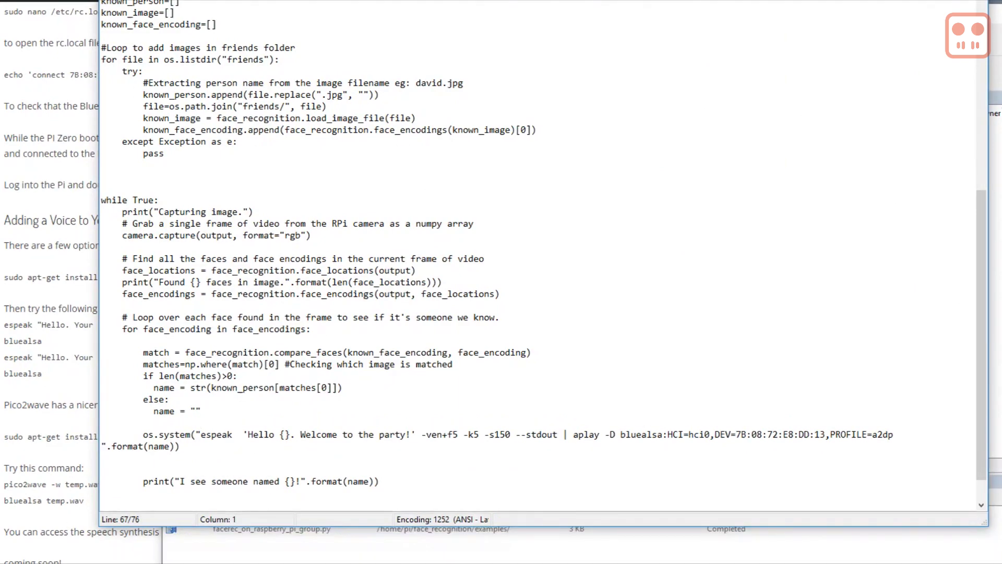
{"action": "key", "text": "Escape"}
{"action": "left_click", "coordinate": [974, 16]}
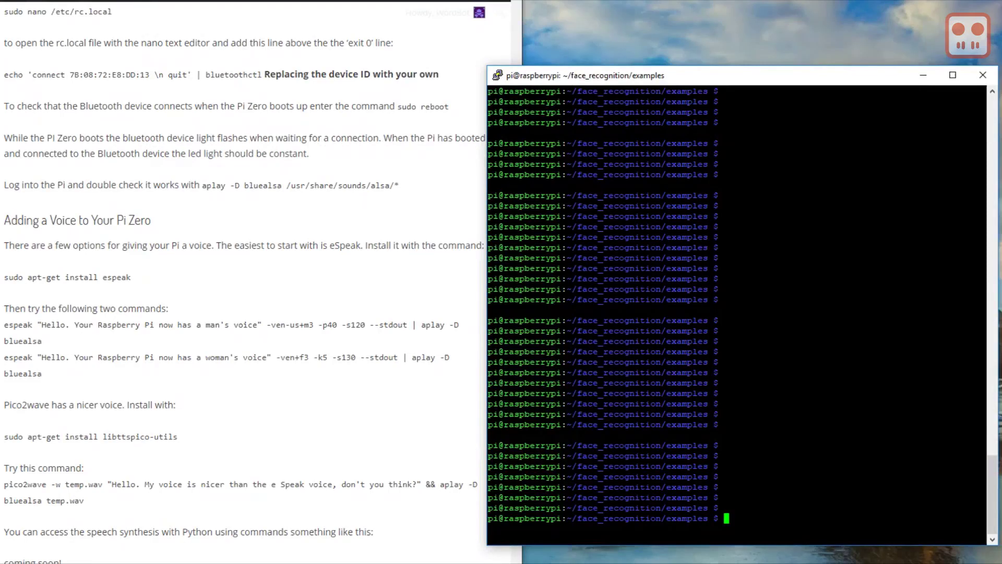
Rerun python3 facerec_on_raspberry_pi_group.py from the command history
{"action": "key", "text": "Up"}
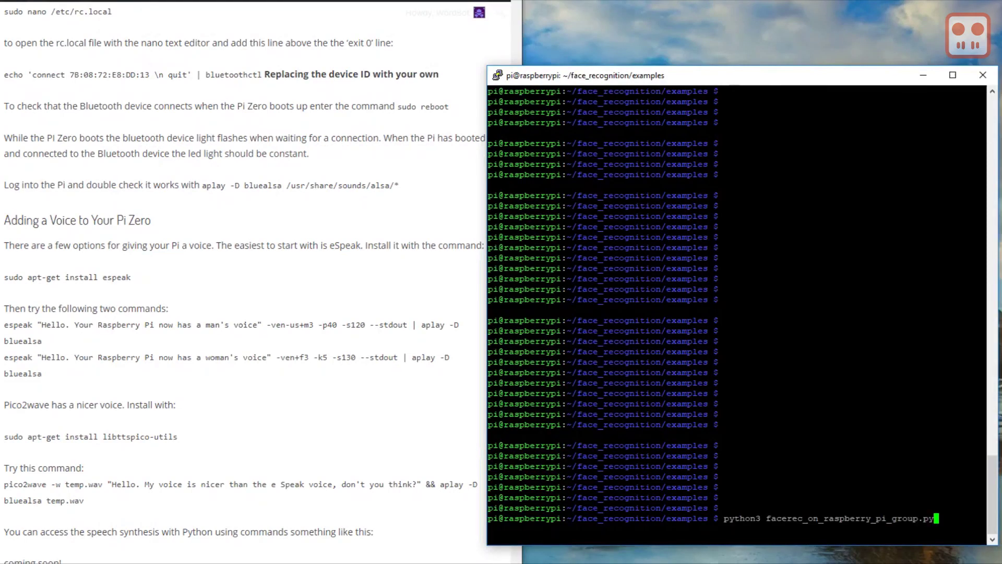
{"action": "key", "text": "Return"}
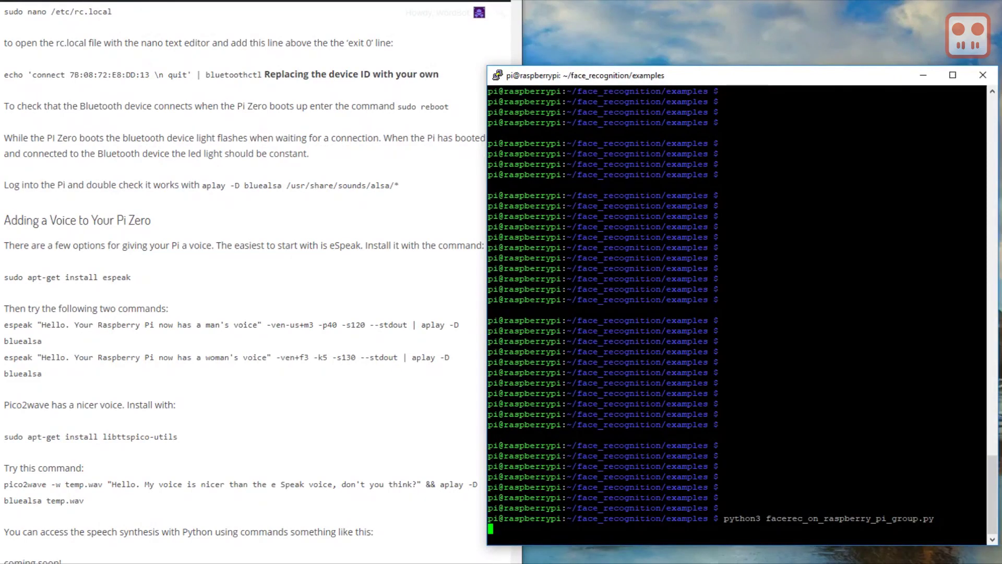